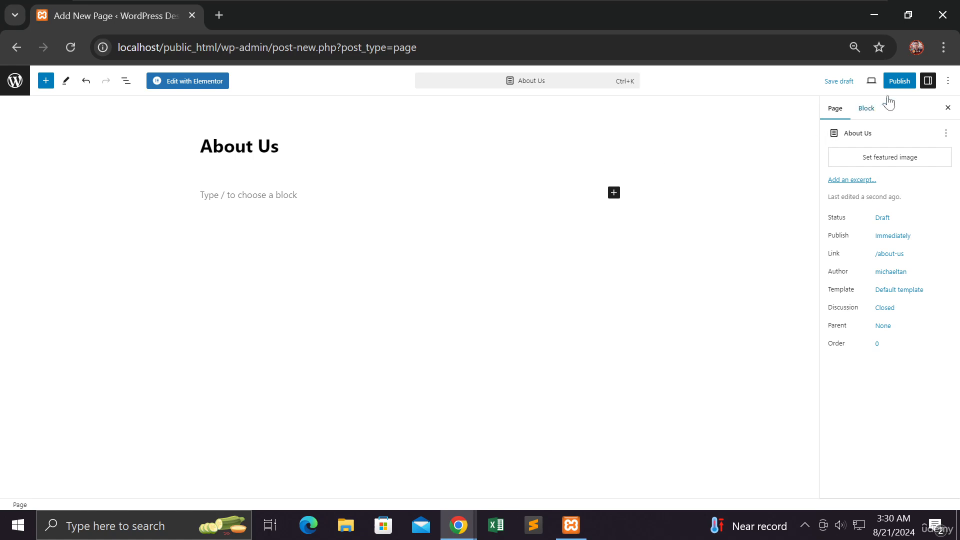
- Publish the About Us page and open it for editing in Elementor
{"action": "left_click", "coordinate": [899, 82]}
{"action": "left_click", "coordinate": [857, 81]}
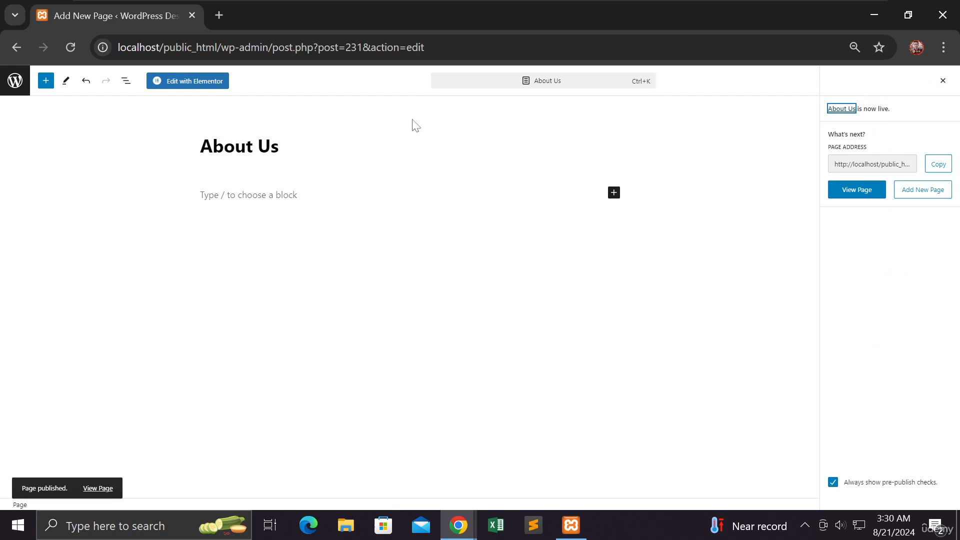
{"action": "left_click", "coordinate": [210, 87]}
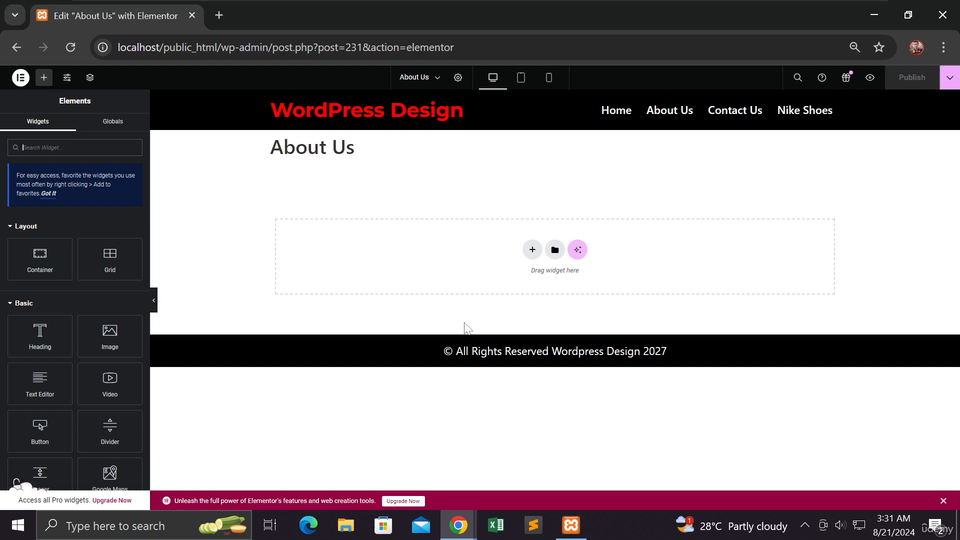
{"action": "left_click_drag", "start_coordinate": [699, 353], "coordinate": [411, 354]}
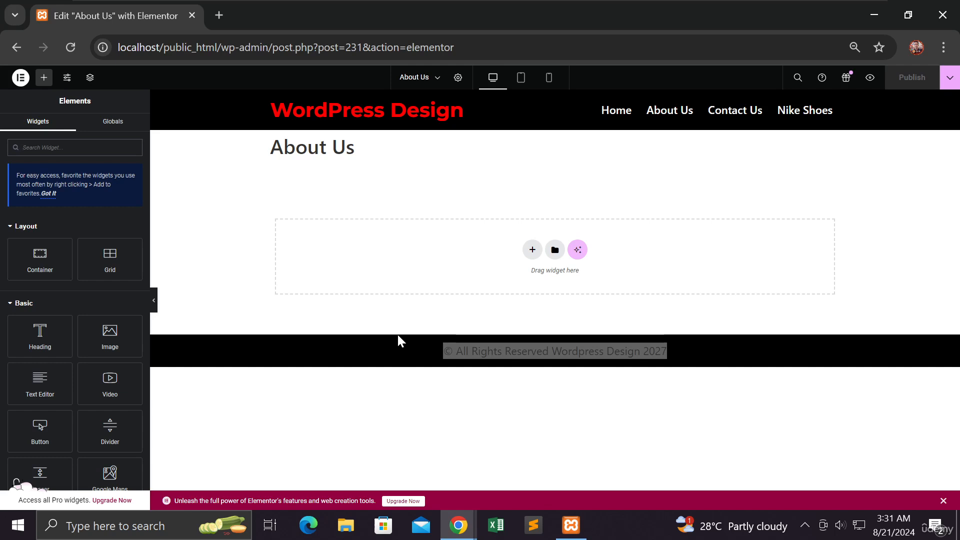
- Add a flexbox container with a narrow first column and a wide second column to the page
{"action": "left_click", "coordinate": [532, 250]}
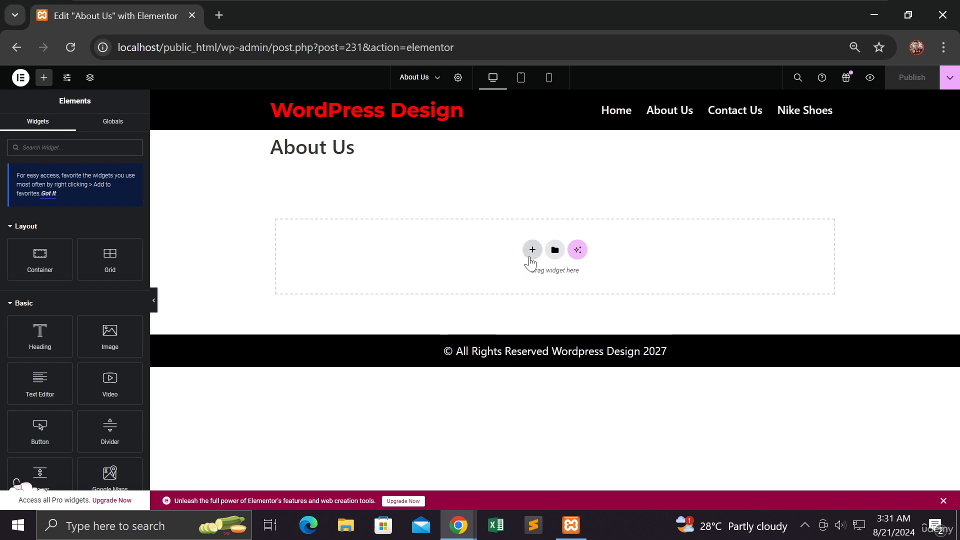
{"action": "left_click", "coordinate": [523, 280]}
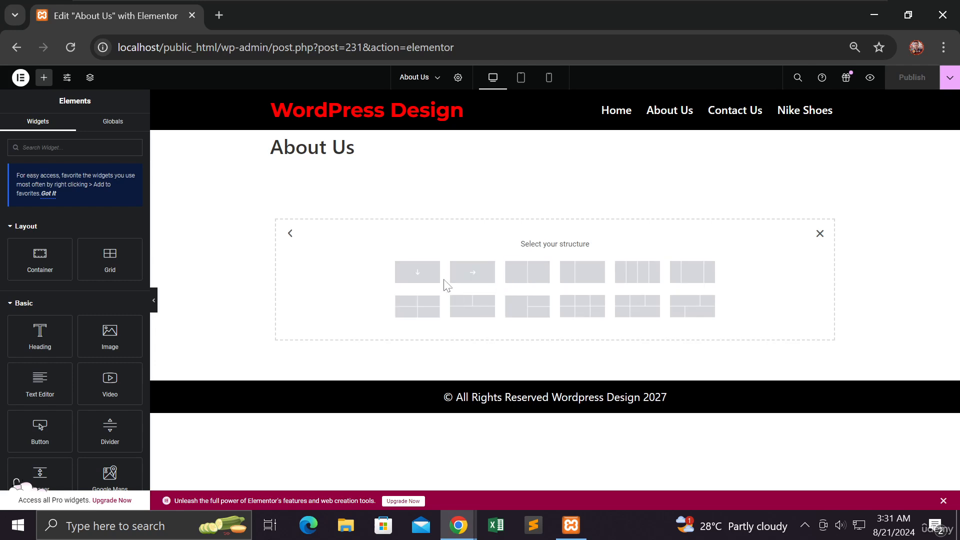
{"action": "left_click", "coordinate": [573, 282]}
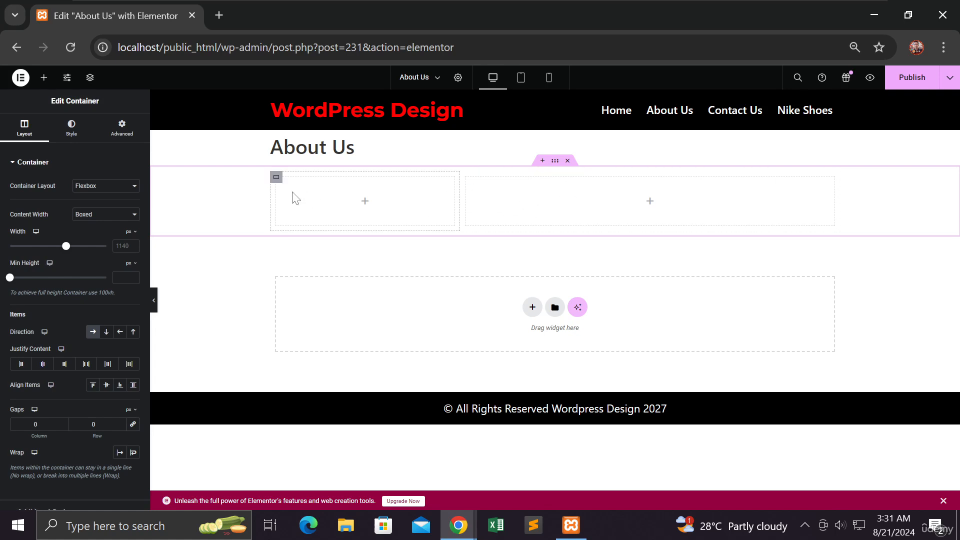
- Place an Image widget in the container's narrow column and fill it with 1.jpg from the media library
{"action": "left_click", "coordinate": [46, 80]}
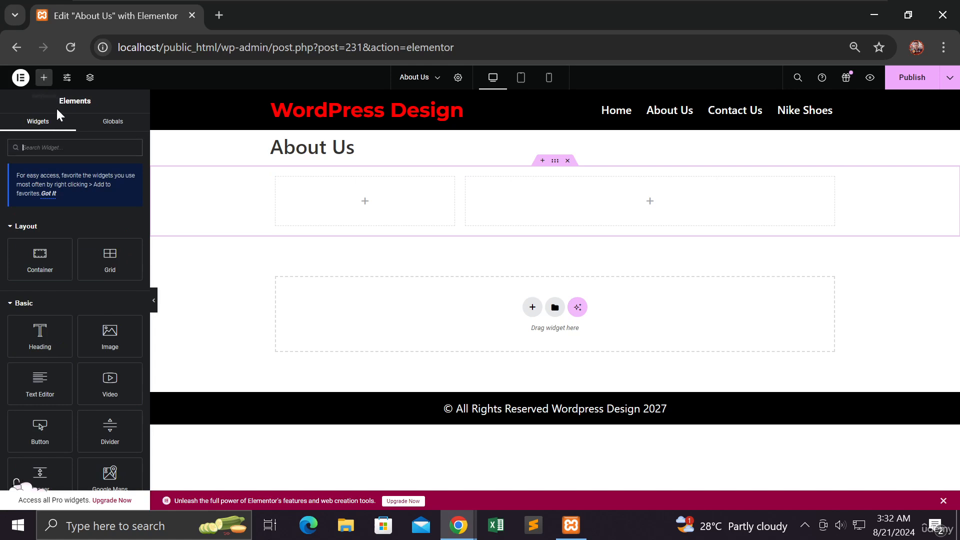
{"action": "left_click_drag", "start_coordinate": [104, 333], "coordinate": [332, 197]}
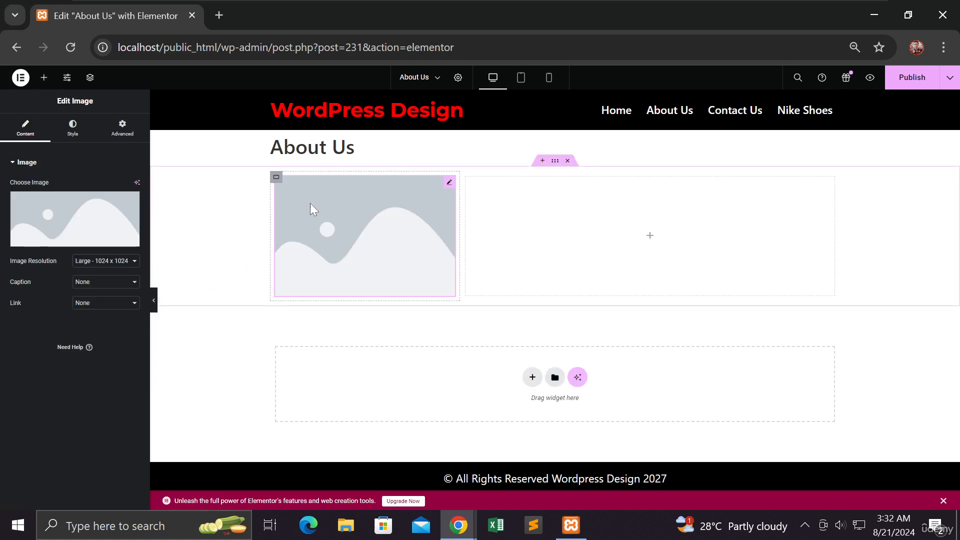
{"action": "left_click", "coordinate": [55, 221]}
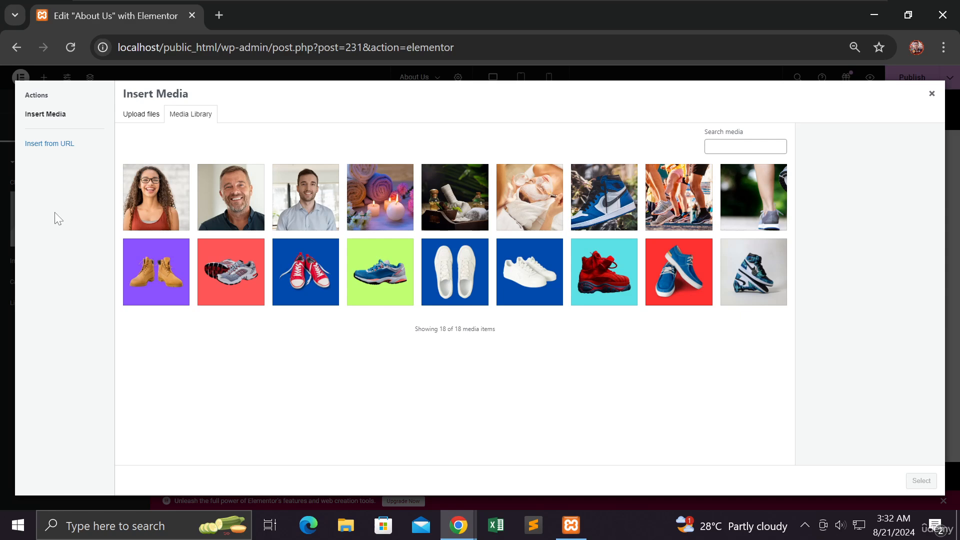
{"action": "left_click", "coordinate": [313, 220]}
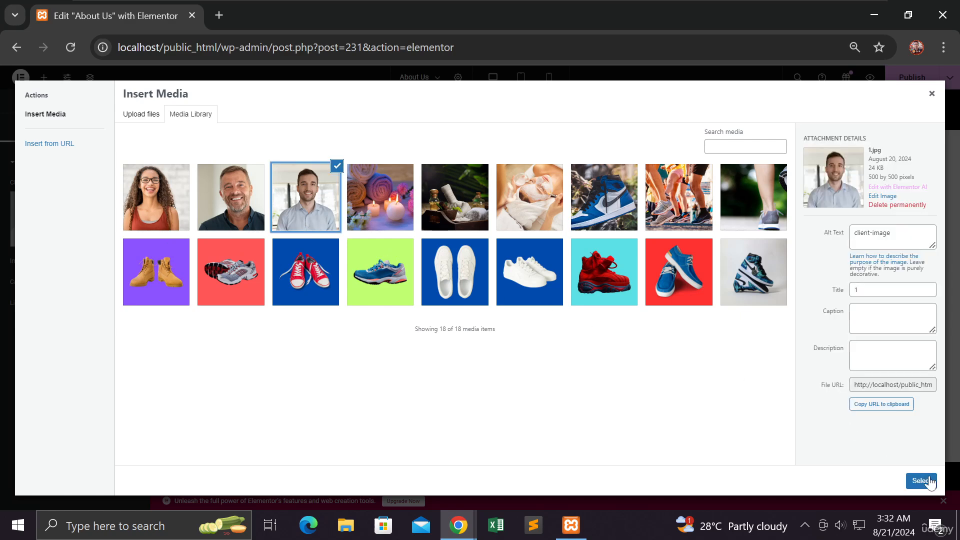
{"action": "left_click", "coordinate": [927, 482]}
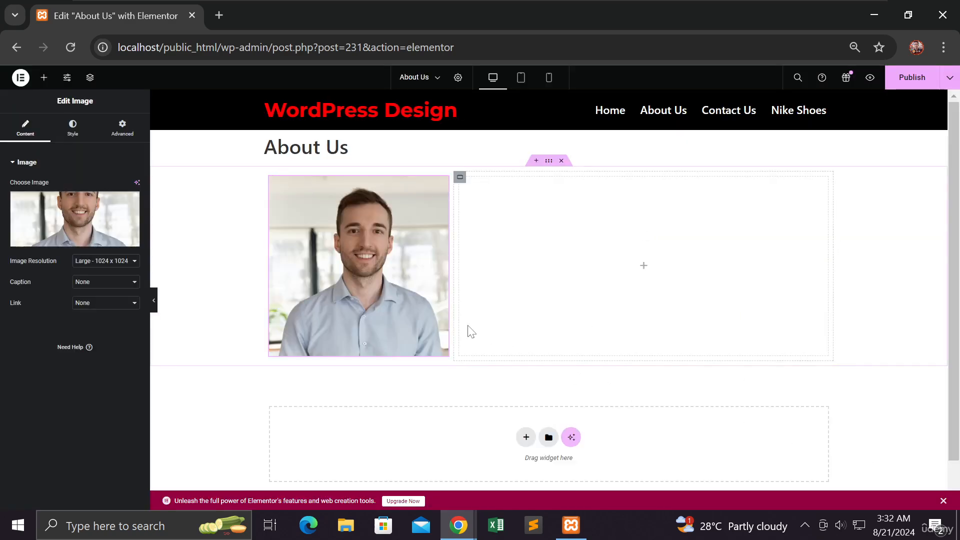
- Resize the image column to about half its original width
{"action": "left_click_drag", "start_coordinate": [450, 338], "coordinate": [377, 331]}
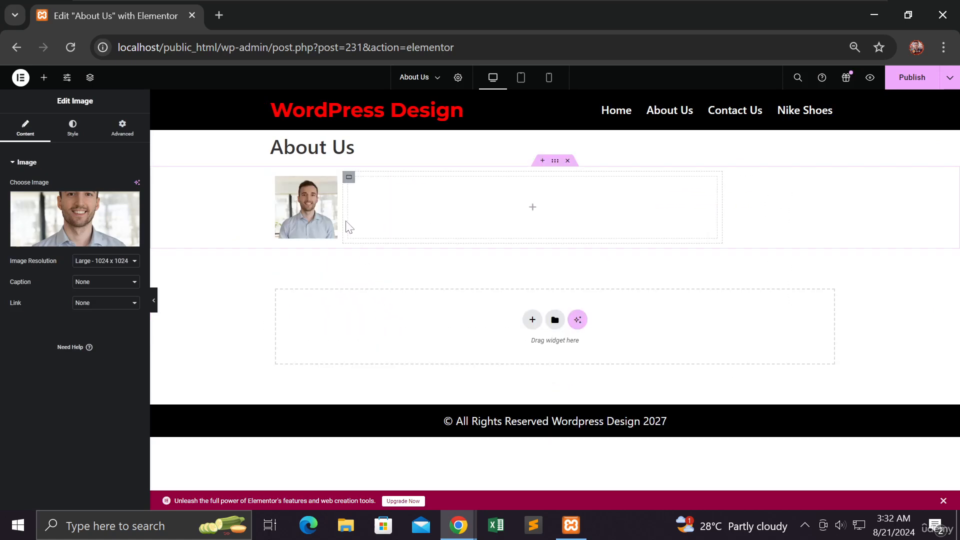
{"action": "left_click_drag", "start_coordinate": [344, 226], "coordinate": [275, 249]}
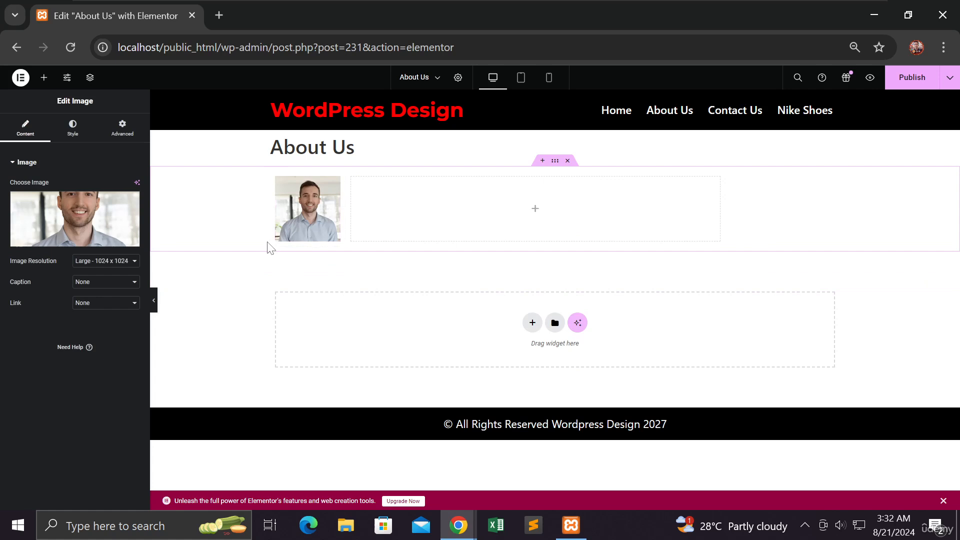
{"action": "left_click_drag", "start_coordinate": [343, 212], "coordinate": [416, 231]}
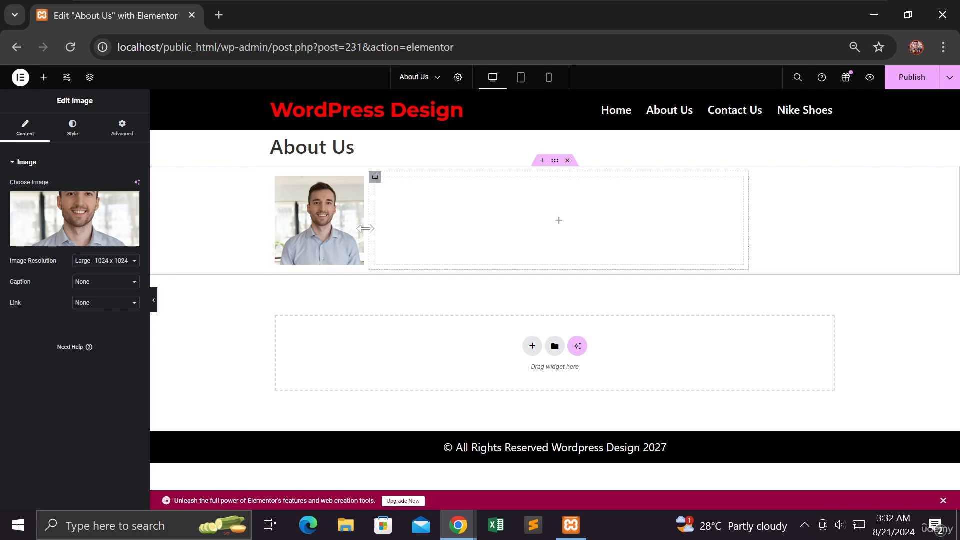
- Add a Text Editor widget to the wide column and a Heading widget above it
{"action": "left_click", "coordinate": [43, 79]}
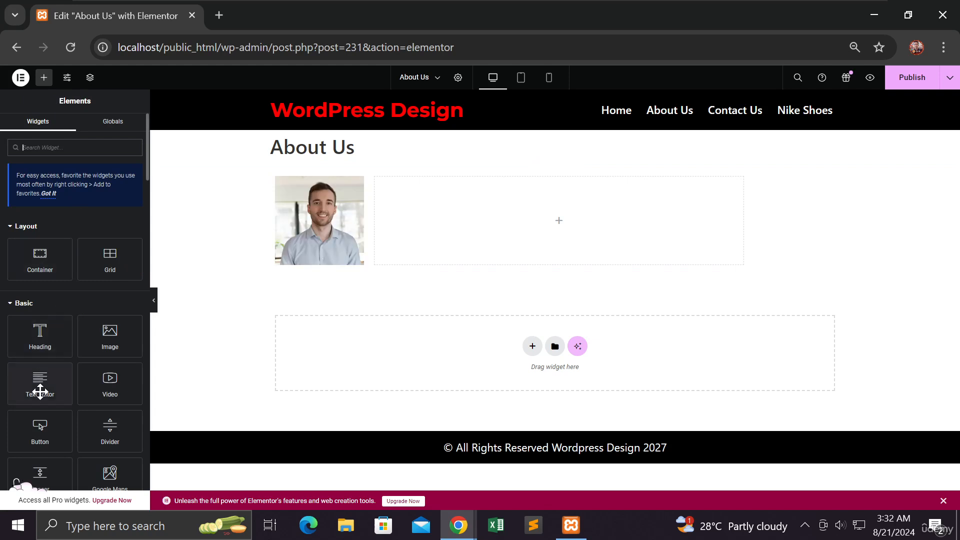
{"action": "left_click_drag", "start_coordinate": [40, 384], "coordinate": [425, 221]}
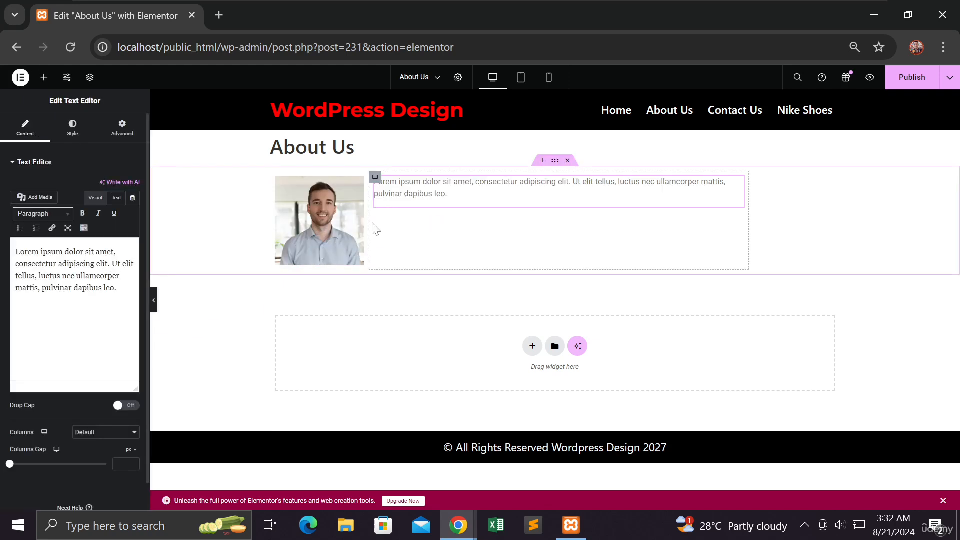
{"action": "left_click", "coordinate": [44, 79]}
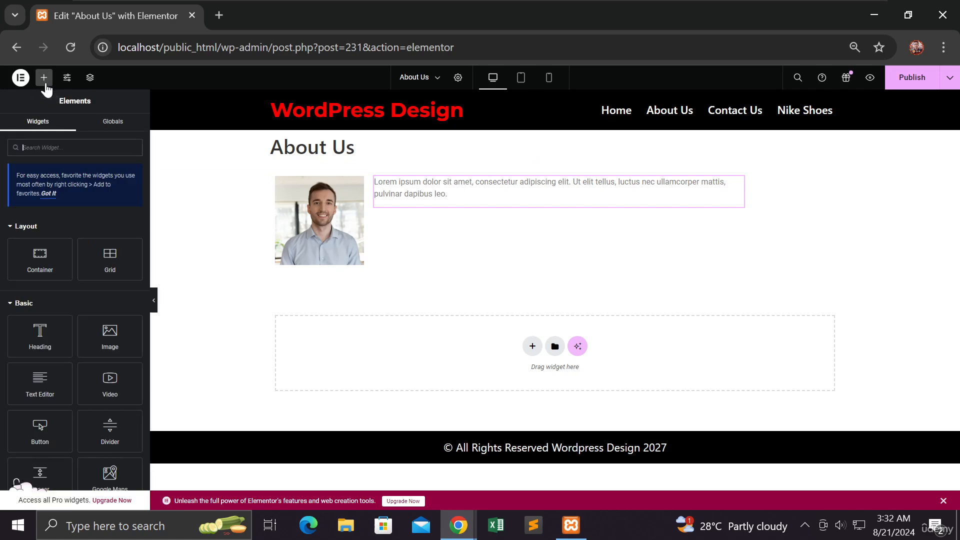
{"action": "left_click_drag", "start_coordinate": [40, 333], "coordinate": [398, 176]}
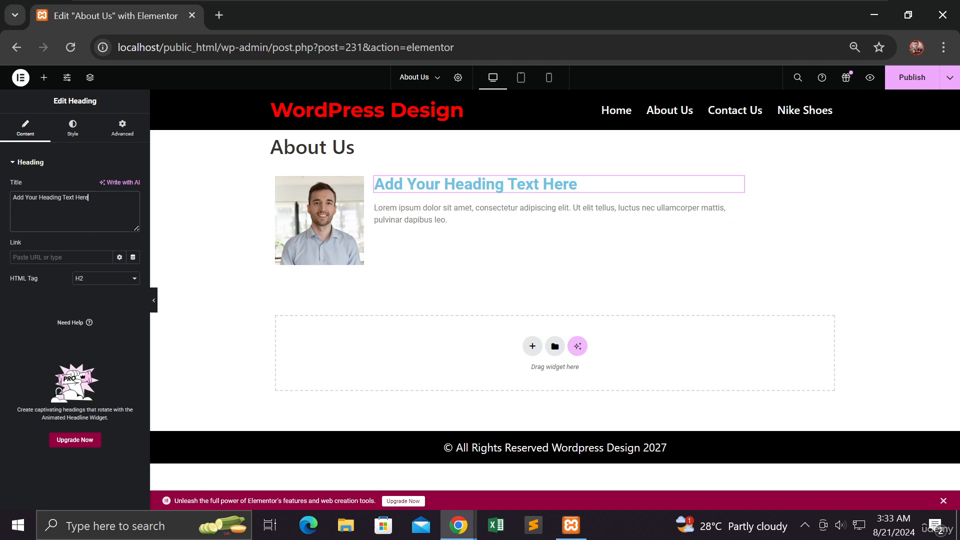
- Replace the placeholder heading beside the photo with the person's full name
{"action": "left_click_drag", "start_coordinate": [89, 198], "coordinate": [12, 208]}
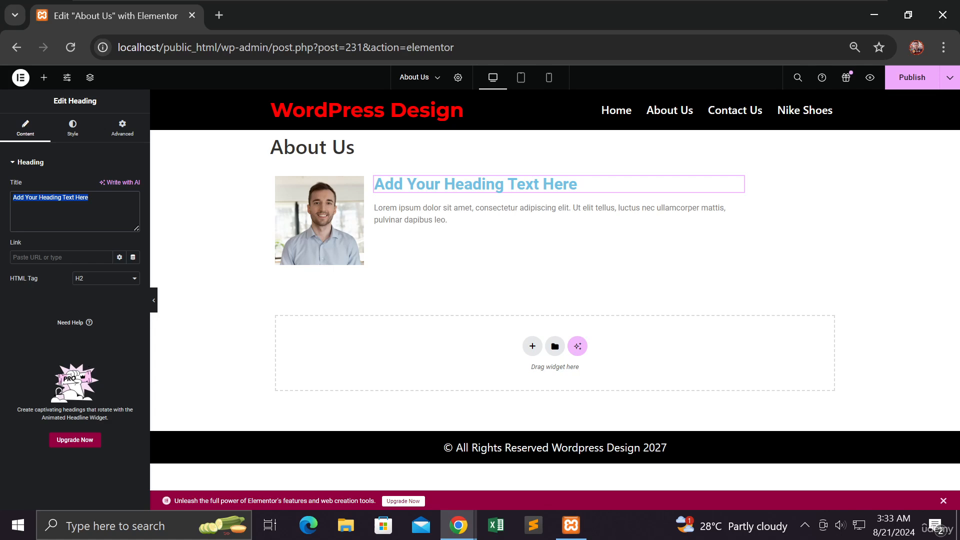
{"action": "type", "text": "c"}
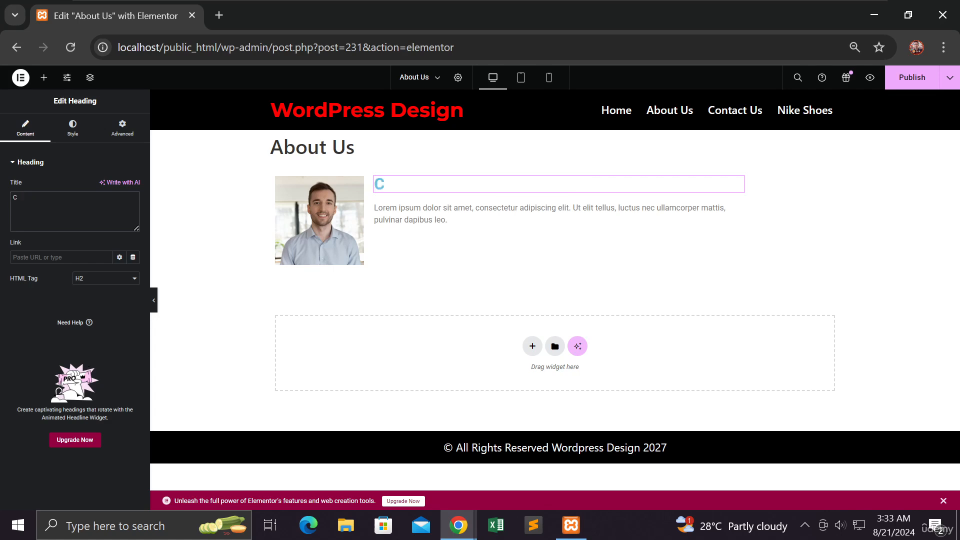
{"action": "key", "text": "BackSpace"}
{"action": "type", "text": "John"}
{"action": "type", "text": "Vaughn"}
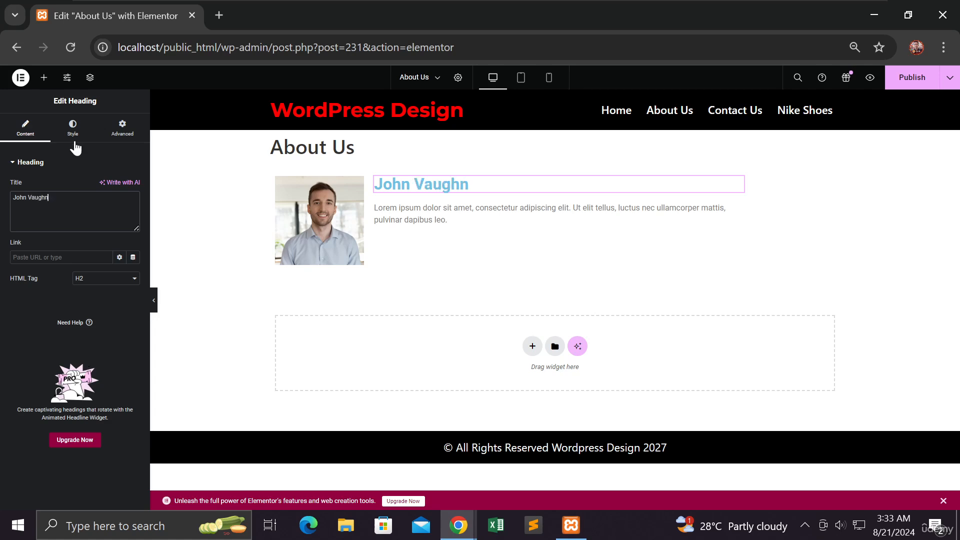
- Set the name heading's text color to black (#000000) and its alignment to left
{"action": "left_click", "coordinate": [73, 133]}
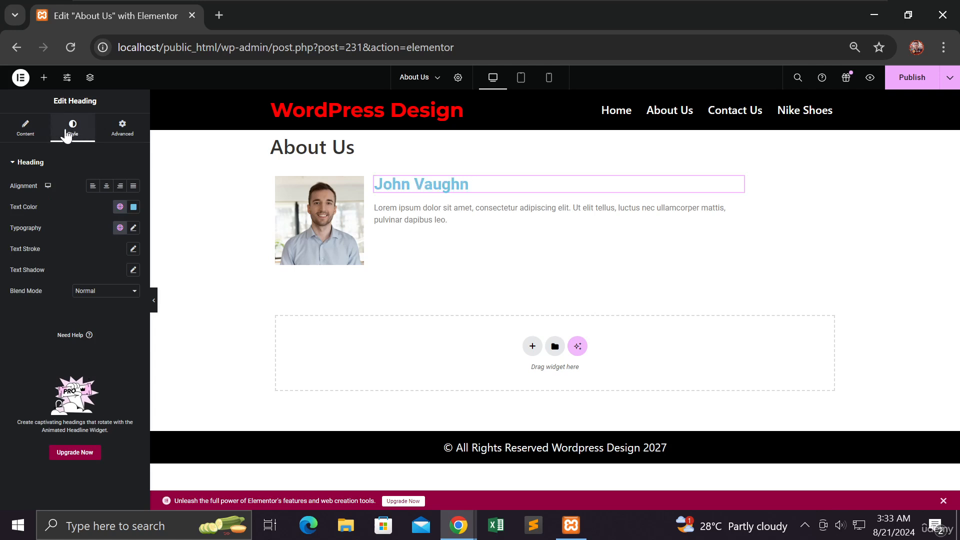
{"action": "left_click", "coordinate": [136, 207]}
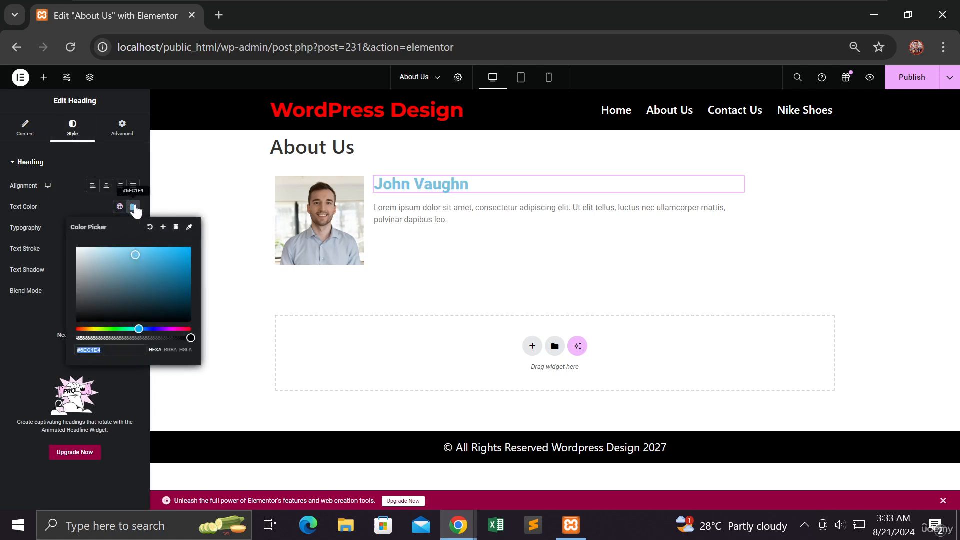
{"action": "left_click", "coordinate": [83, 320]}
{"action": "left_click_drag", "start_coordinate": [83, 321], "coordinate": [75, 324]}
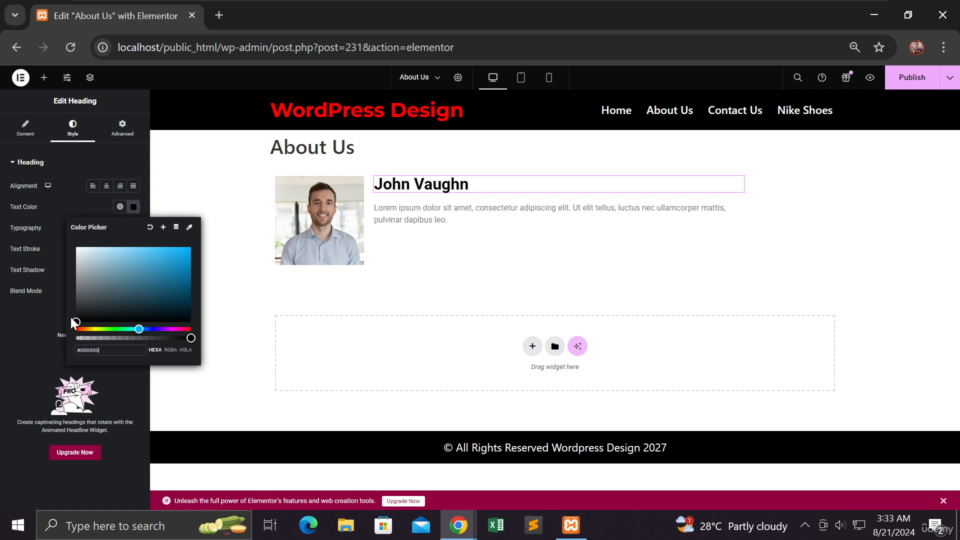
{"action": "left_click", "coordinate": [92, 190]}
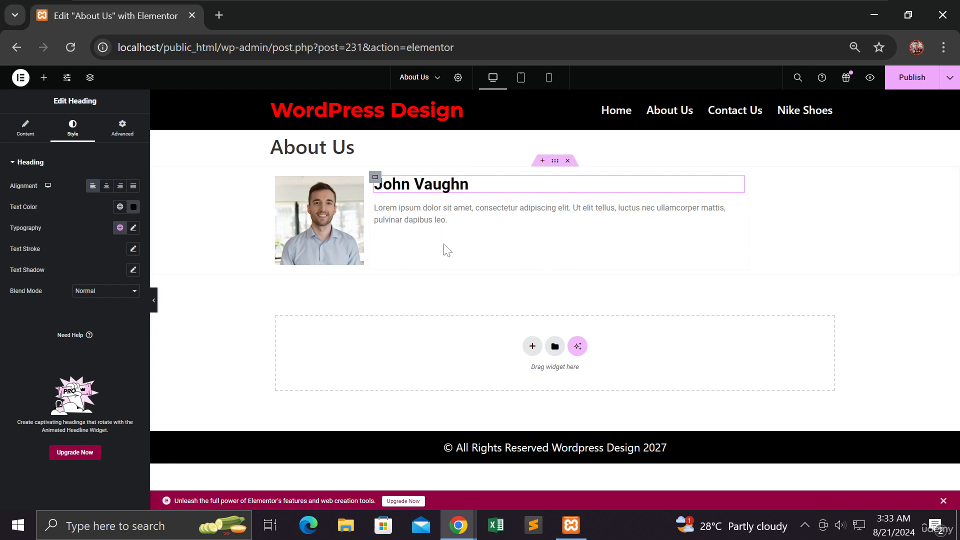
- Copy the Lorem ipsum sentences below the name and paste them so the paragraph holds the text three times
{"action": "left_click", "coordinate": [448, 223]}
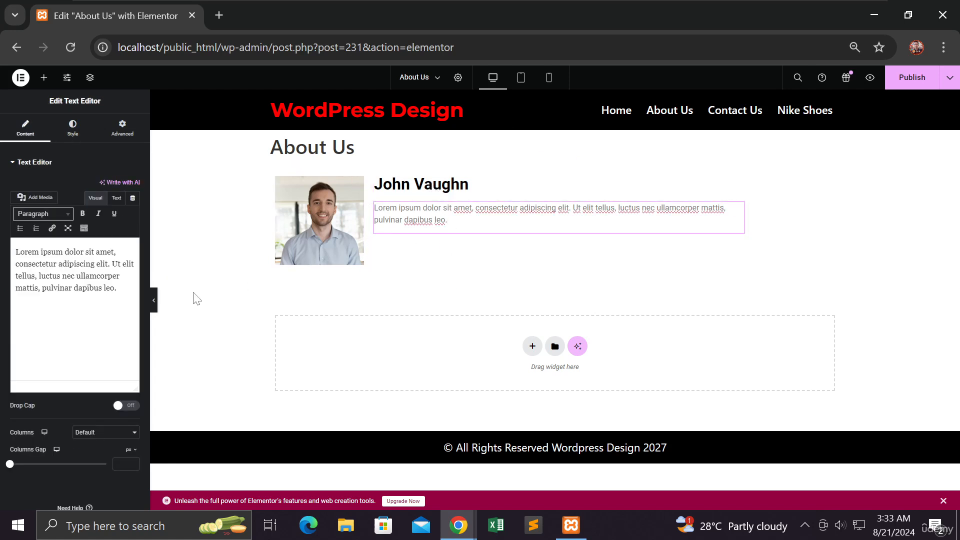
{"action": "key", "text": "ctrl+a"}
{"action": "key", "text": "ctrl+c"}
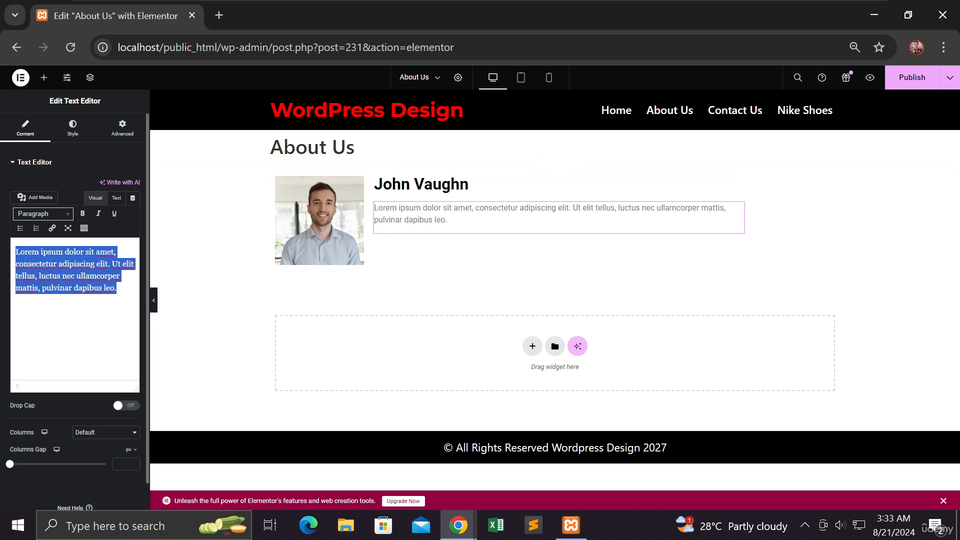
{"action": "left_click", "coordinate": [117, 288]}
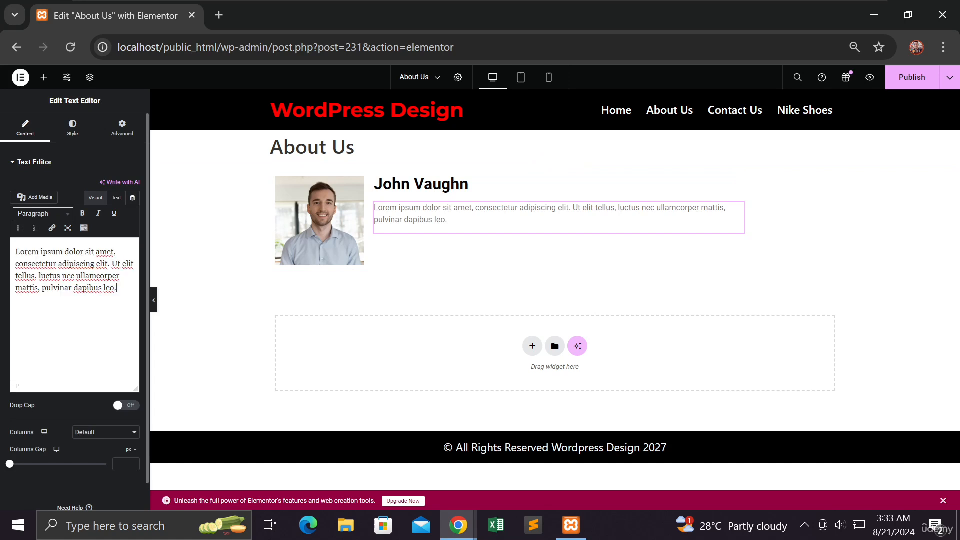
{"action": "left_click_drag", "start_coordinate": [117, 288], "coordinate": [11, 255]}
{"action": "key", "text": "ctrl+v"}
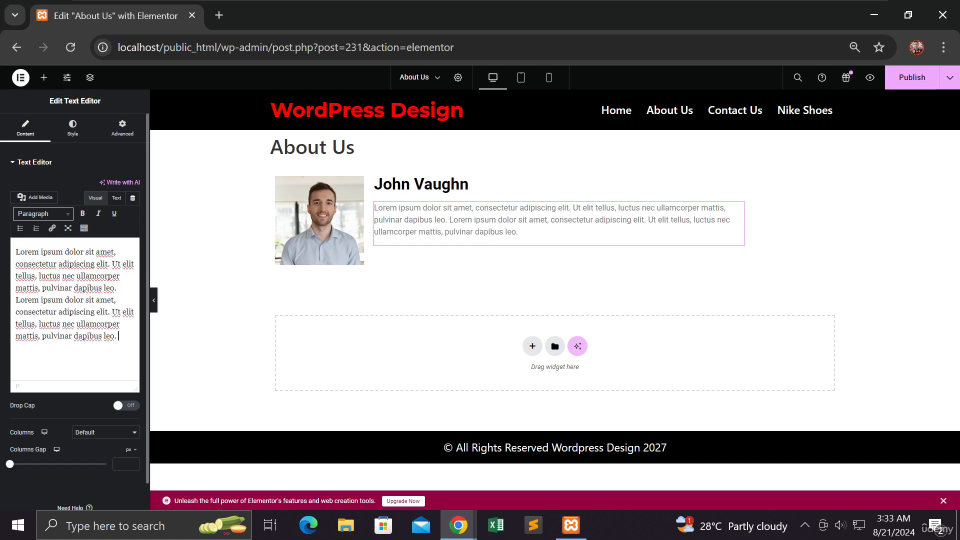
{"action": "key", "text": "ctrl+v"}
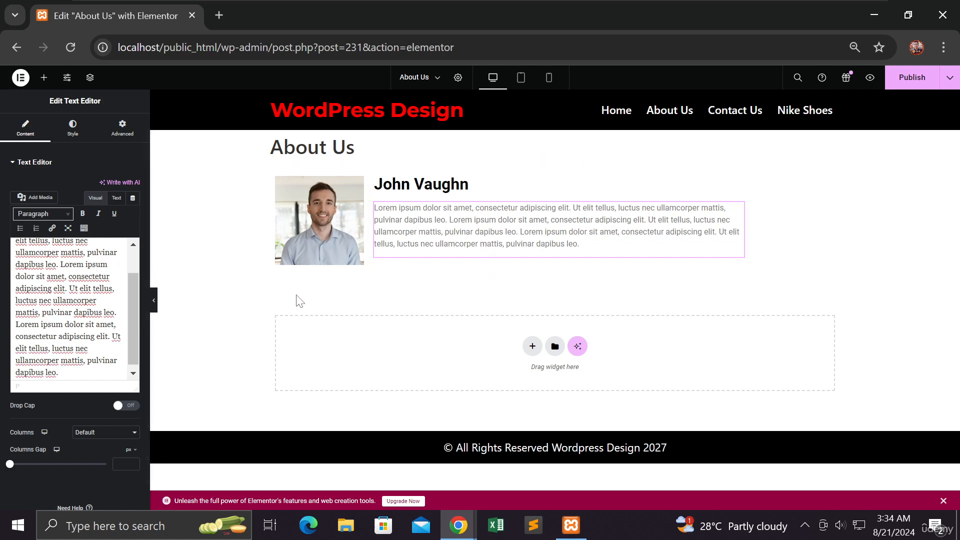
- Preview the page layout without the editing controls, restore them, and publish the changes
{"action": "left_click", "coordinate": [153, 301]}
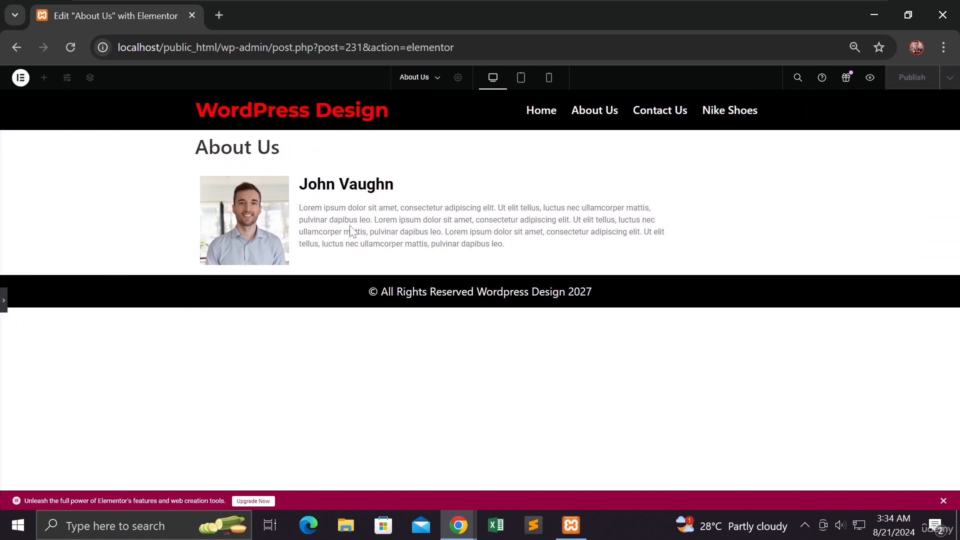
{"action": "left_click", "coordinate": [4, 300]}
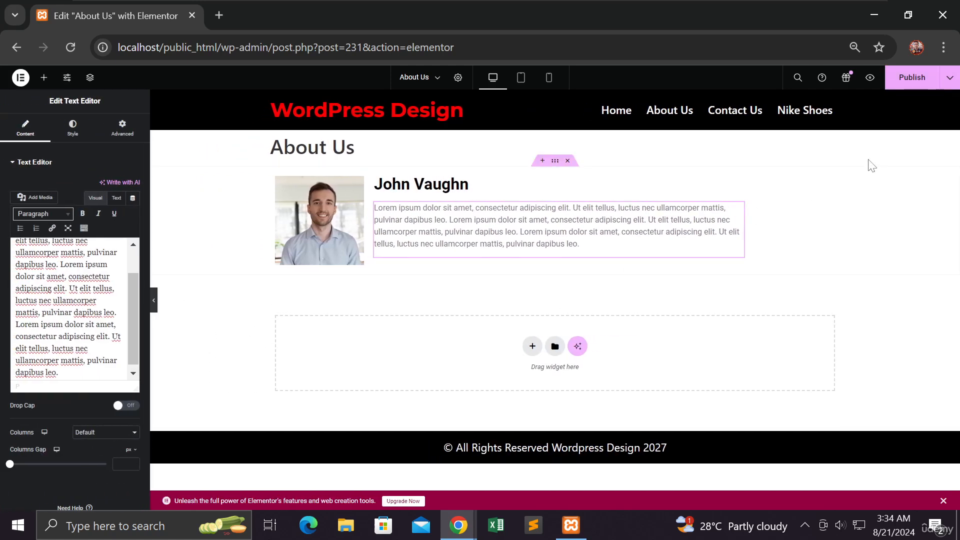
{"action": "left_click", "coordinate": [913, 85]}
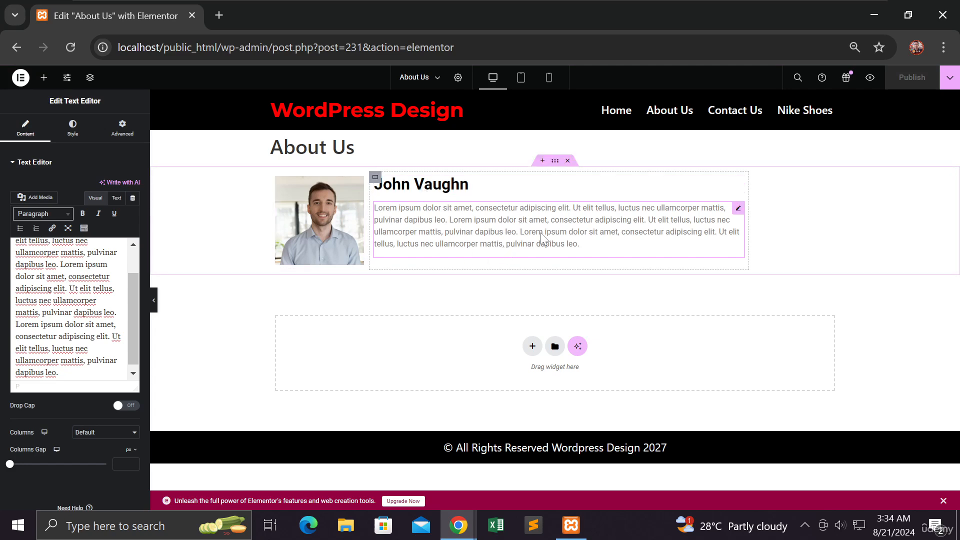
- Duplicate the whole profile container holding the photo, name heading and paragraph
{"action": "left_click", "coordinate": [555, 165]}
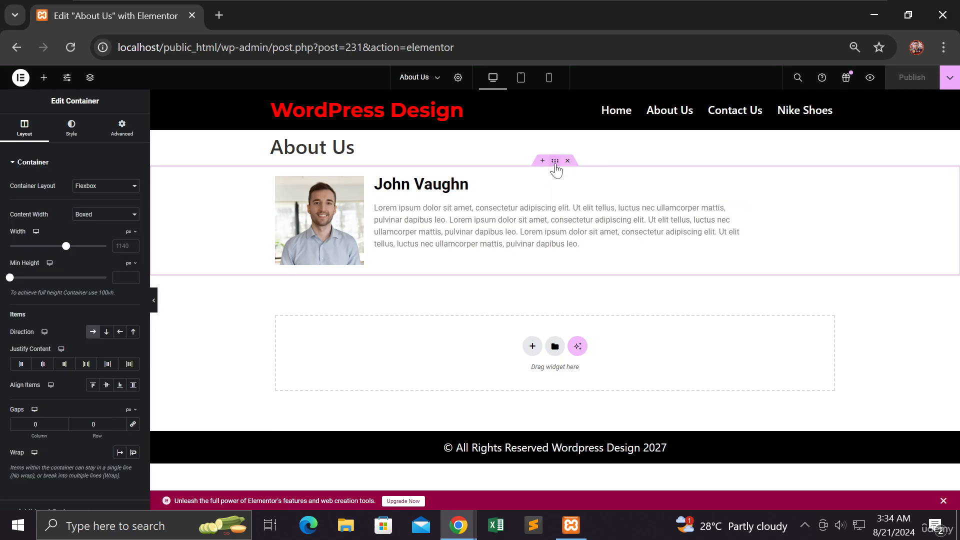
{"action": "right_click", "coordinate": [555, 164]}
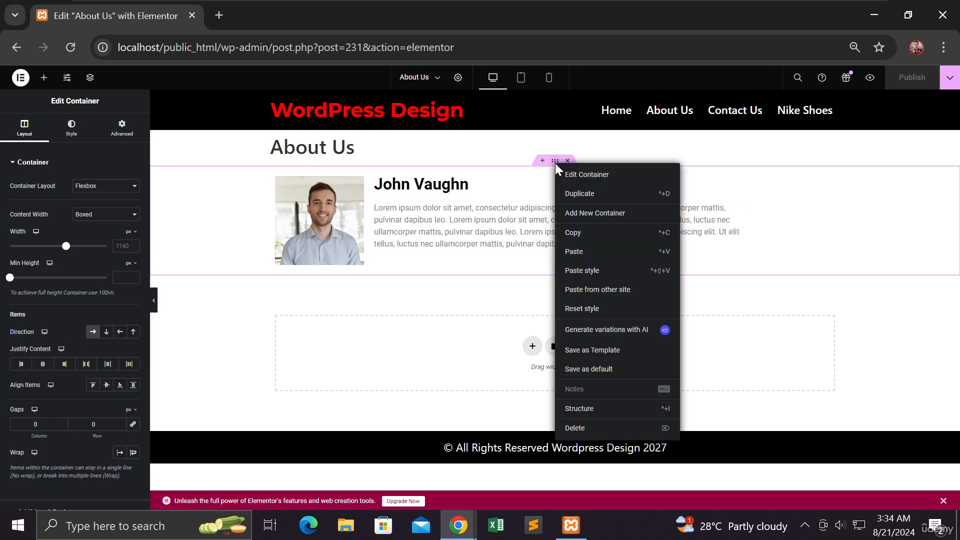
{"action": "left_click", "coordinate": [567, 194]}
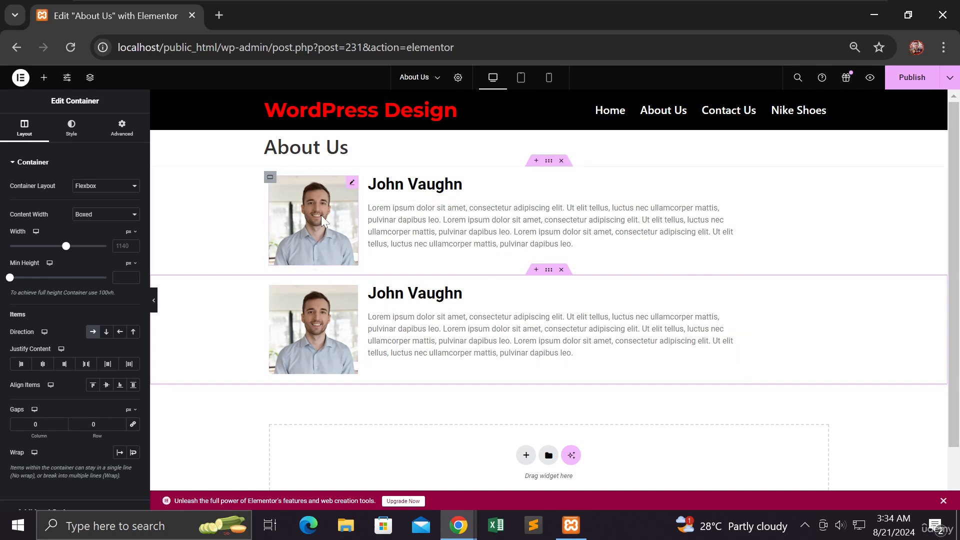
- Replace the photo in the duplicated profile with 2.jpg, the woman with glasses, from the media library
{"action": "left_click", "coordinate": [319, 332]}
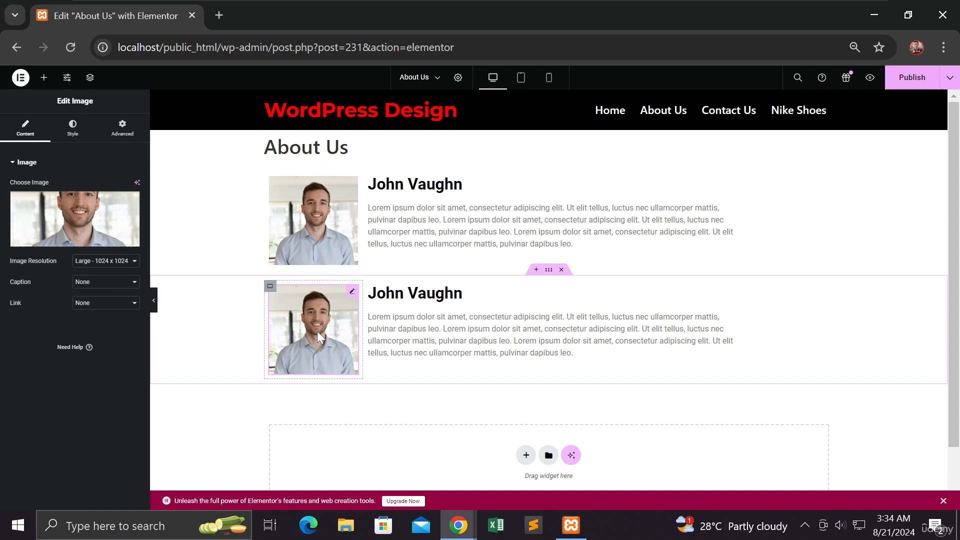
{"action": "left_click", "coordinate": [82, 221]}
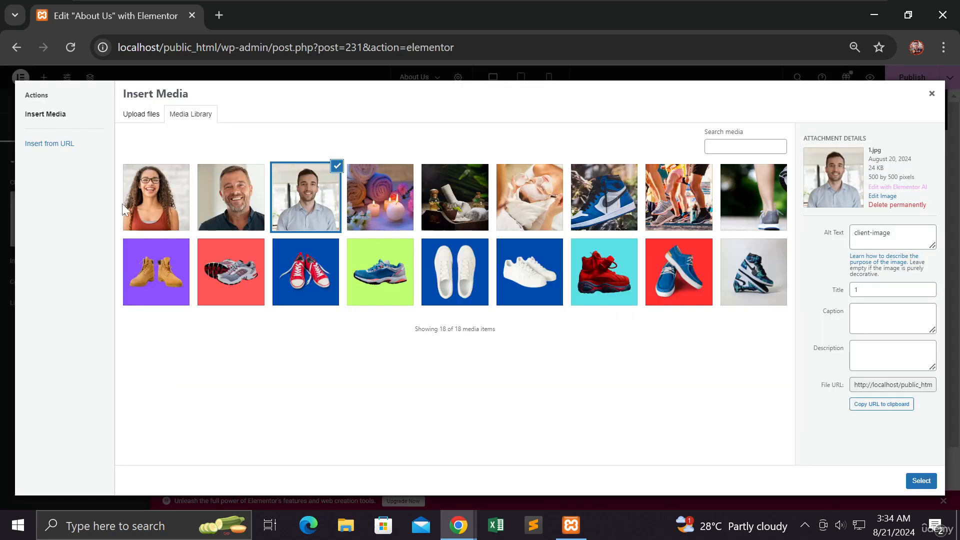
{"action": "left_click", "coordinate": [128, 205]}
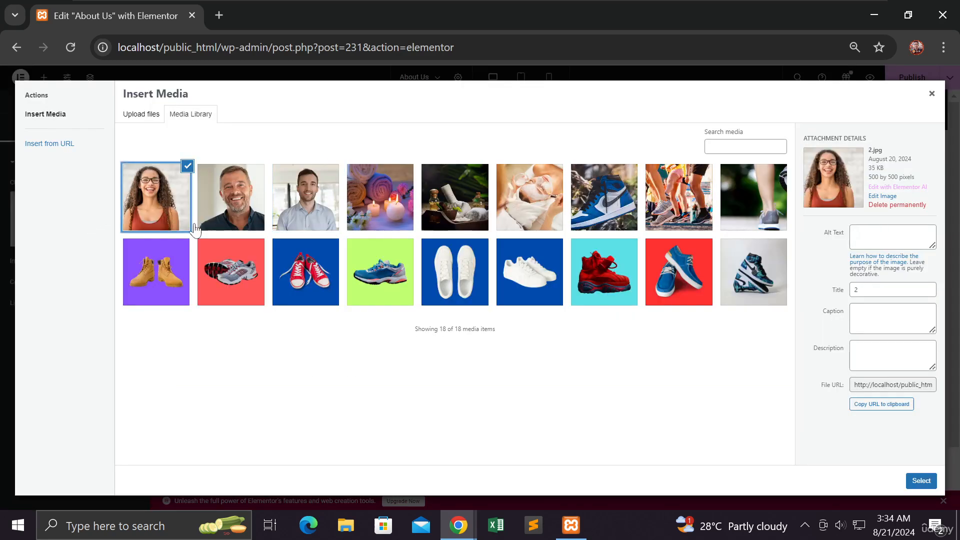
{"action": "left_click", "coordinate": [918, 481]}
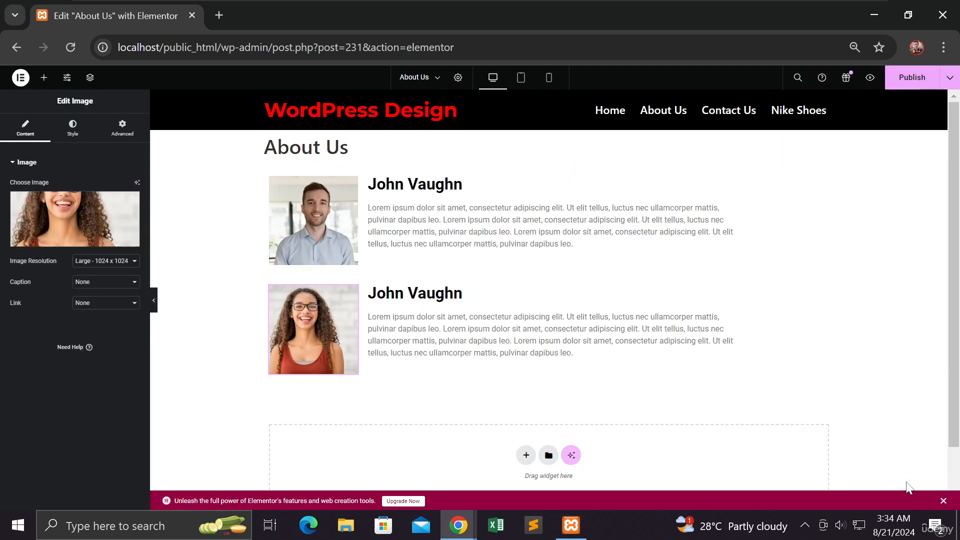
{"action": "left_click", "coordinate": [432, 294]}
{"action": "left_click_drag", "start_coordinate": [432, 294], "coordinate": [395, 350]}
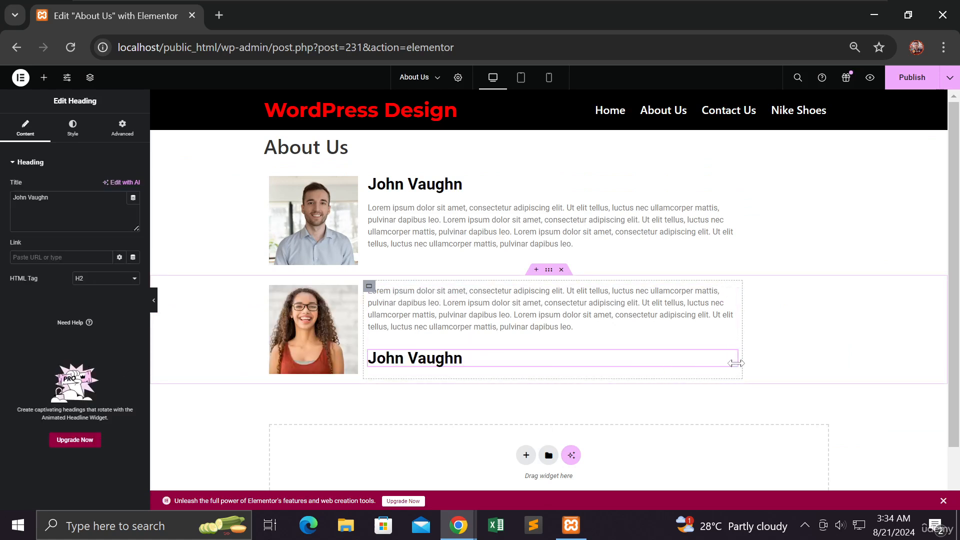
{"action": "left_click_drag", "start_coordinate": [732, 357], "coordinate": [647, 302]}
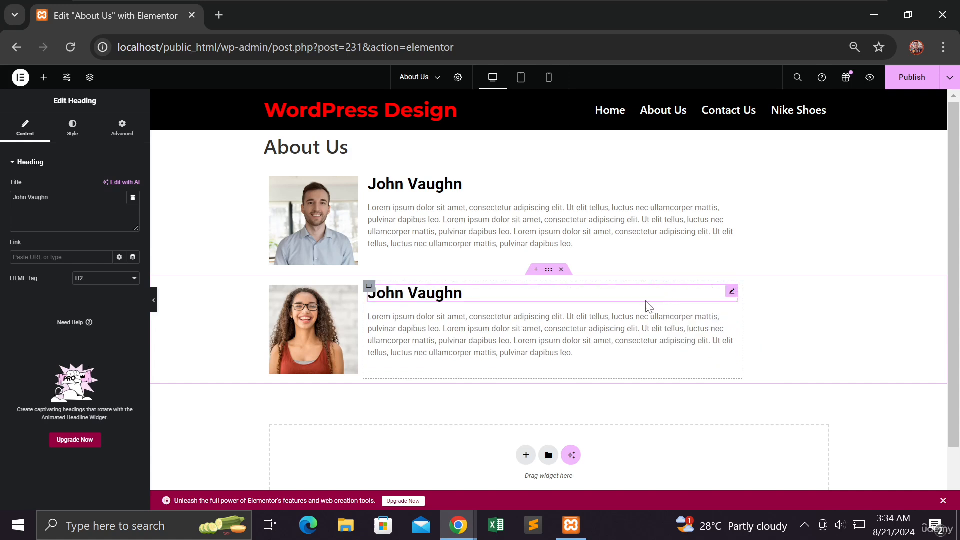
{"action": "left_click", "coordinate": [518, 299]}
{"action": "left_click_drag", "start_coordinate": [469, 294], "coordinate": [399, 297]}
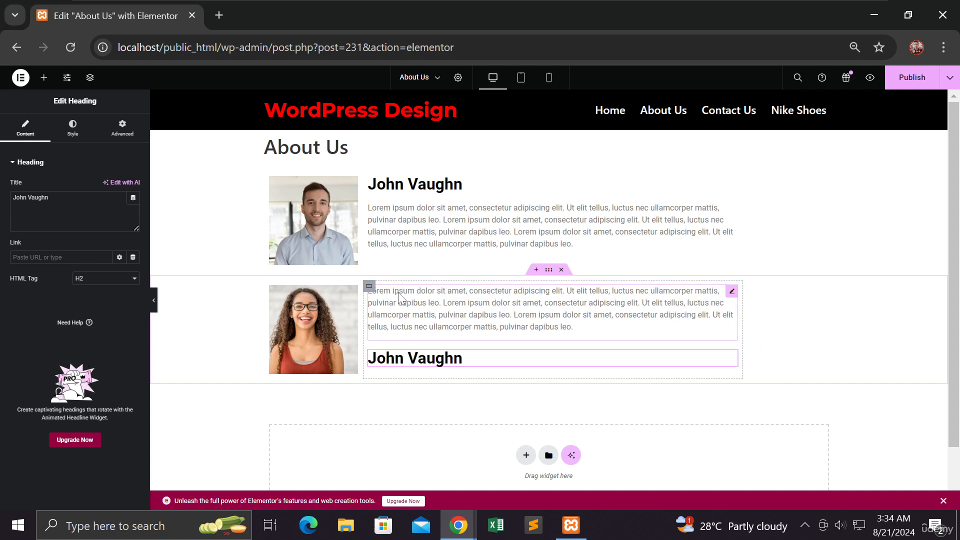
{"action": "left_click_drag", "start_coordinate": [731, 358], "coordinate": [701, 306]}
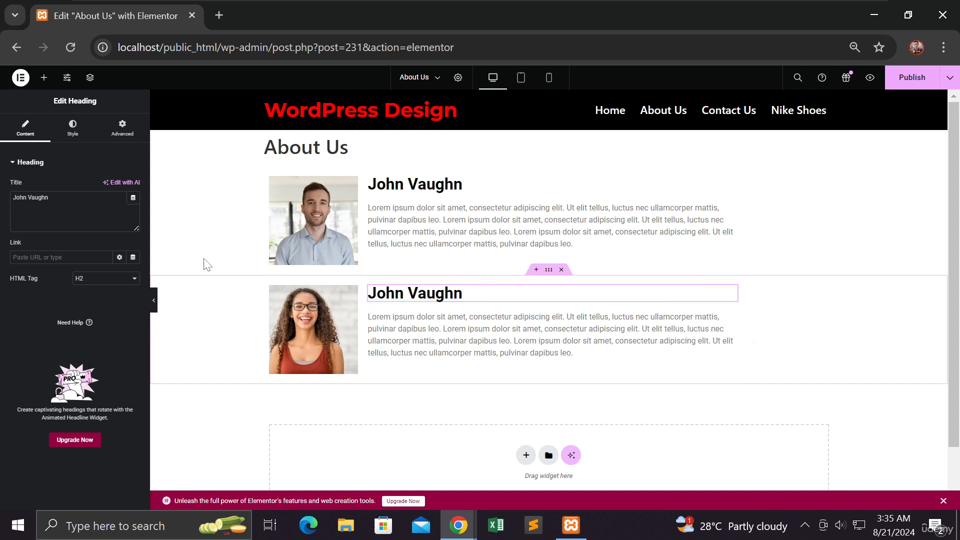
- Replace the name heading in the second profile with the woman's full name
{"action": "left_click_drag", "start_coordinate": [50, 197], "coordinate": [6, 202]}
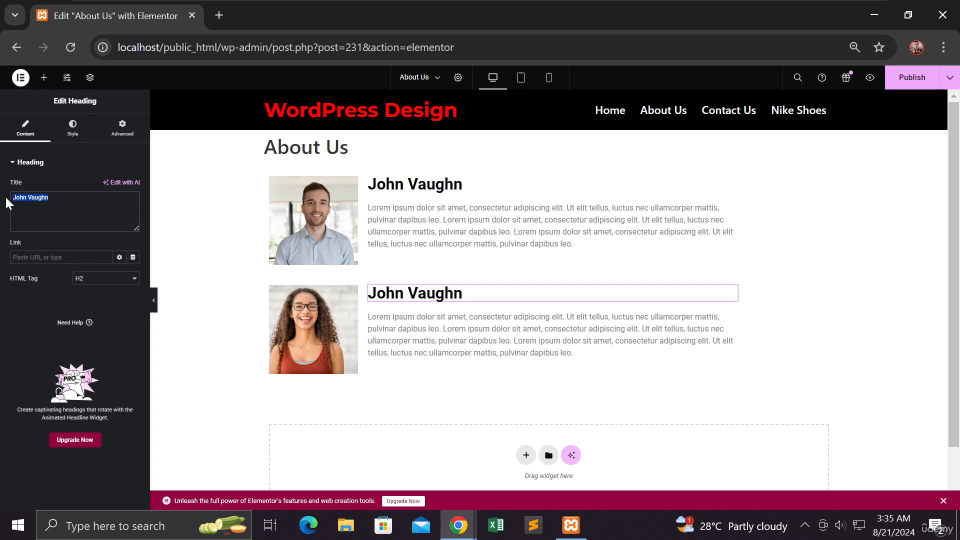
{"action": "type", "text": "Alice"}
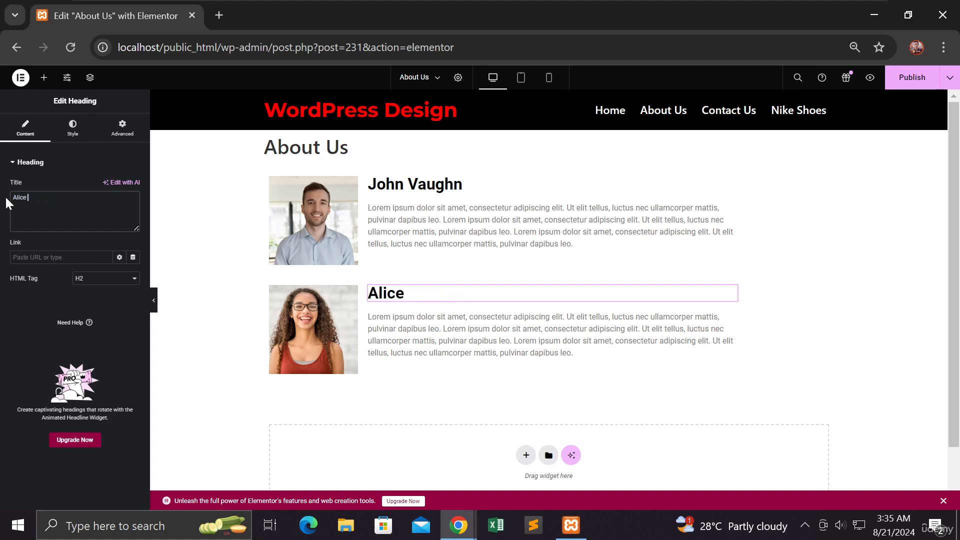
{"action": "type", "text": " Miller"}
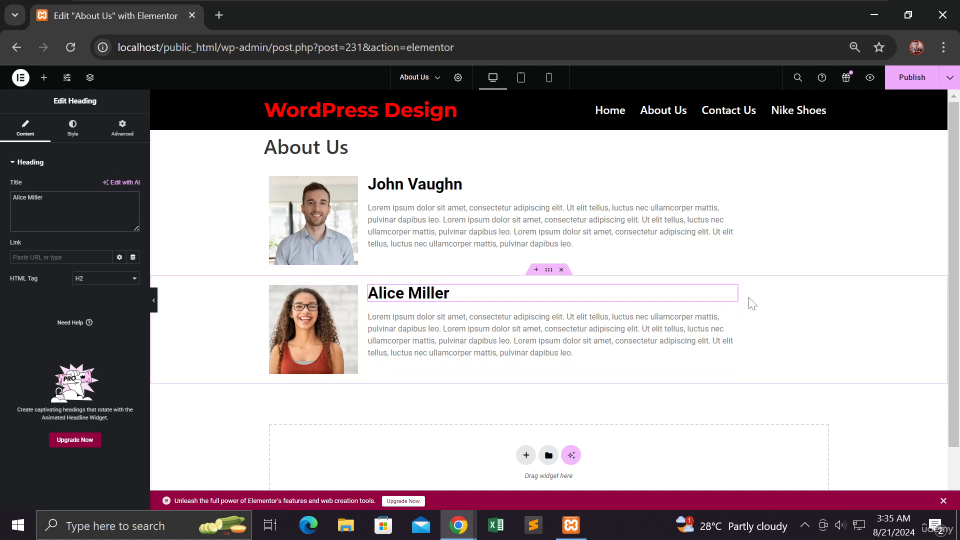
- Place a duplicate of the second profile's photo container after its text, delete the original photo container, and preview the layout without the editing controls
{"action": "right_click", "coordinate": [274, 296]}
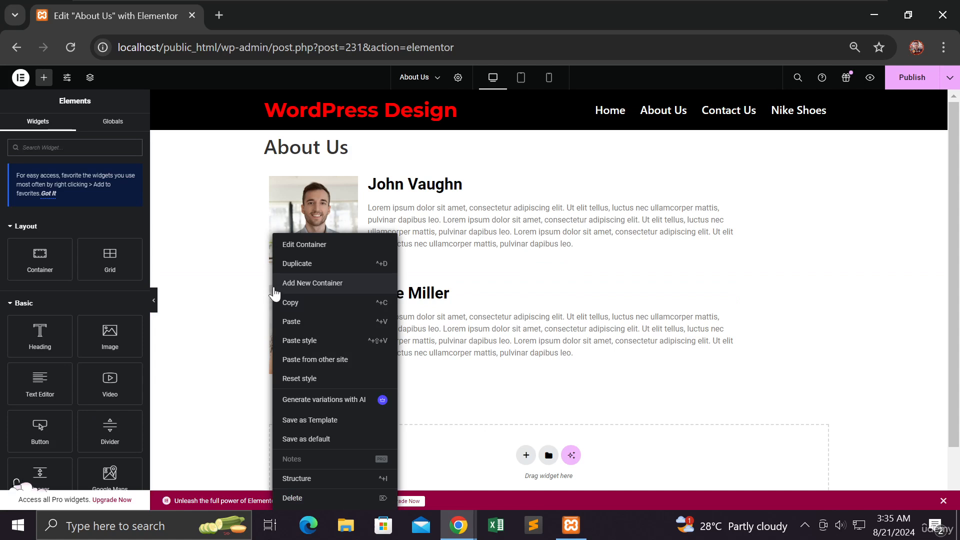
{"action": "left_click", "coordinate": [285, 263]}
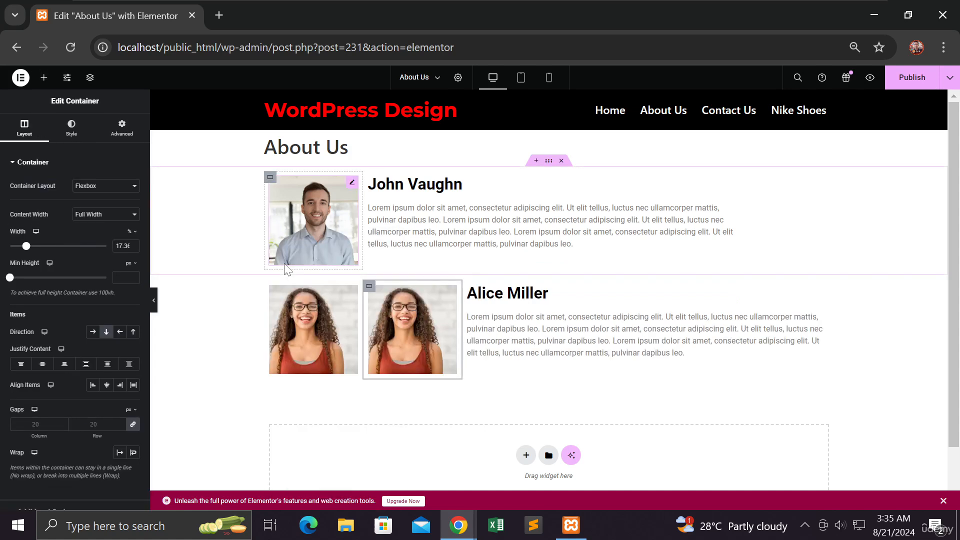
{"action": "left_click_drag", "start_coordinate": [372, 292], "coordinate": [808, 309]}
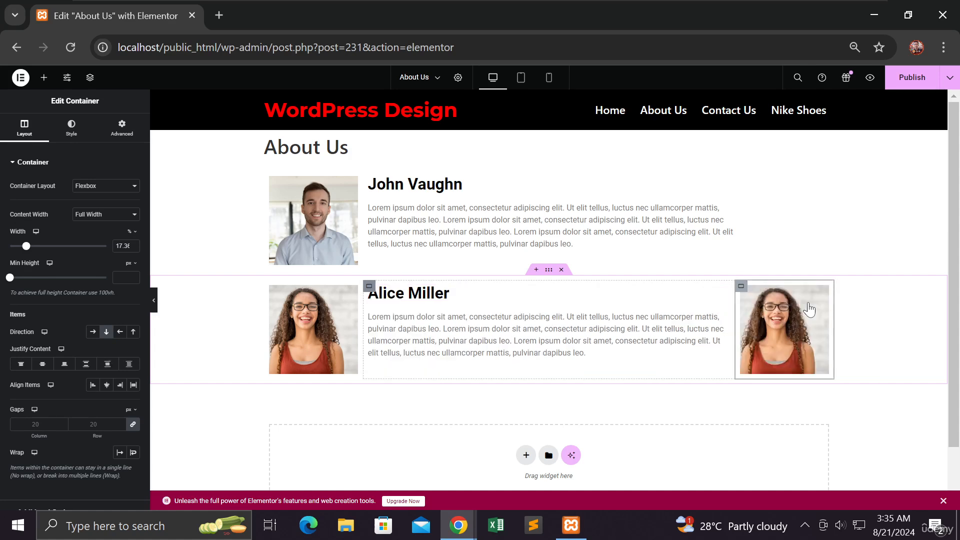
{"action": "right_click", "coordinate": [270, 298]}
{"action": "left_click", "coordinate": [290, 498]}
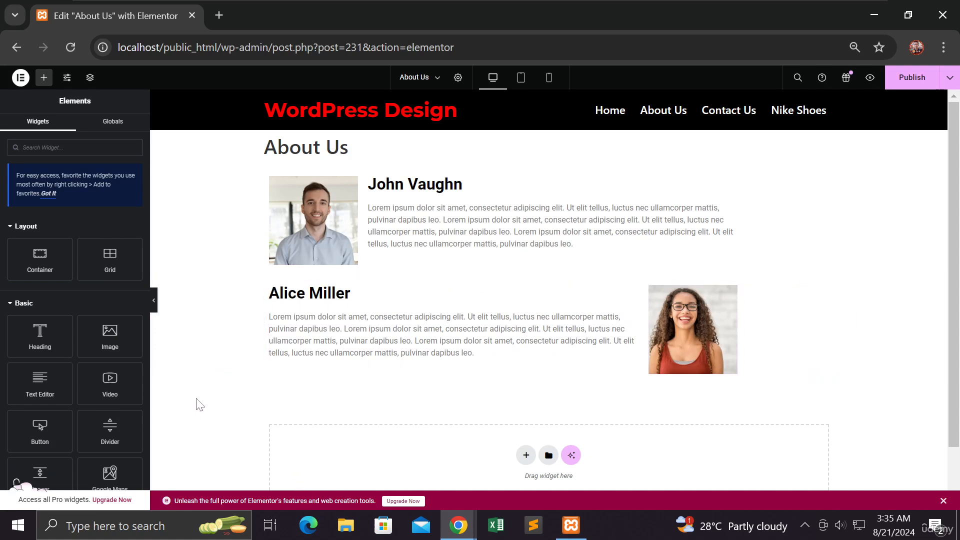
{"action": "left_click", "coordinate": [154, 301]}
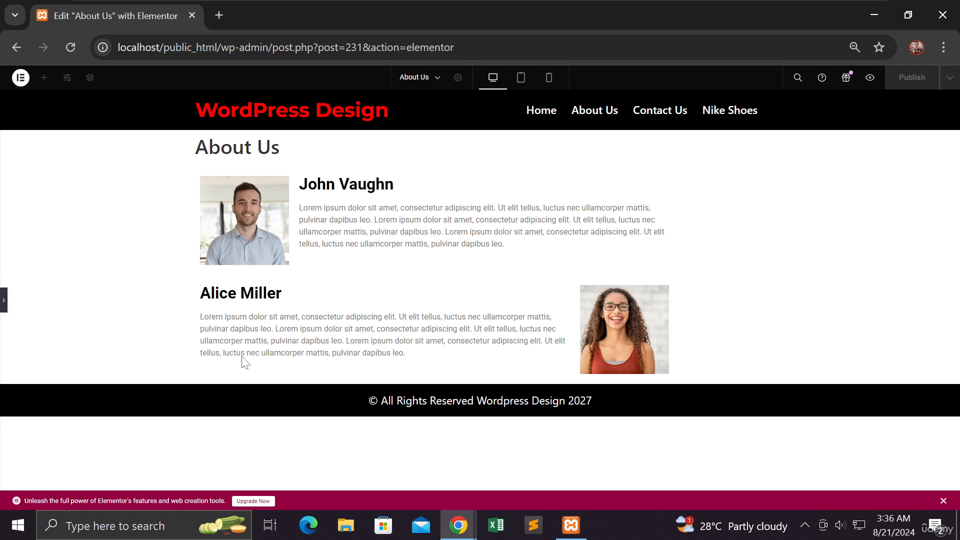
{"action": "left_click", "coordinate": [4, 302]}
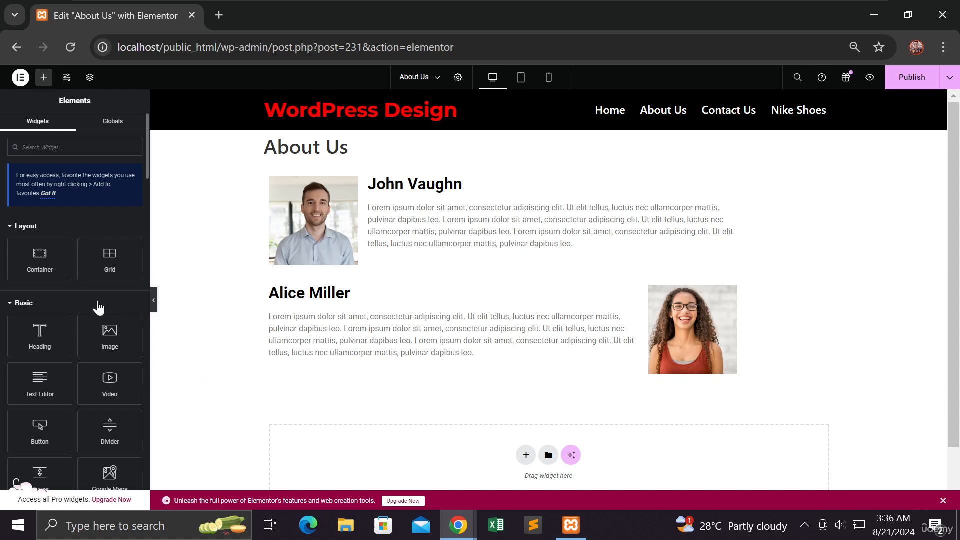
- Add a new Flexbox container with a single-column, downward structure below the second profile
{"action": "scroll", "coordinate": [97, 305], "scroll_direction": "down", "scroll_amount": 2}
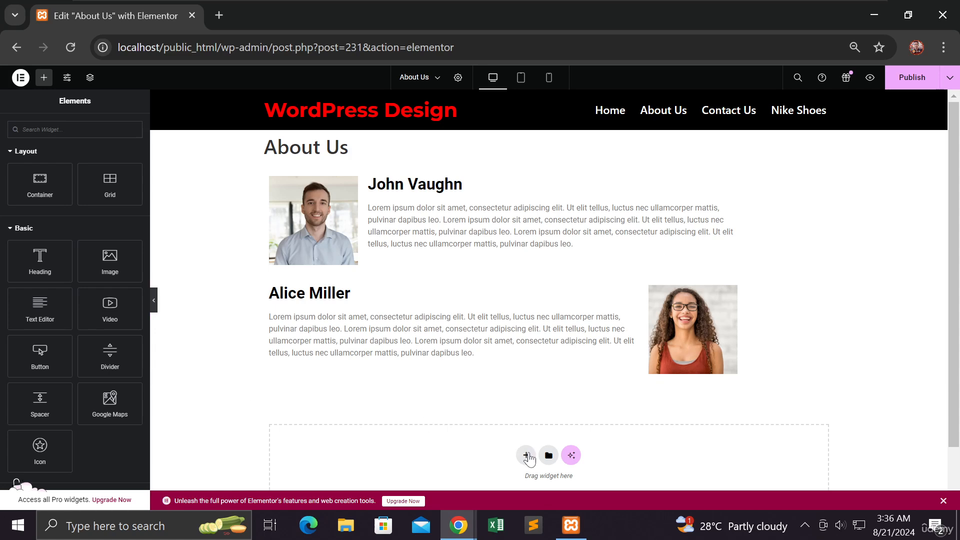
{"action": "left_click", "coordinate": [526, 456]}
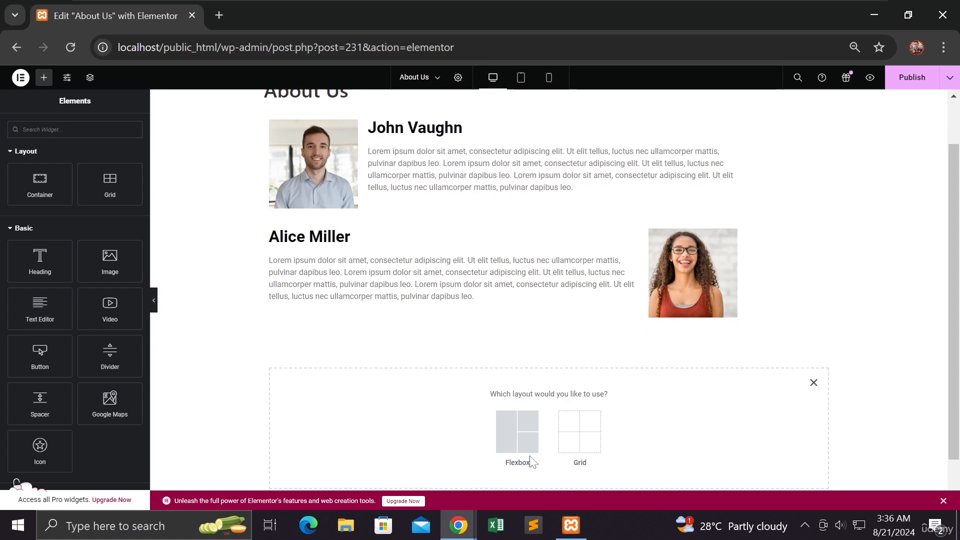
{"action": "left_click", "coordinate": [513, 406]}
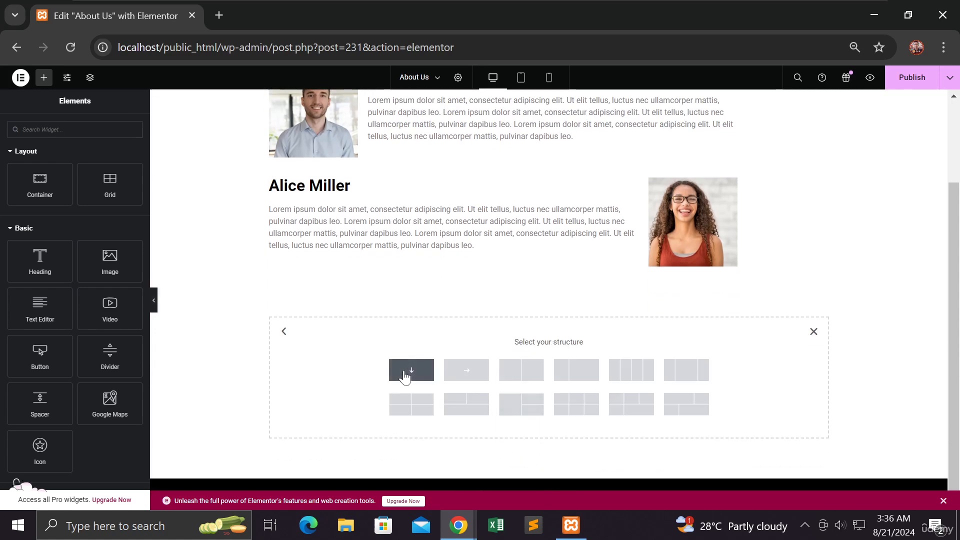
{"action": "left_click", "coordinate": [419, 377]}
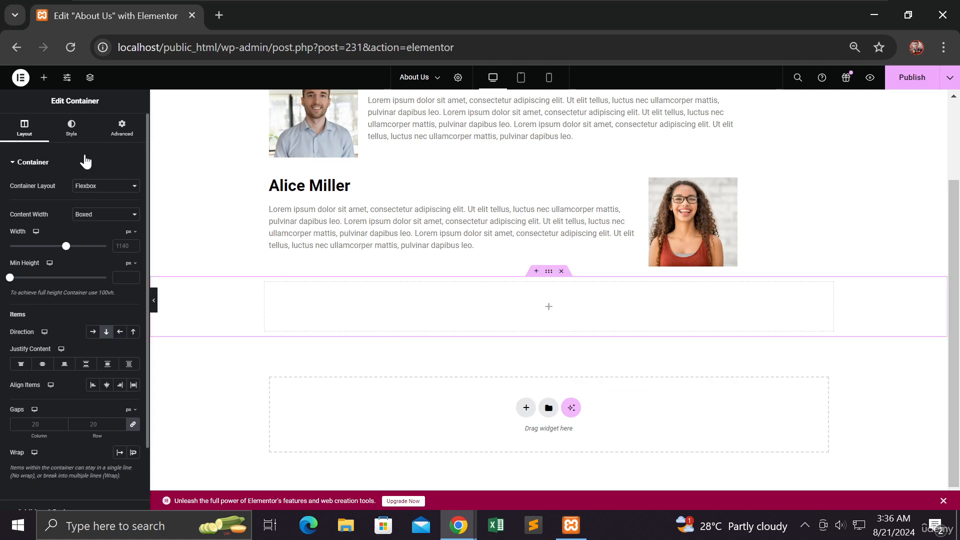
- Insert a Google Maps widget into the empty container and set its location to "france"
{"action": "left_click", "coordinate": [43, 80]}
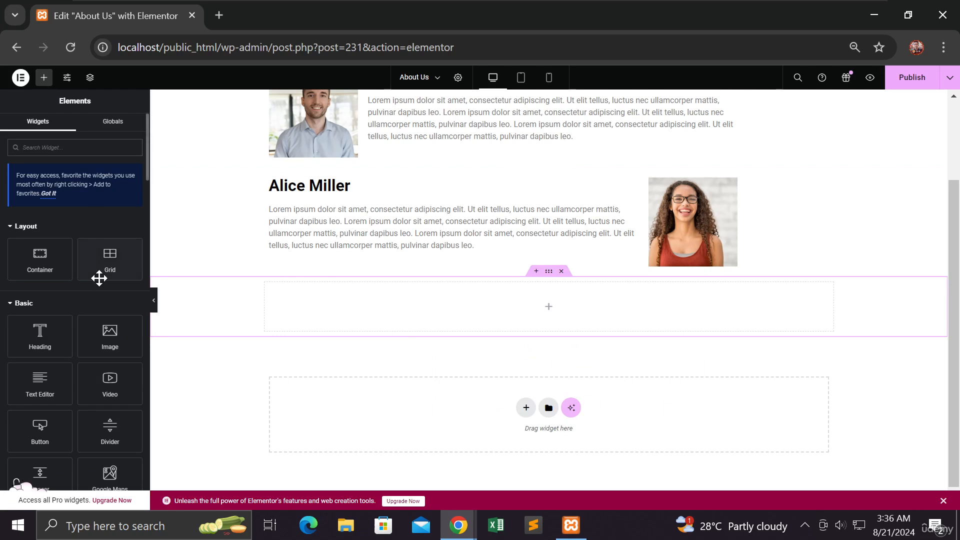
{"action": "scroll", "coordinate": [100, 274], "scroll_direction": "down", "scroll_amount": 3}
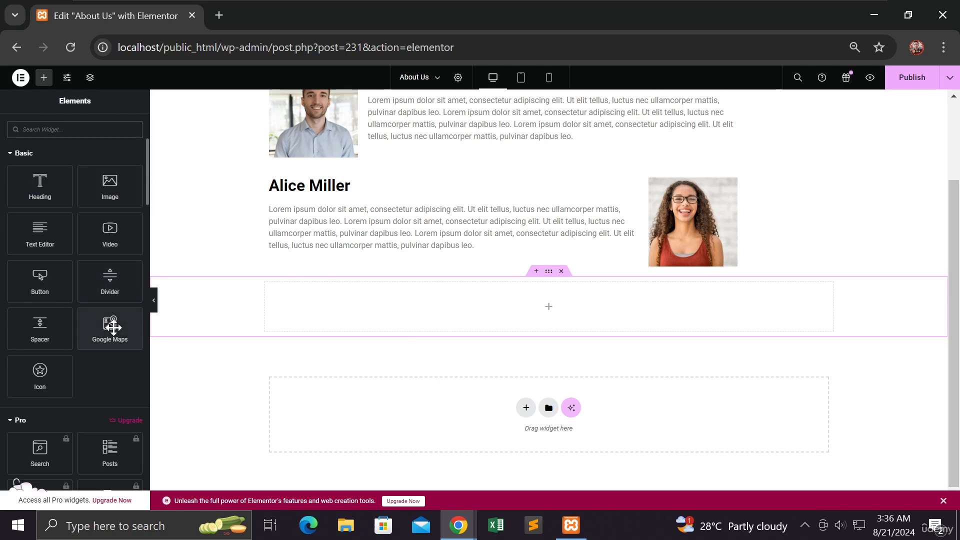
{"action": "left_click_drag", "start_coordinate": [113, 327], "coordinate": [427, 307]}
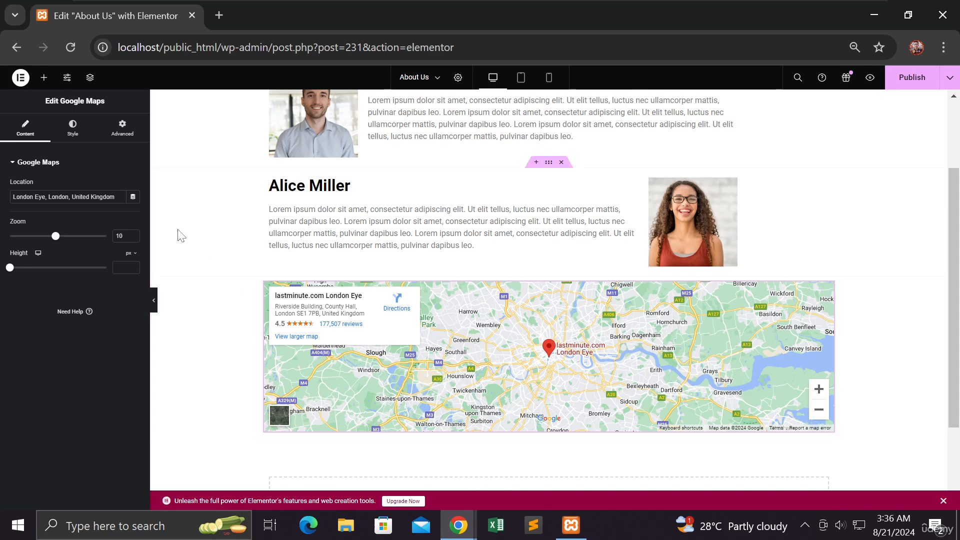
{"action": "left_click_drag", "start_coordinate": [116, 196], "coordinate": [8, 205]}
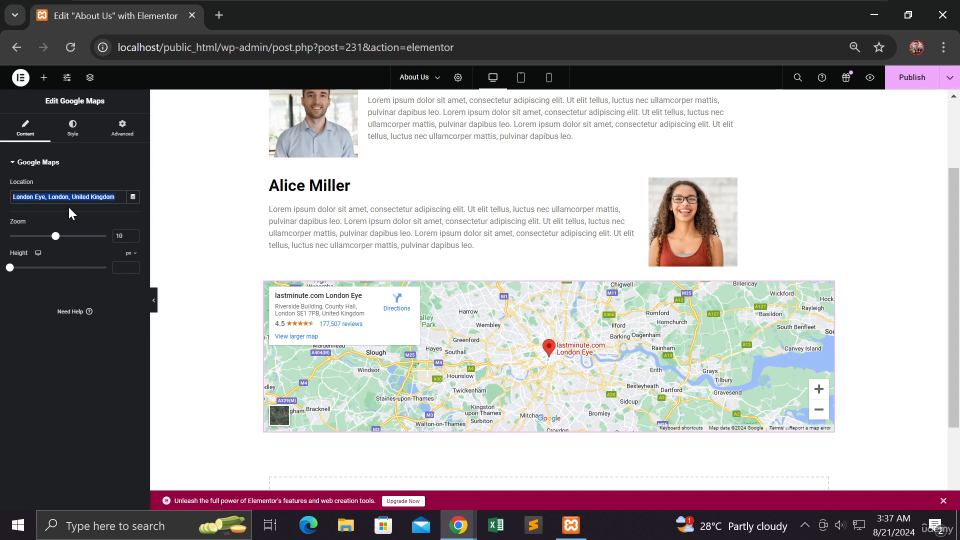
{"action": "type", "text": "france"}
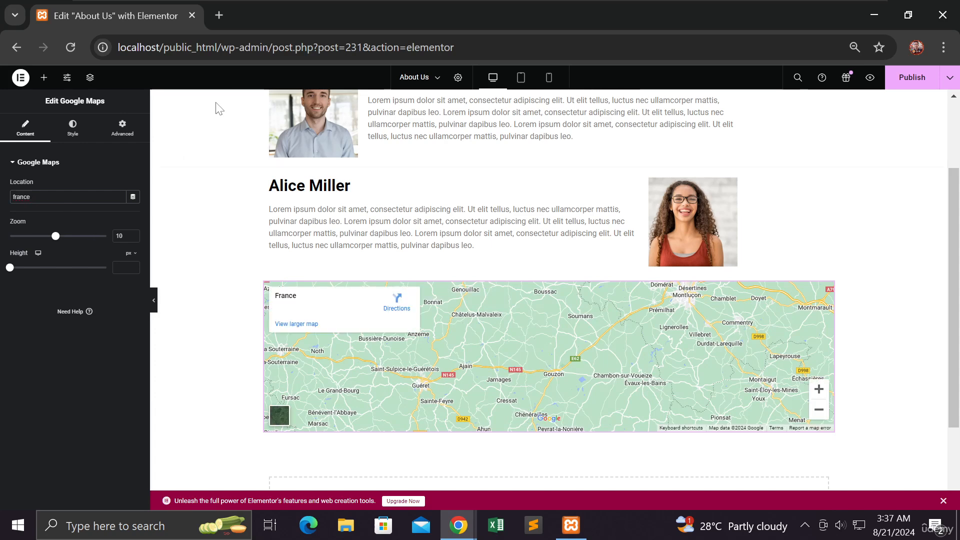
- Search Google for "italy river city" in a new browser tab and look through the results for a map location
{"action": "left_click", "coordinate": [219, 19]}
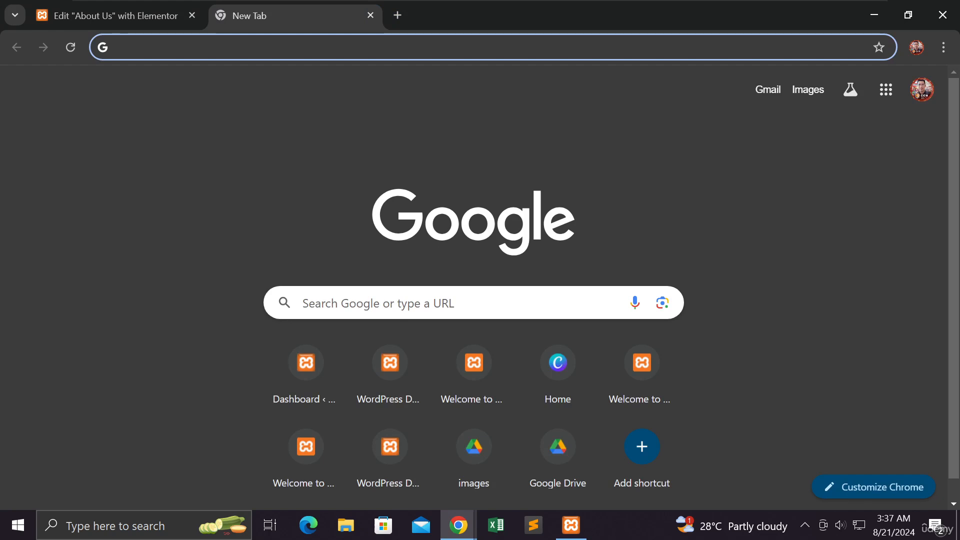
{"action": "type", "text": "italy"}
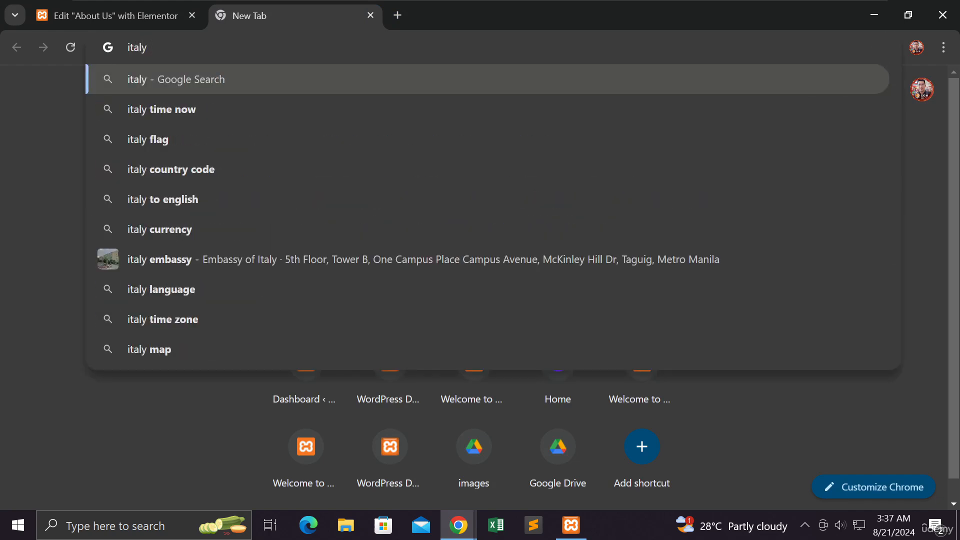
{"action": "type", "text": " river"}
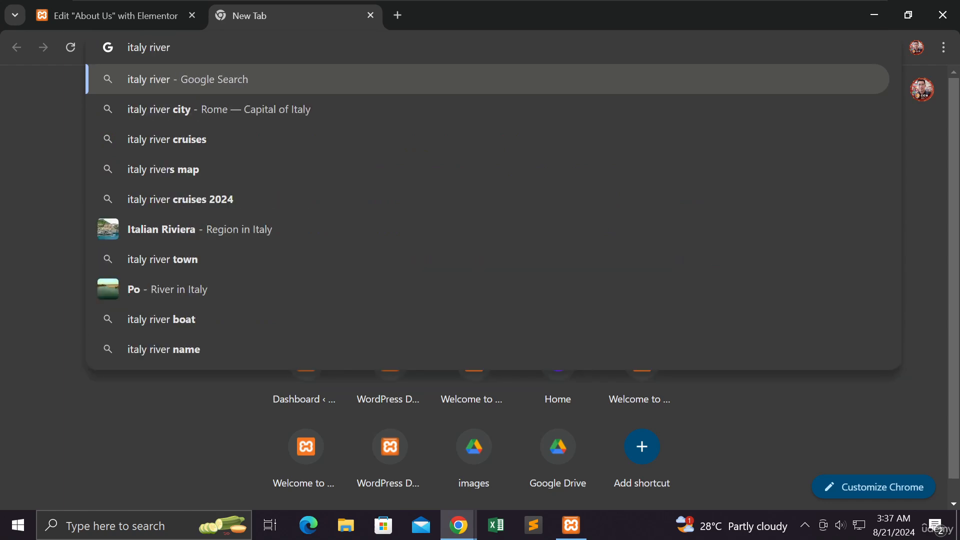
{"action": "key", "text": "Down"}
{"action": "key", "text": "Return"}
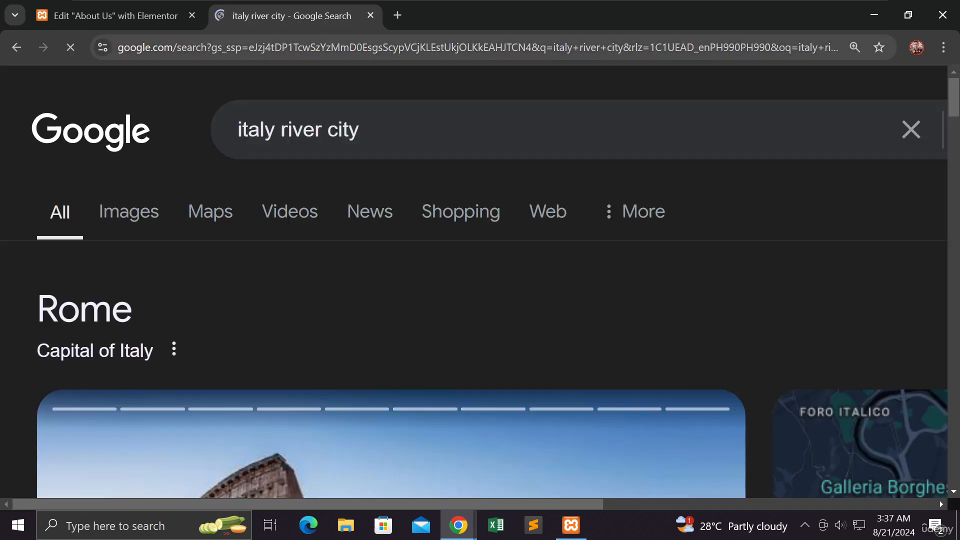
{"action": "scroll", "coordinate": [125, 229], "scroll_direction": "down", "scroll_amount": 5}
{"action": "scroll", "coordinate": [125, 229], "scroll_direction": "down", "scroll_amount": 6}
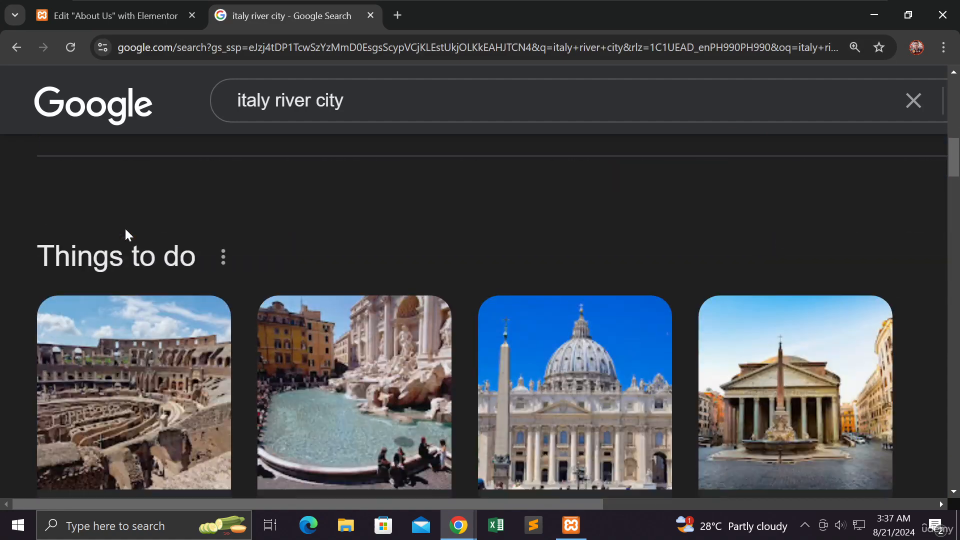
{"action": "scroll", "coordinate": [126, 233], "scroll_direction": "down", "scroll_amount": 9}
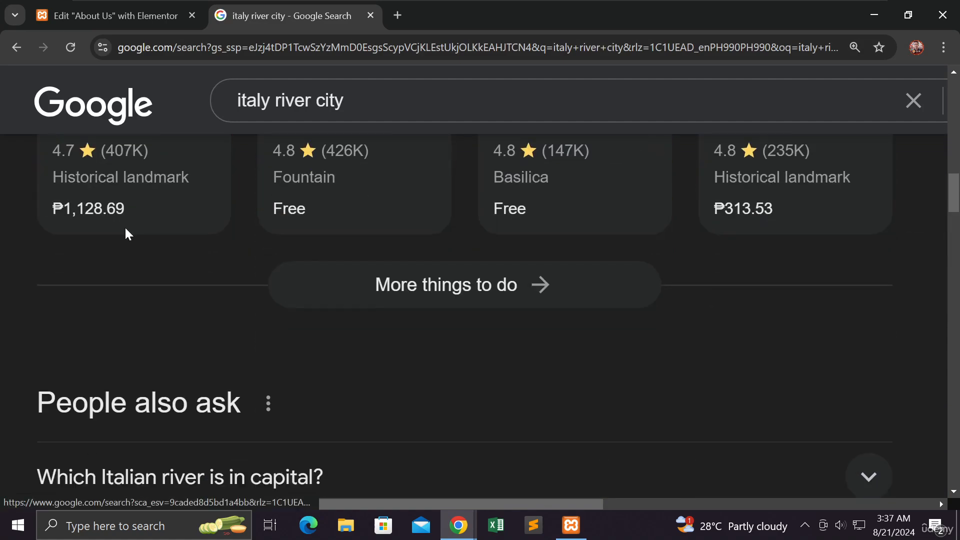
{"action": "scroll", "coordinate": [127, 234], "scroll_direction": "up", "scroll_amount": 15}
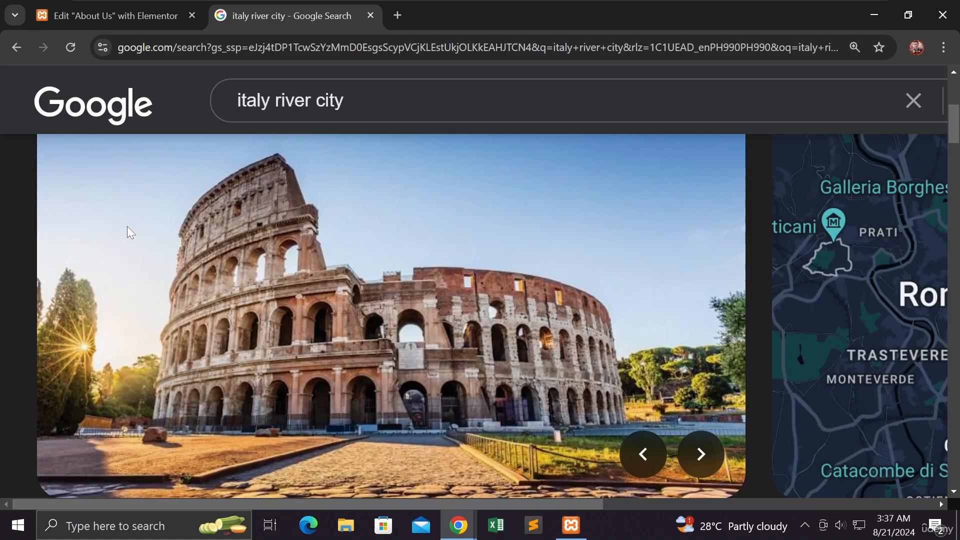
{"action": "scroll", "coordinate": [127, 226], "scroll_direction": "up", "scroll_amount": 3}
{"action": "scroll", "coordinate": [250, 181], "scroll_direction": "up", "scroll_amount": 2}
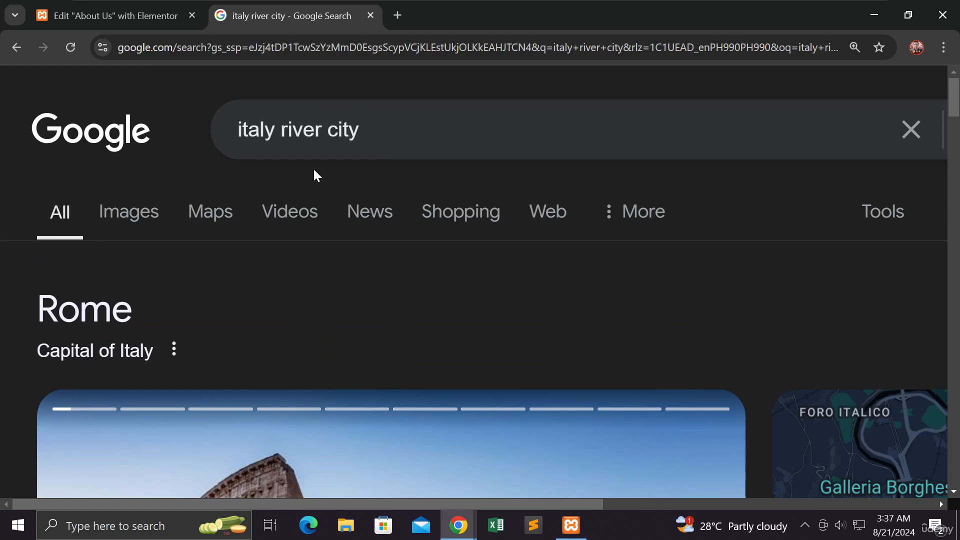
- Replace the Google query with "bahamas" and show the result in Google Maps
{"action": "key", "text": "shift+Left"}
{"action": "key", "text": "shift+Left"}
{"action": "key", "text": "shift+Left"}
{"action": "key", "text": "shift+Left"}
{"action": "key", "text": "shift+Left"}
{"action": "key", "text": "shift+Left"}
{"action": "key", "text": "shift+Left"}
{"action": "key", "text": "shift+Left"}
{"action": "key", "text": "shift+Left"}
{"action": "key", "text": "shift+Left"}
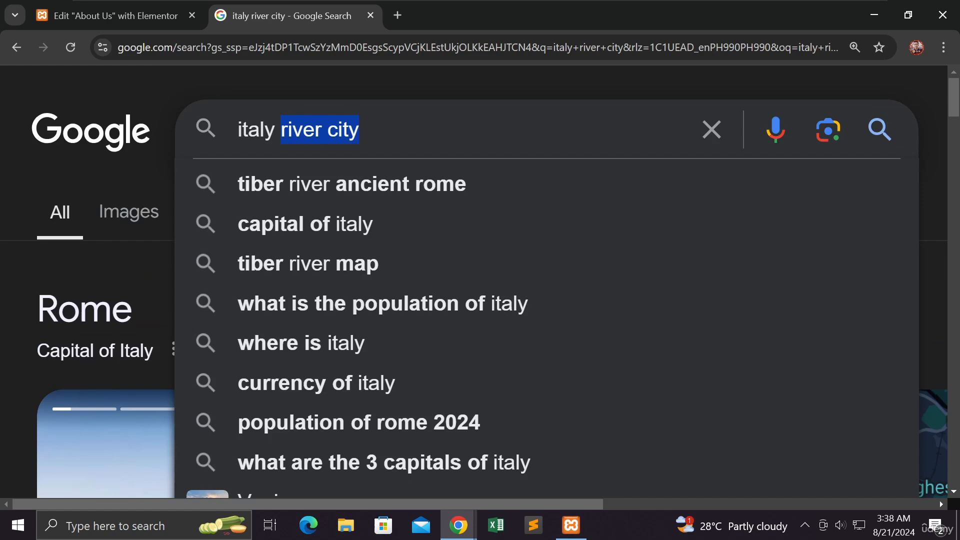
{"action": "key", "text": "BackSpace"}
{"action": "key", "text": "BackSpace"}
{"action": "key", "text": "BackSpace"}
{"action": "key", "text": "BackSpace"}
{"action": "key", "text": "BackSpace"}
{"action": "key", "text": "BackSpace"}
{"action": "key", "text": "BackSpace"}
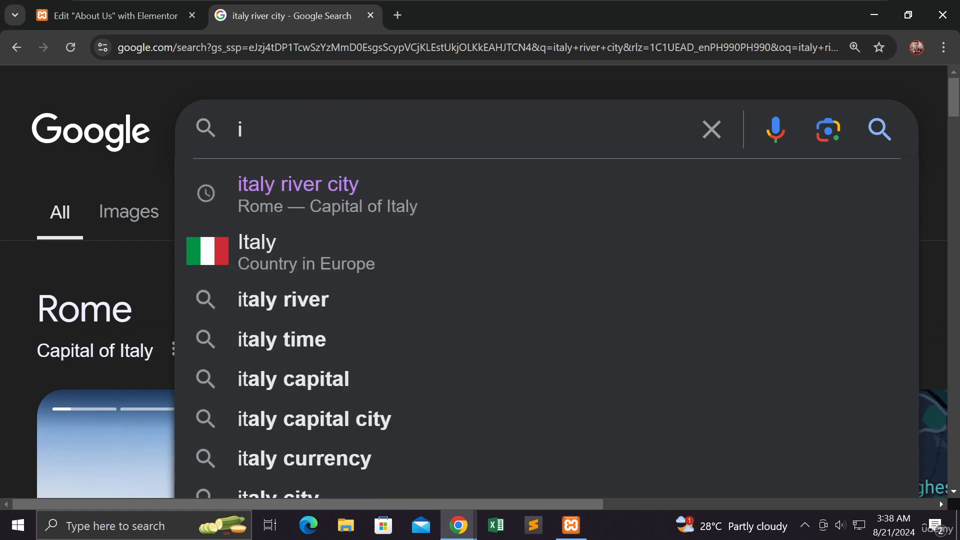
{"action": "type", "text": "bahamas"}
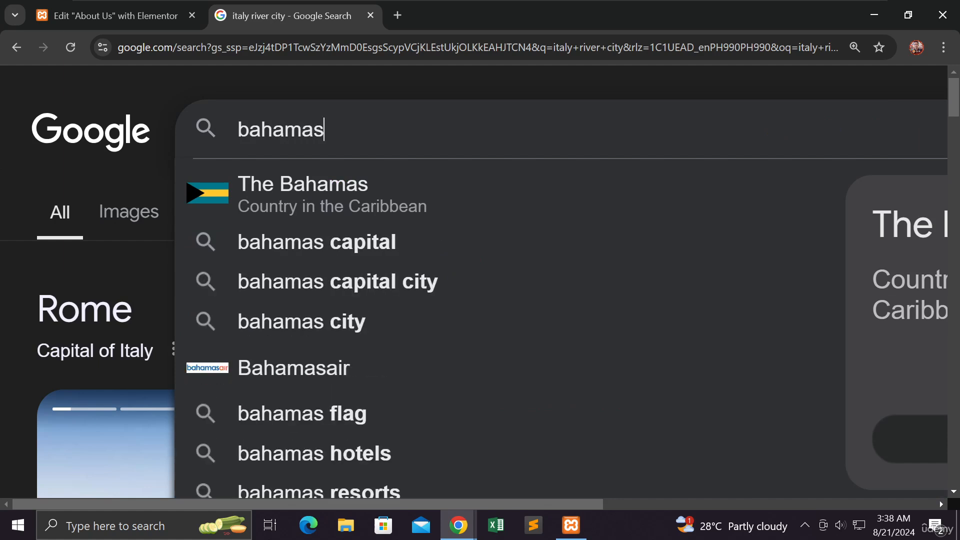
{"action": "key", "text": "Return"}
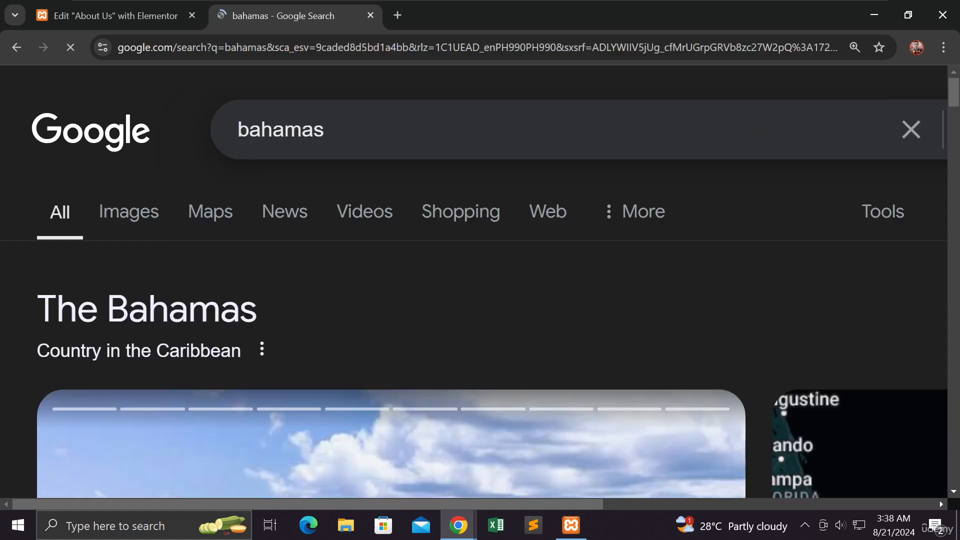
{"action": "left_click", "coordinate": [217, 212]}
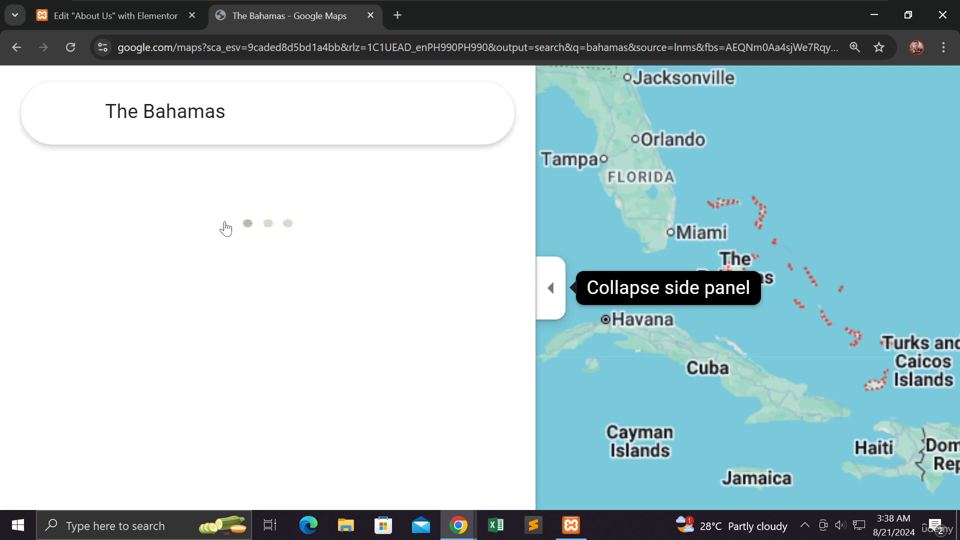
- Collapse the place details and examine the Bahamas map up close around Andros Town and Coakley Town for a specific place
{"action": "left_click", "coordinate": [557, 314]}
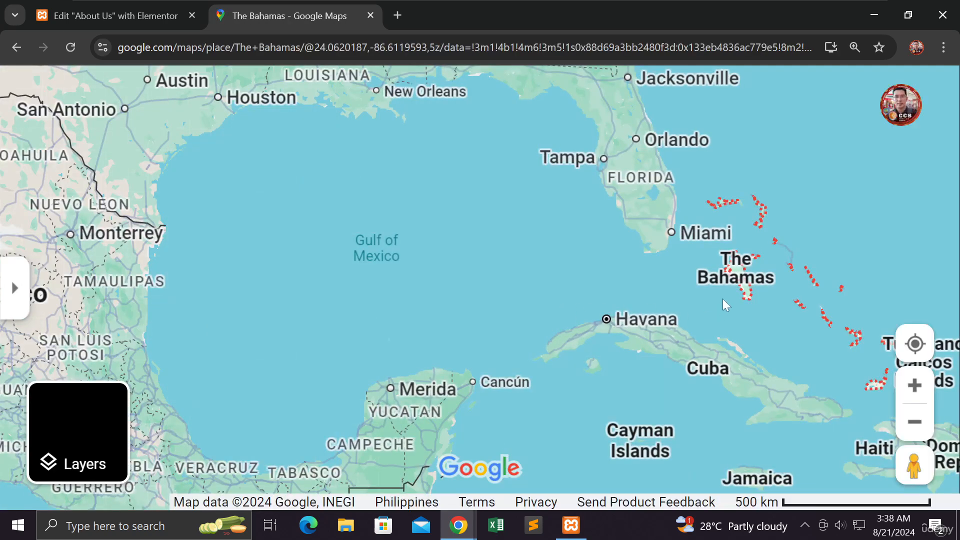
{"action": "scroll", "coordinate": [723, 300], "scroll_direction": "up", "scroll_amount": 4}
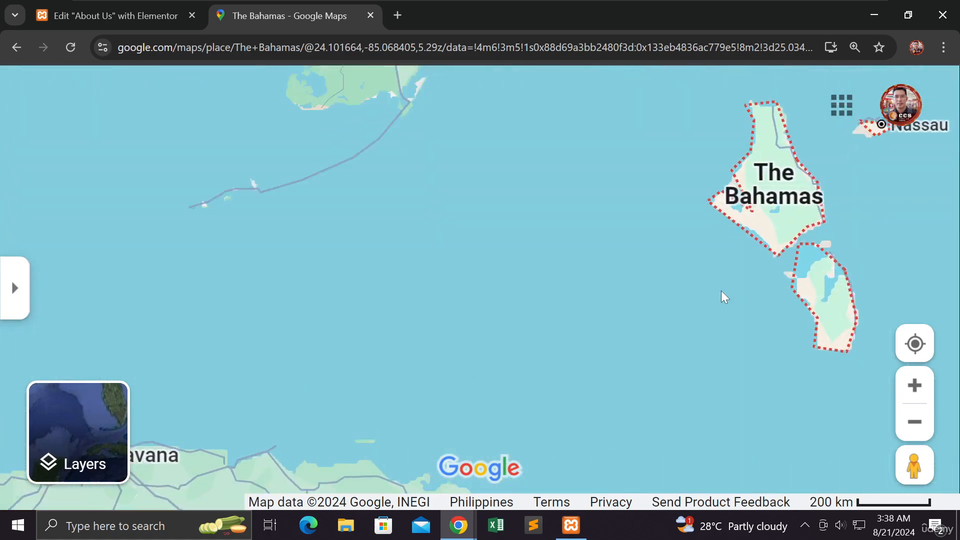
{"action": "scroll", "coordinate": [722, 291], "scroll_direction": "up", "scroll_amount": 2}
{"action": "left_click_drag", "start_coordinate": [722, 285], "coordinate": [510, 373]}
{"action": "scroll", "coordinate": [545, 336], "scroll_direction": "up", "scroll_amount": 2}
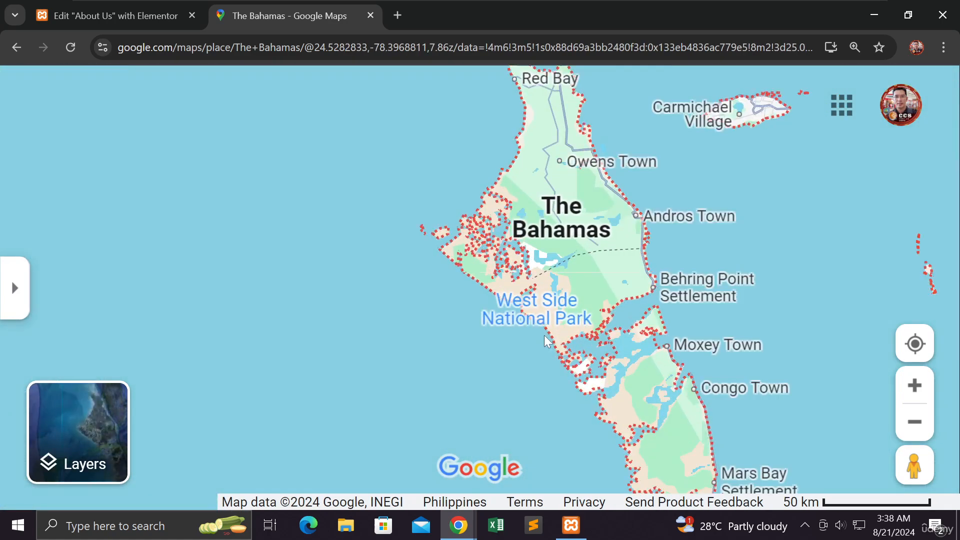
{"action": "scroll", "coordinate": [546, 338], "scroll_direction": "up", "scroll_amount": 4}
{"action": "mouse_move", "coordinate": [550, 246]}
{"action": "left_click_drag", "start_coordinate": [550, 246], "coordinate": [525, 437]}
{"action": "left_click_drag", "start_coordinate": [583, 363], "coordinate": [543, 385]}
{"action": "left_click_drag", "start_coordinate": [495, 239], "coordinate": [563, 393]}
{"action": "left_click_drag", "start_coordinate": [483, 265], "coordinate": [356, 379]}
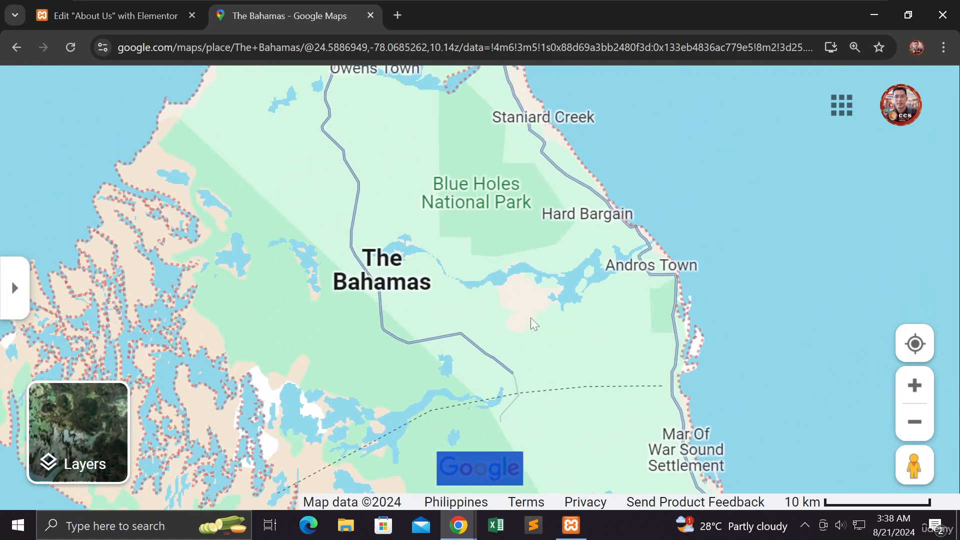
{"action": "scroll", "coordinate": [531, 322], "scroll_direction": "down", "scroll_amount": 3}
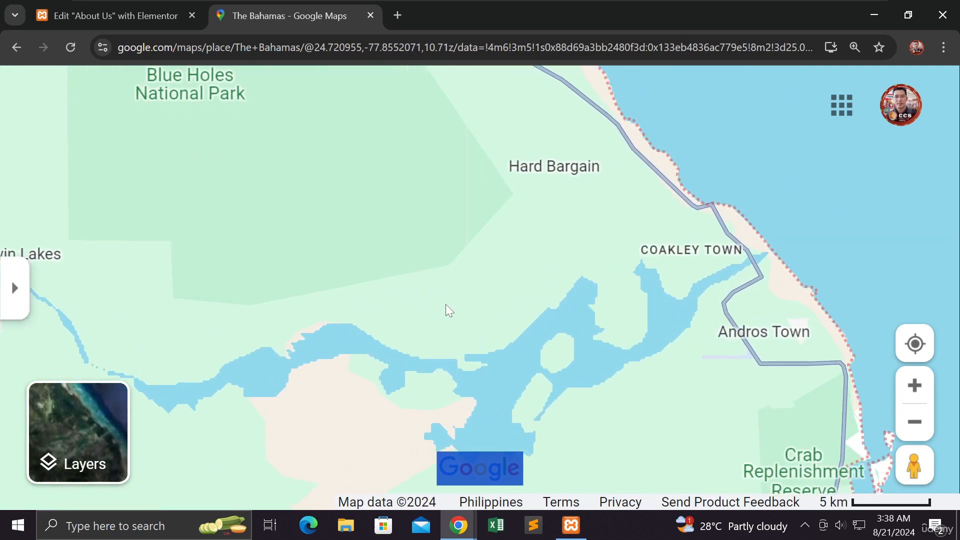
{"action": "scroll", "coordinate": [449, 310], "scroll_direction": "down", "scroll_amount": 8}
{"action": "left_click_drag", "start_coordinate": [552, 245], "coordinate": [360, 317]}
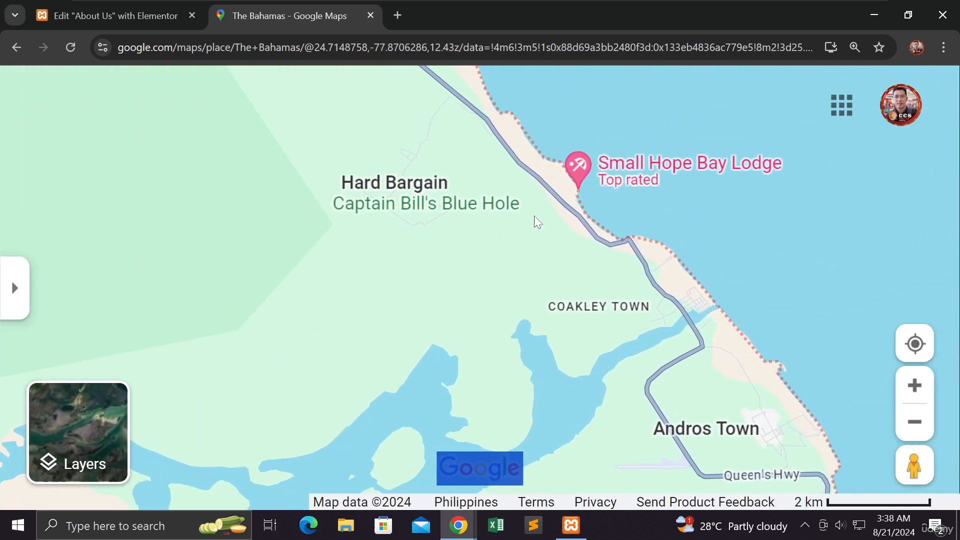
- Open the Small Hope Bay Lodge listing on the map and look through its details
{"action": "left_click", "coordinate": [582, 173]}
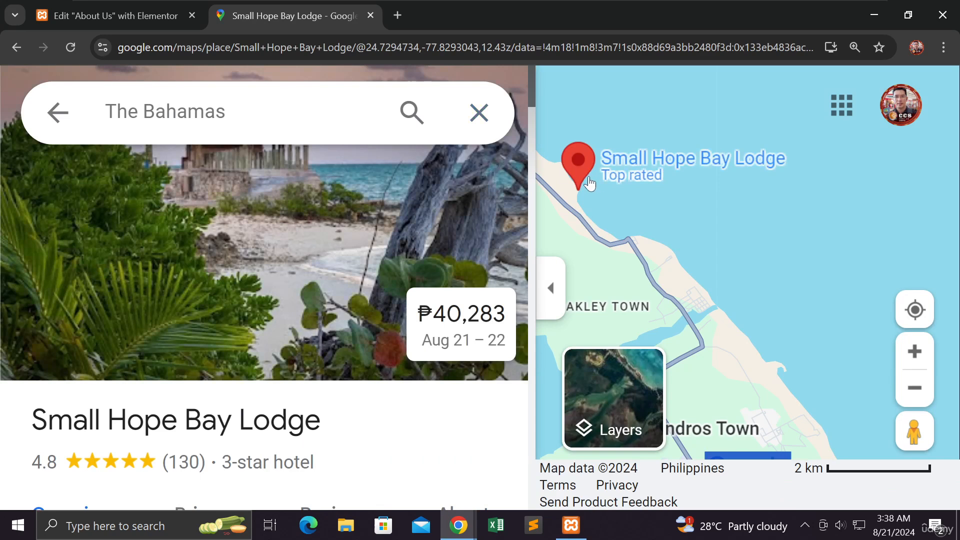
{"action": "mouse_move", "coordinate": [588, 175]}
{"action": "scroll", "coordinate": [125, 340], "scroll_direction": "down", "scroll_amount": 3}
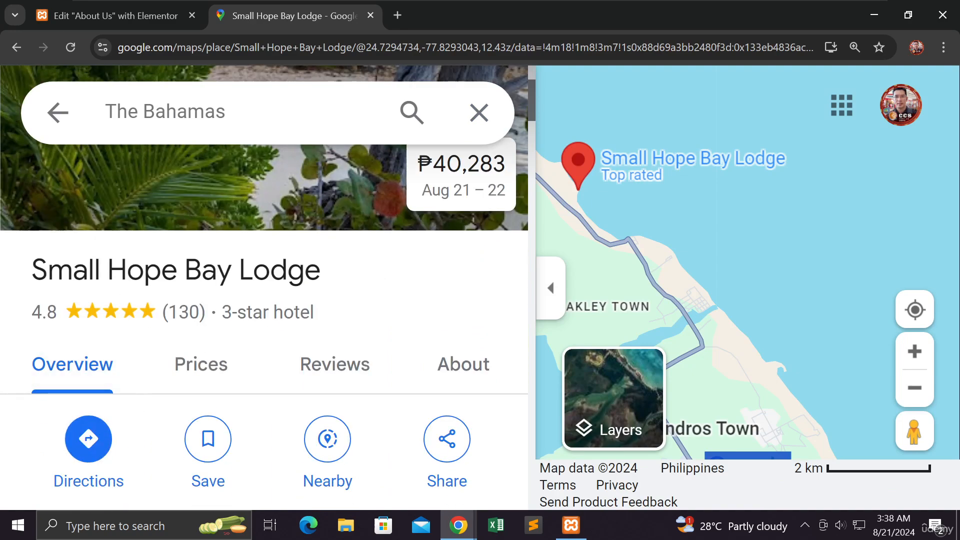
{"action": "scroll", "coordinate": [268, 285], "scroll_direction": "down", "scroll_amount": 3}
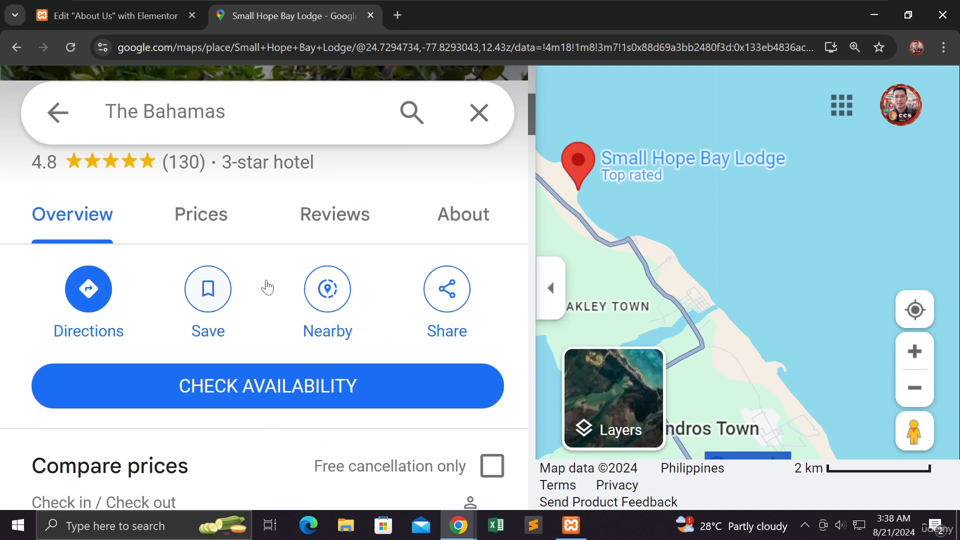
{"action": "scroll", "coordinate": [268, 285], "scroll_direction": "down", "scroll_amount": 3}
{"action": "scroll", "coordinate": [269, 284], "scroll_direction": "down", "scroll_amount": 3}
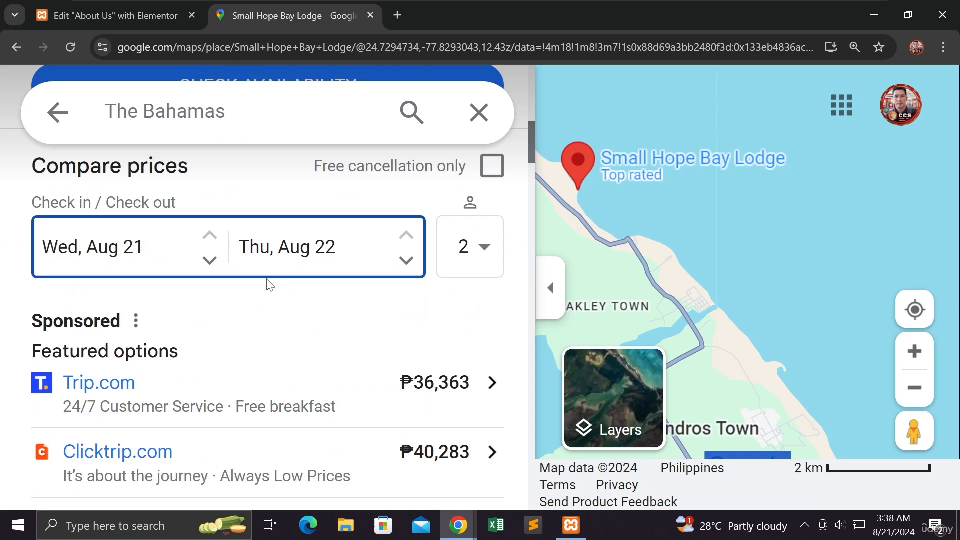
{"action": "scroll", "coordinate": [270, 286], "scroll_direction": "down", "scroll_amount": 3}
{"action": "scroll", "coordinate": [268, 286], "scroll_direction": "up", "scroll_amount": 15}
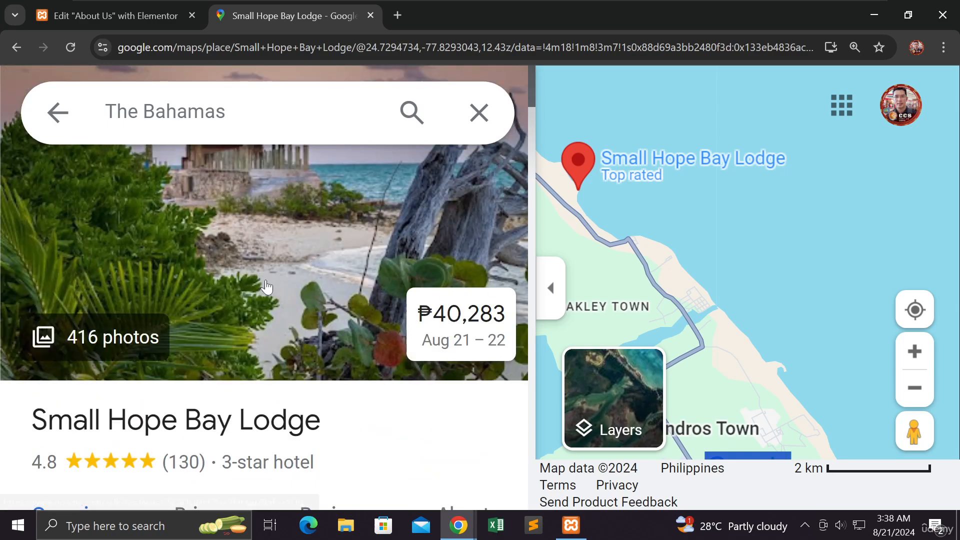
- Return to the Elementor editor and set the Google Maps widget's location to "small hope bay lodge bahamas"
{"action": "left_click", "coordinate": [154, 23]}
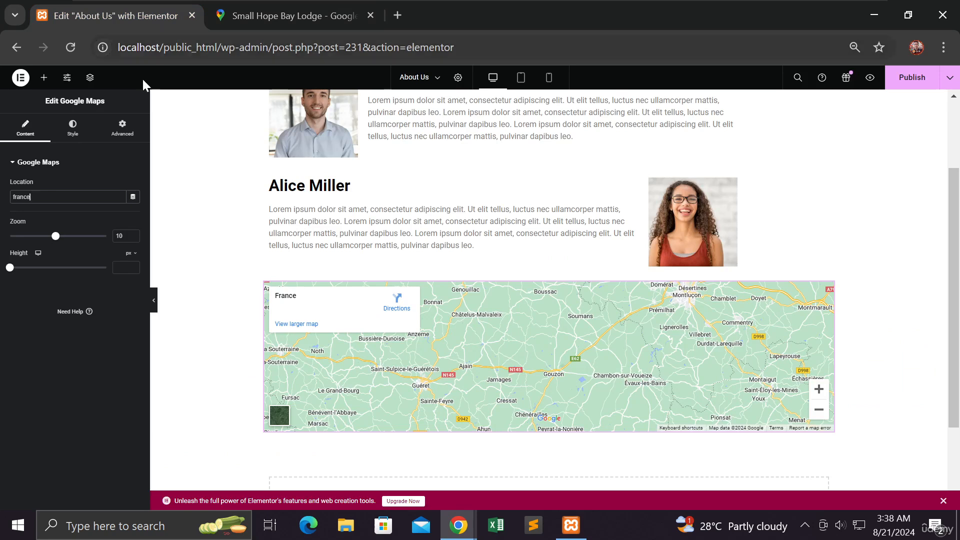
{"action": "left_click_drag", "start_coordinate": [35, 197], "coordinate": [3, 200]}
{"action": "type", "text": "s"}
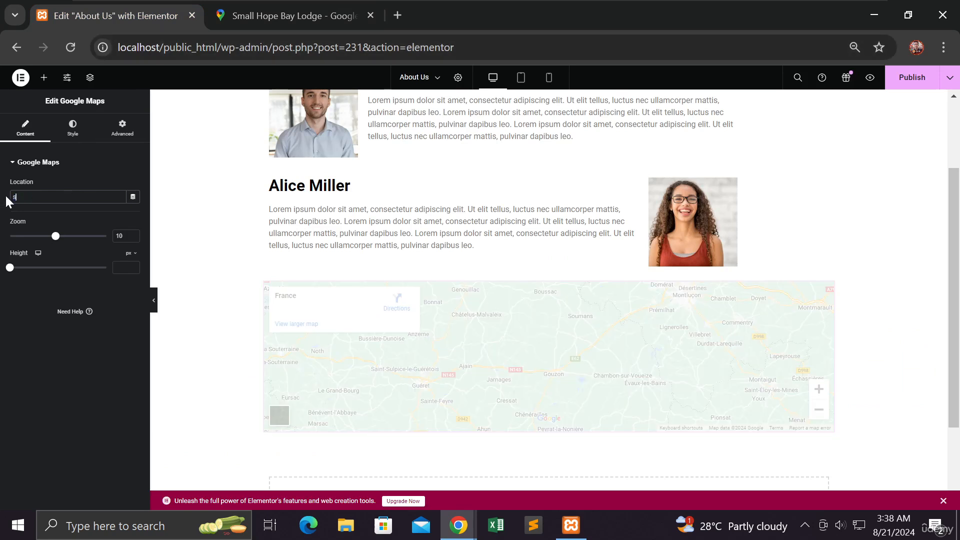
{"action": "type", "text": "mall hope b"}
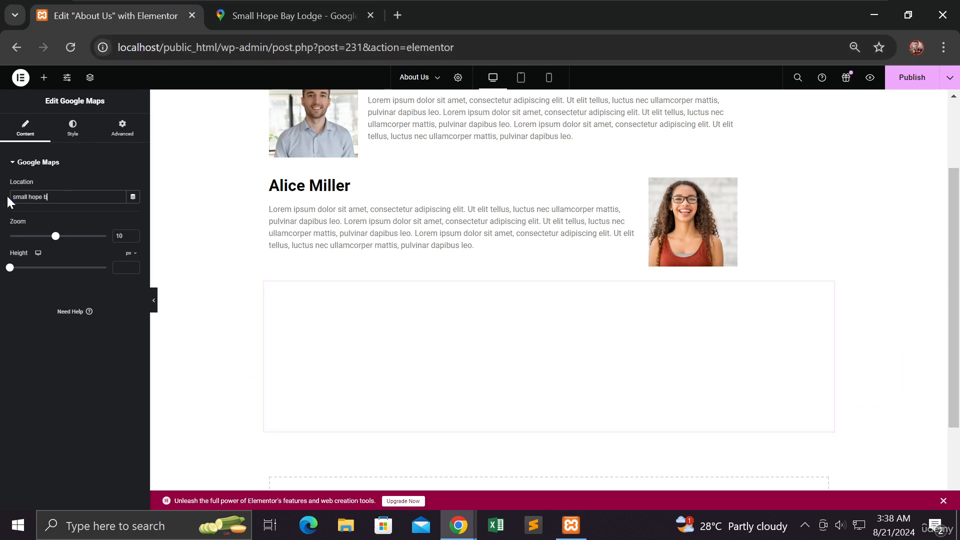
{"action": "type", "text": "ay lod"}
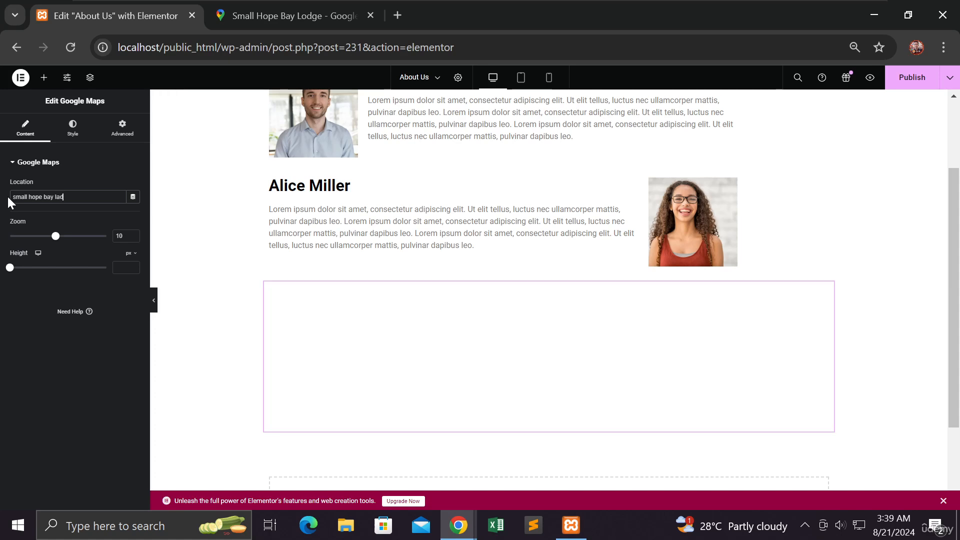
{"action": "type", "text": "ge bahamas"}
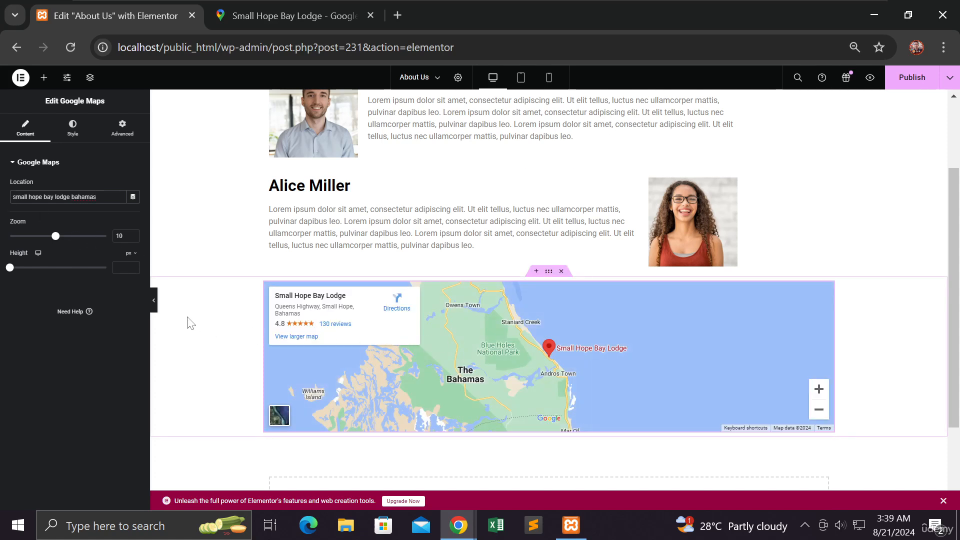
- Set the Google Maps widget's zoom to 14 and its height to 351 px, and check the map section on the page
{"action": "left_click", "coordinate": [62, 237]}
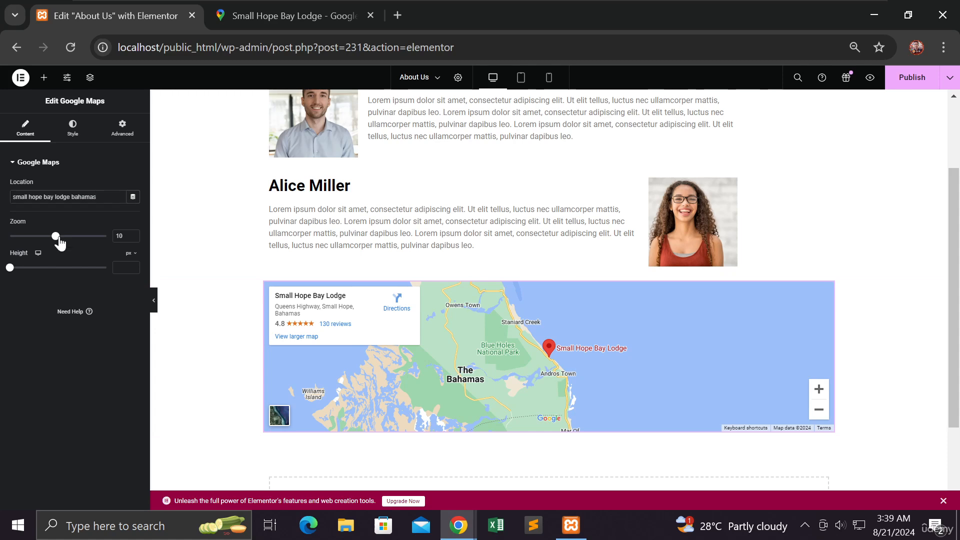
{"action": "left_click_drag", "start_coordinate": [67, 240], "coordinate": [90, 244]}
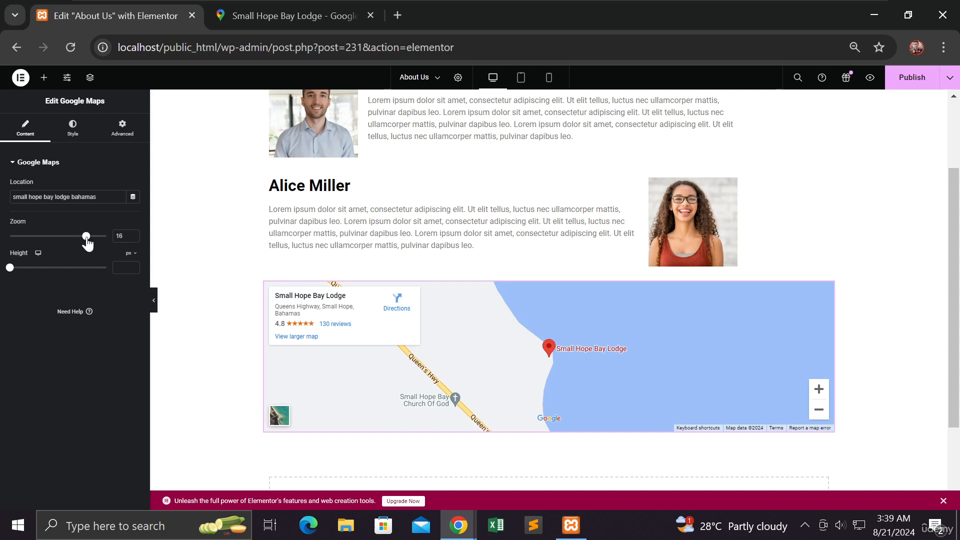
{"action": "left_click_drag", "start_coordinate": [87, 242], "coordinate": [77, 240]}
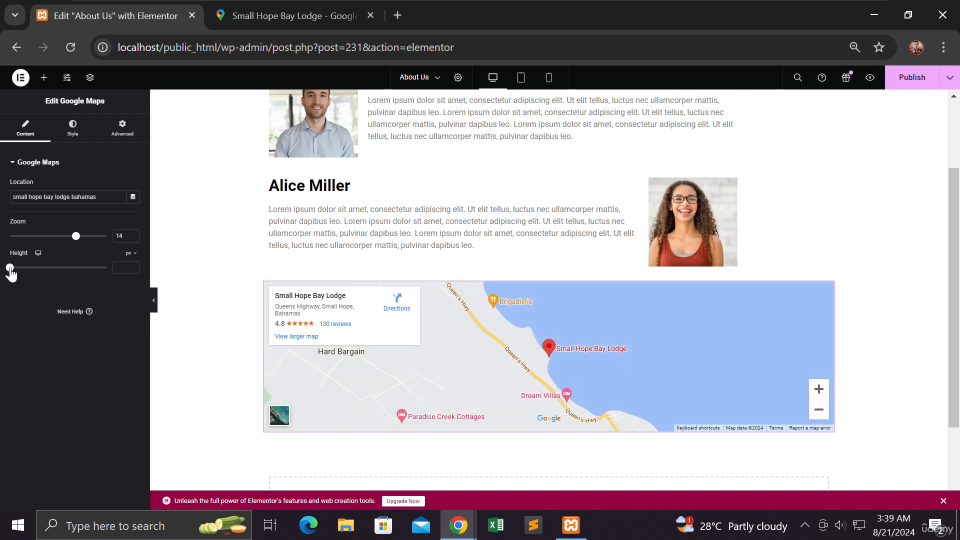
{"action": "left_click_drag", "start_coordinate": [10, 270], "coordinate": [33, 278]}
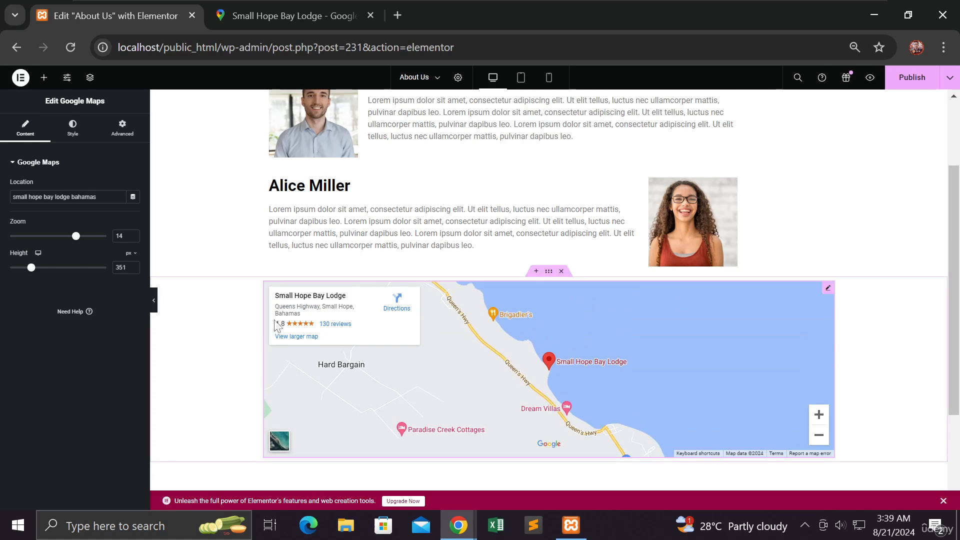
{"action": "scroll", "coordinate": [248, 324], "scroll_direction": "down", "scroll_amount": 3}
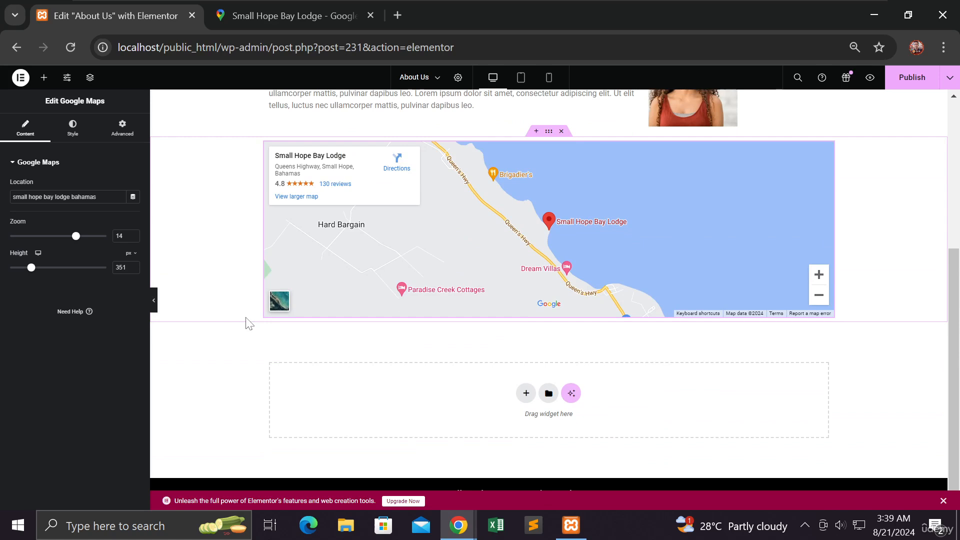
{"action": "scroll", "coordinate": [246, 324], "scroll_direction": "up", "scroll_amount": 2}
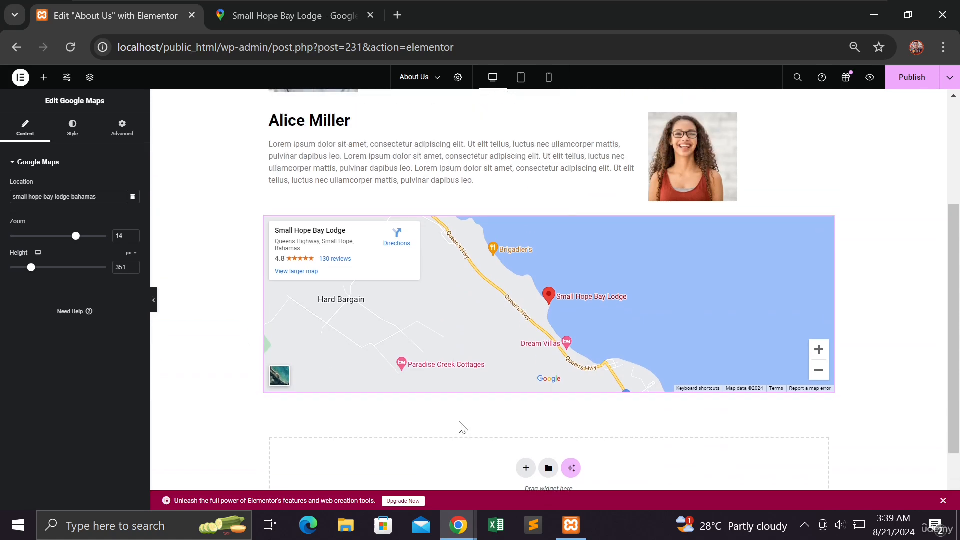
- Add a Text Editor widget below the map and replace its placeholder text with "Address: Small Hope Bay Lodge, Bahamas."
{"action": "left_click", "coordinate": [44, 77]}
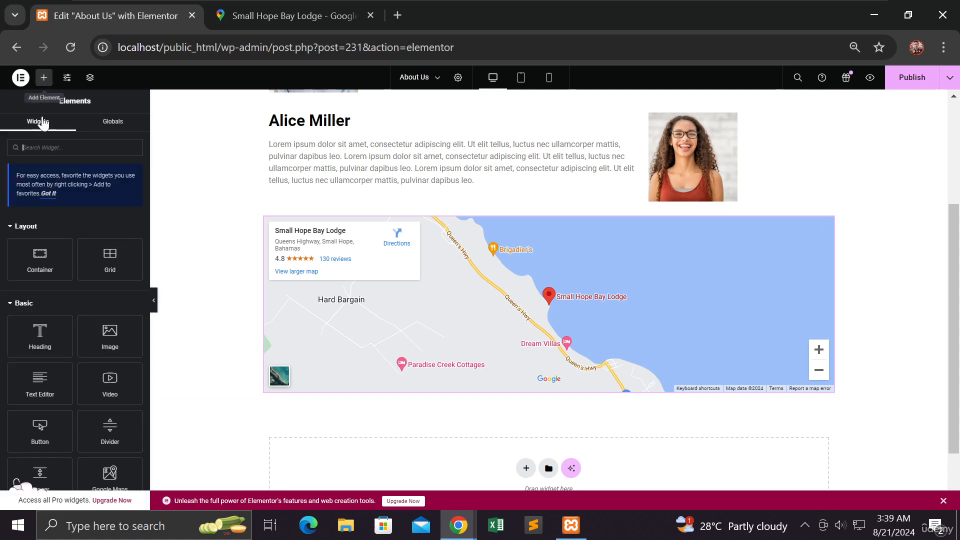
{"action": "left_click_drag", "start_coordinate": [47, 380], "coordinate": [337, 386]}
{"action": "left_click_drag", "start_coordinate": [117, 288], "coordinate": [16, 249]}
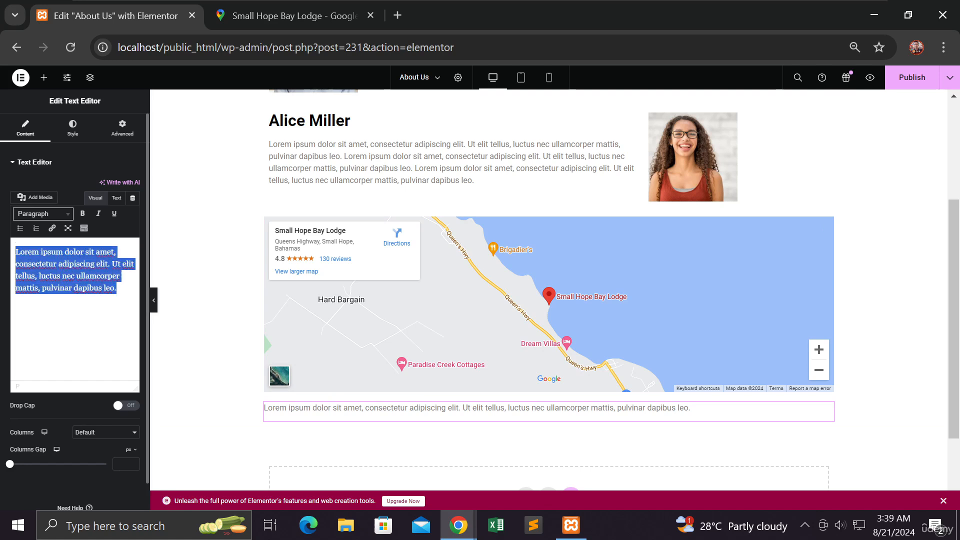
{"action": "type", "text": "A"}
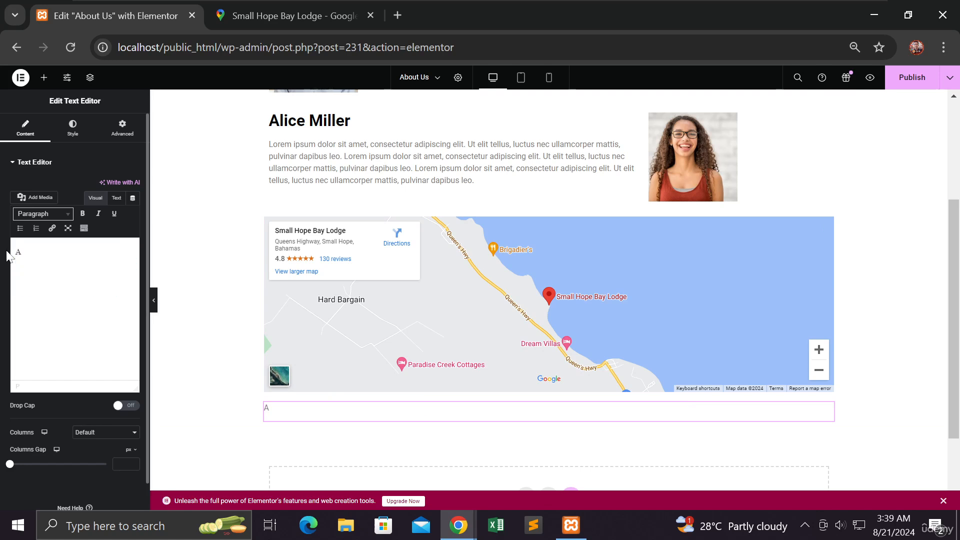
{"action": "type", "text": "ddress: Small Hope Bay Lodge,"}
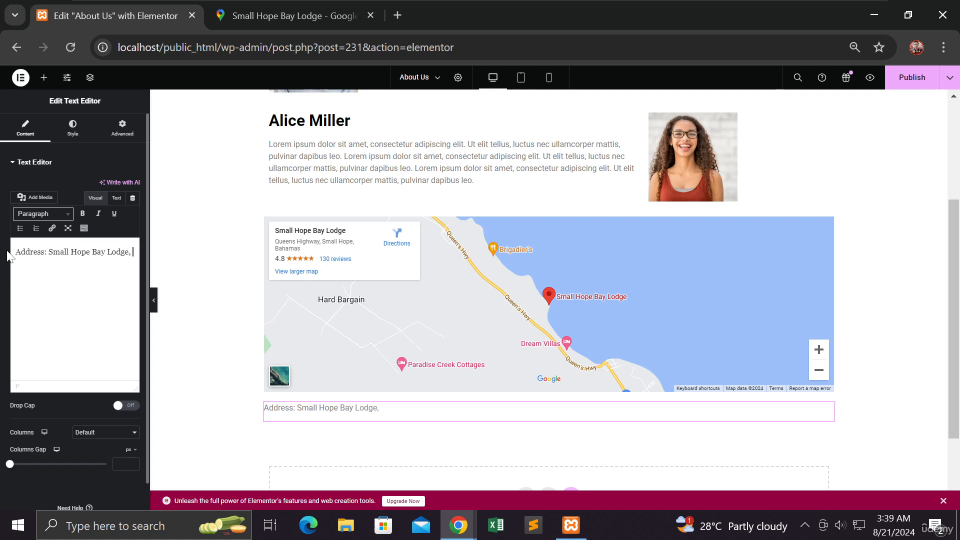
{"action": "type", "text": "Bahamas."}
- Switch to the Google Maps tab, search for "nike office" and open the Nike New York Headquarters listing
{"action": "left_click", "coordinate": [305, 15]}
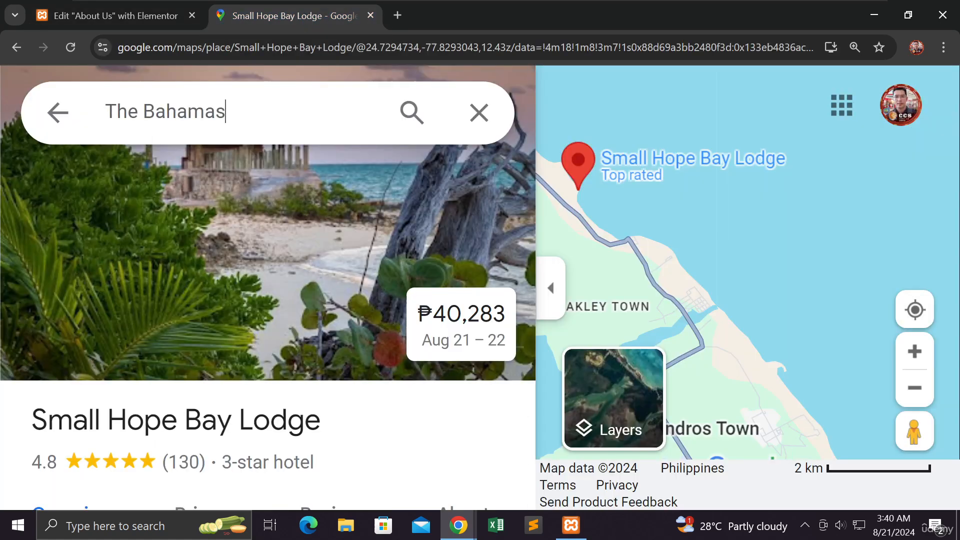
{"action": "left_click", "coordinate": [92, 115]}
{"action": "type", "text": "nike"}
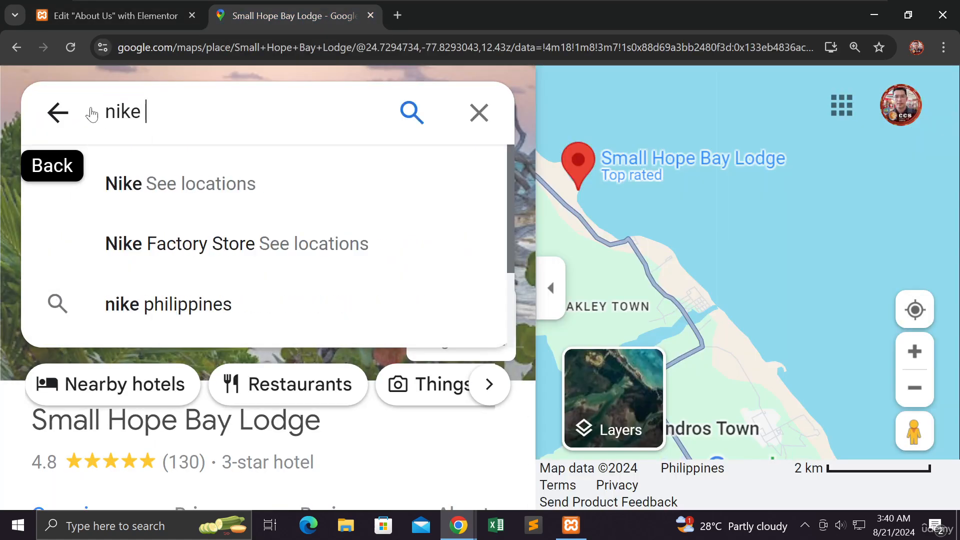
{"action": "type", "text": " op"}
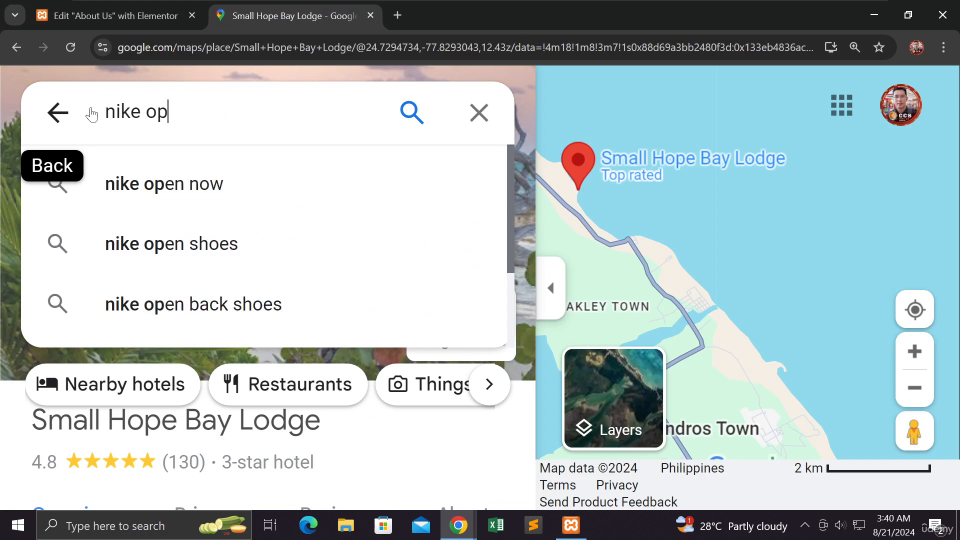
{"action": "key", "text": "BackSpace"}
{"action": "type", "text": "ffice"}
{"action": "key", "text": "Return"}
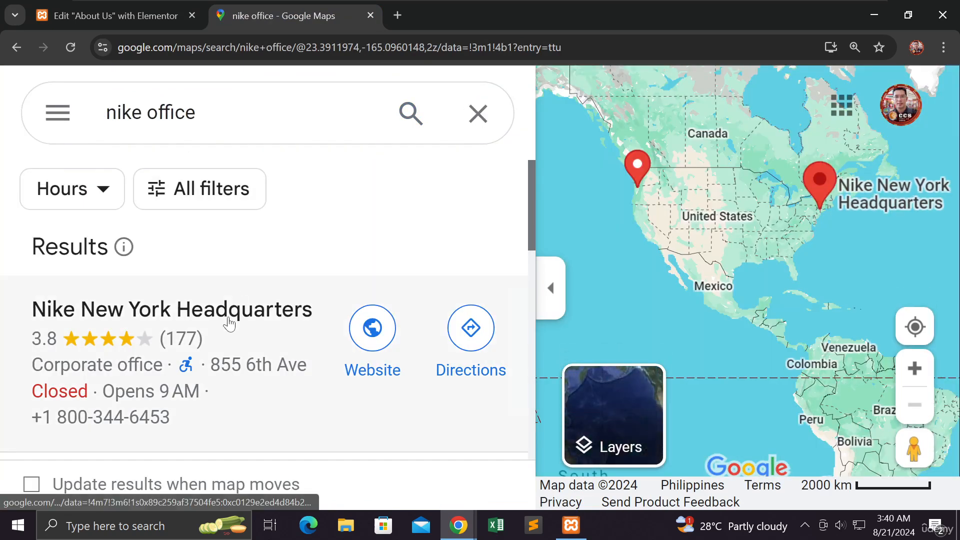
{"action": "left_click", "coordinate": [230, 322]}
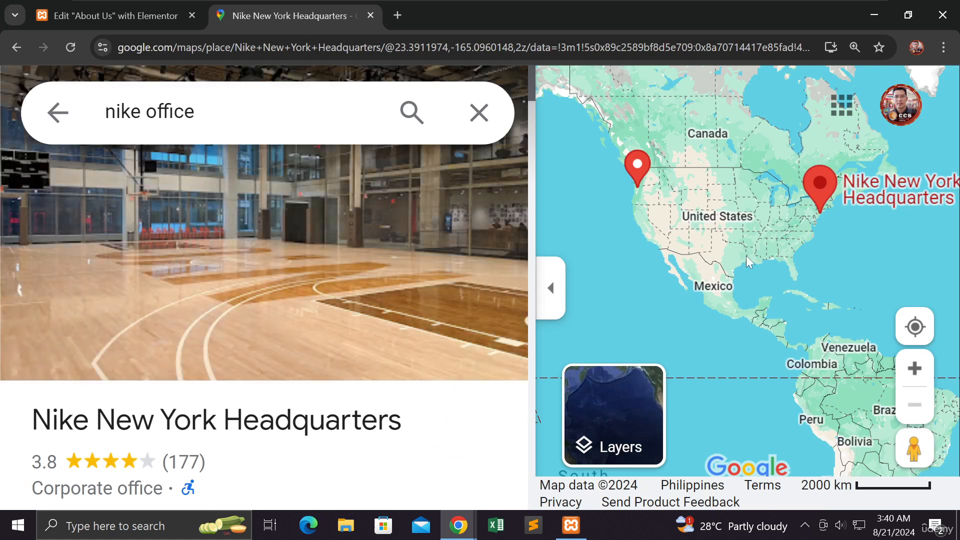
{"action": "mouse_move", "coordinate": [408, 349]}
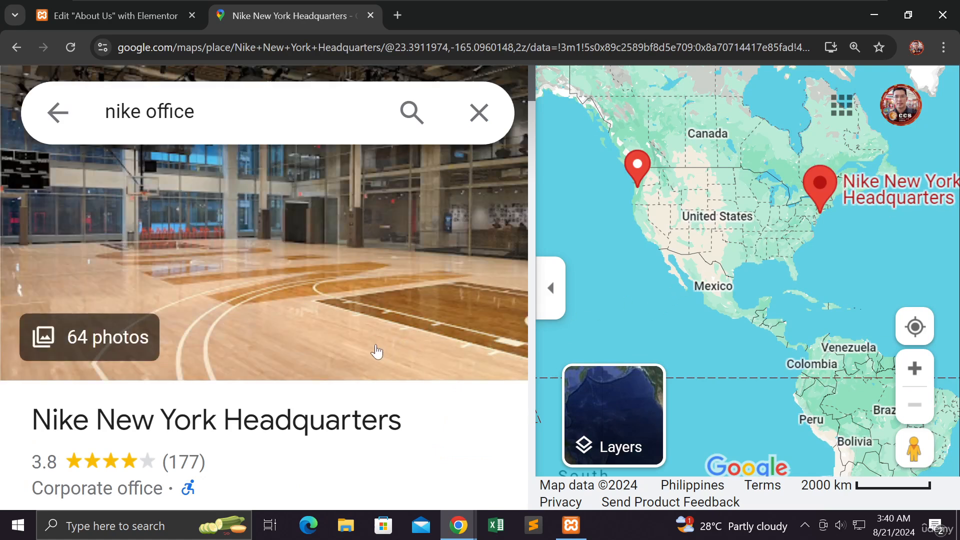
- Return to the Elementor editor and set the Google Maps widget's location to "nike new york headquarters"
{"action": "left_click", "coordinate": [125, 17]}
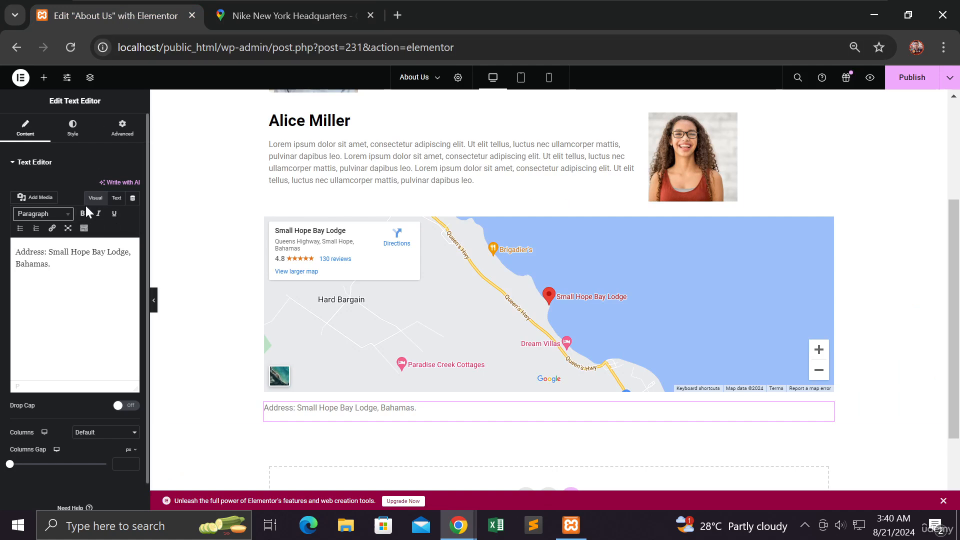
{"action": "left_click", "coordinate": [471, 273]}
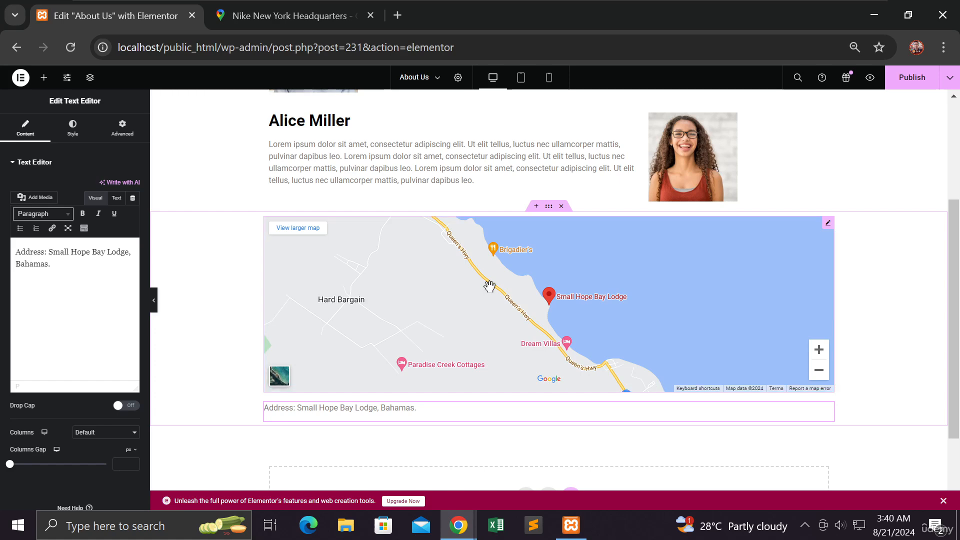
{"action": "left_click", "coordinate": [825, 226]}
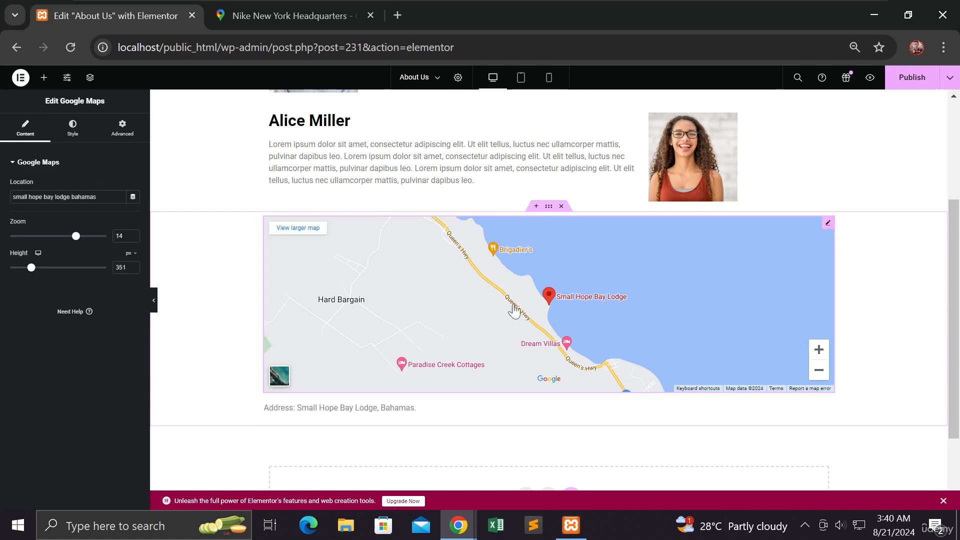
{"action": "left_click_drag", "start_coordinate": [96, 197], "coordinate": [2, 197]}
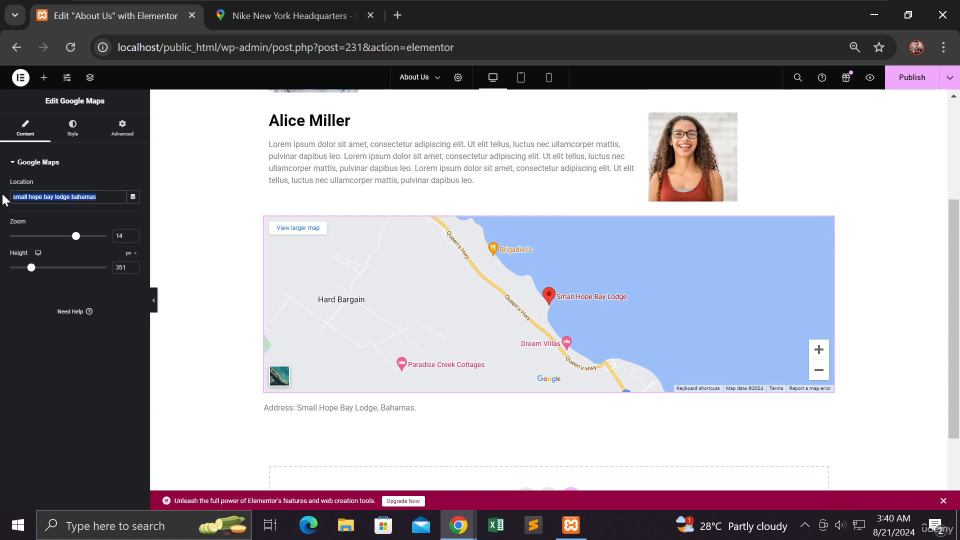
{"action": "type", "text": "nike "}
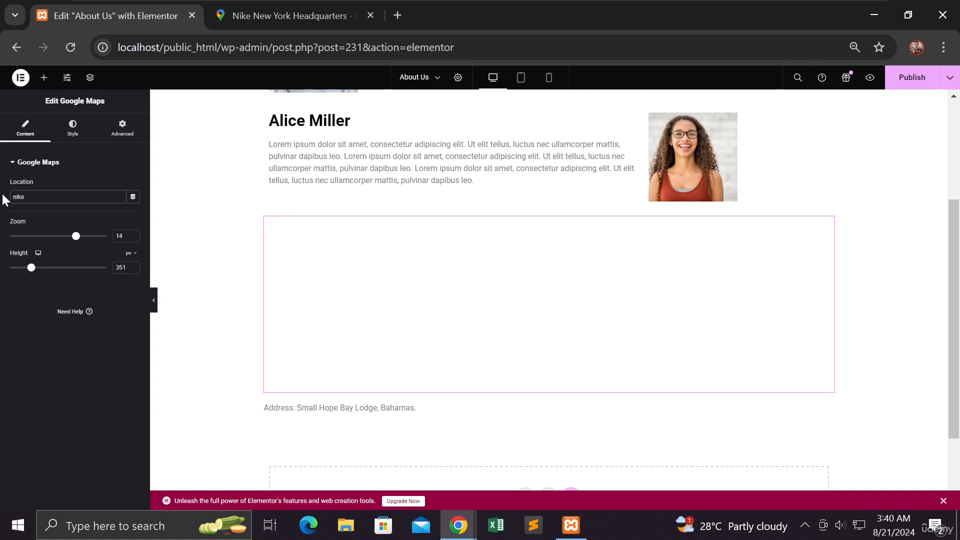
{"action": "type", "text": "ne"}
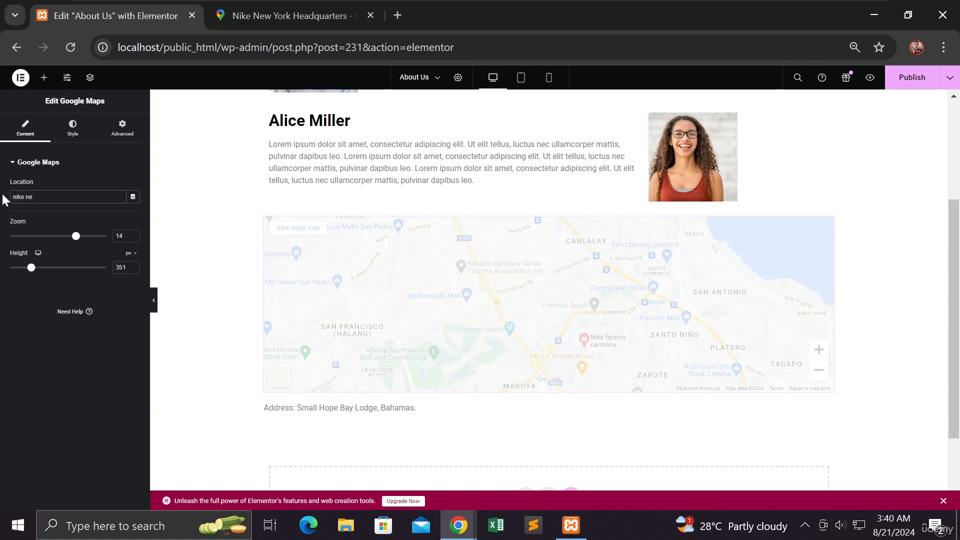
{"action": "type", "text": "w york"}
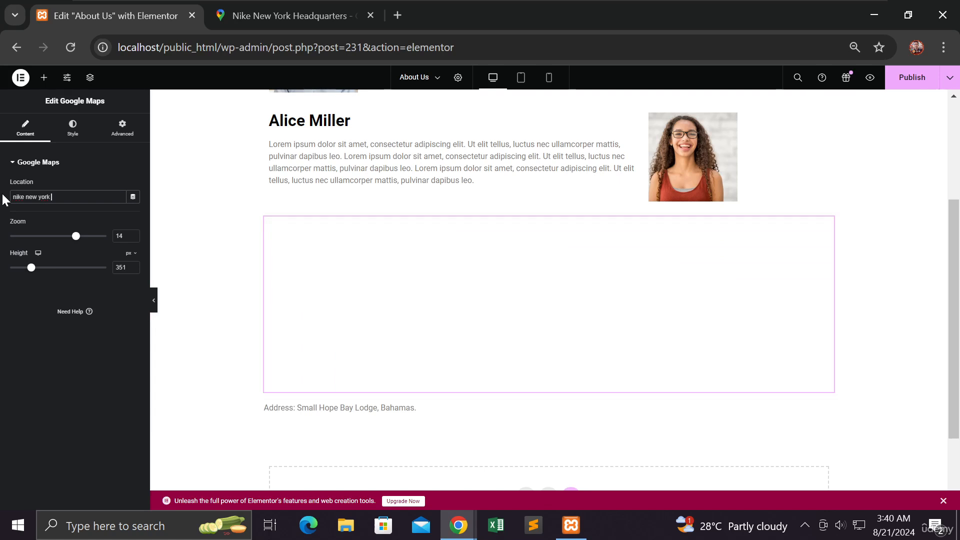
{"action": "type", "text": " head"}
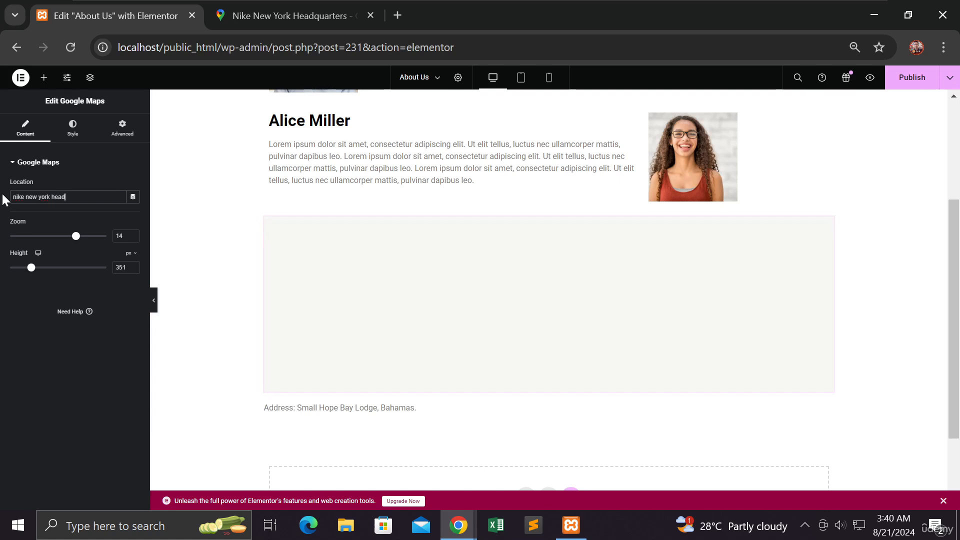
{"action": "type", "text": "quart"}
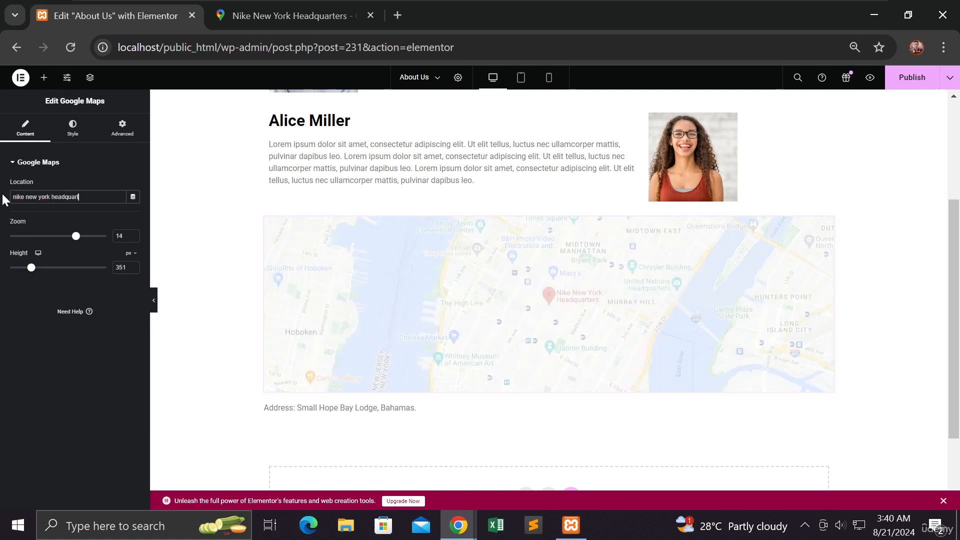
{"action": "type", "text": "ers"}
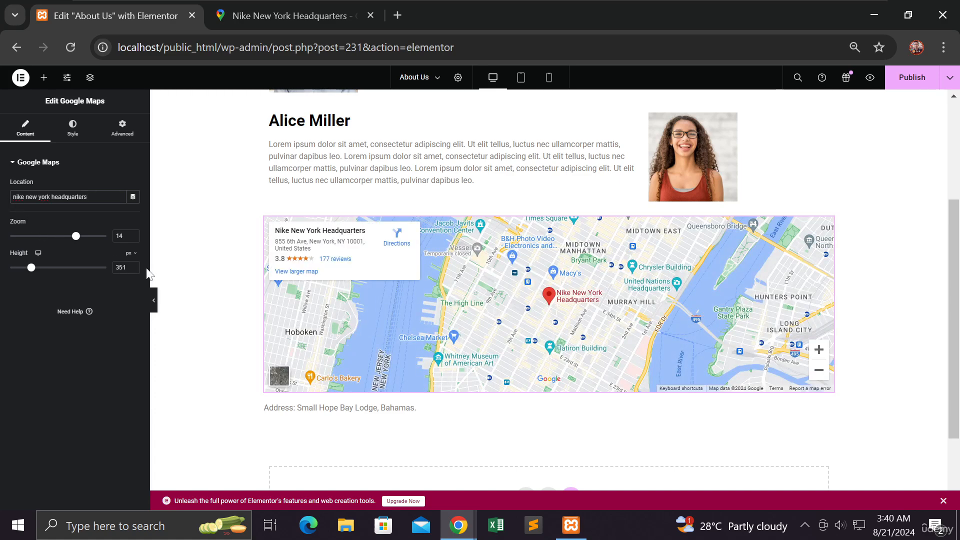
- Set the Google Maps widget's zoom to 16 and its height to 373 px, and publish the page
{"action": "left_click_drag", "start_coordinate": [76, 236], "coordinate": [86, 237]}
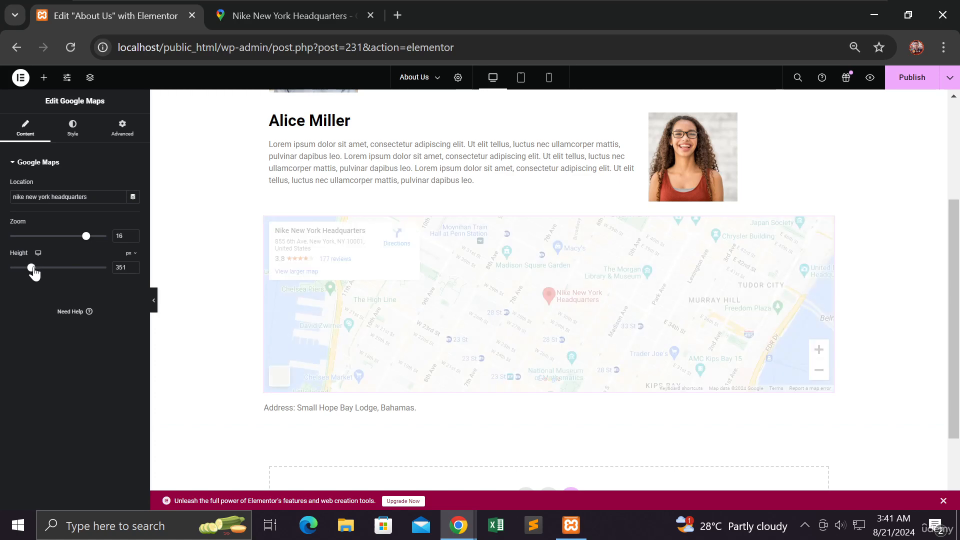
{"action": "left_click_drag", "start_coordinate": [34, 272], "coordinate": [36, 274]}
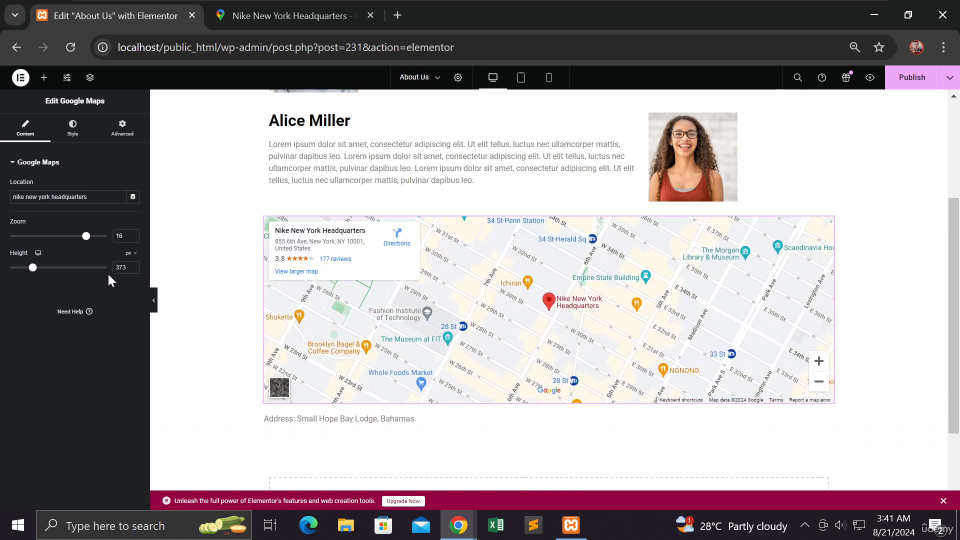
{"action": "left_click", "coordinate": [905, 83]}
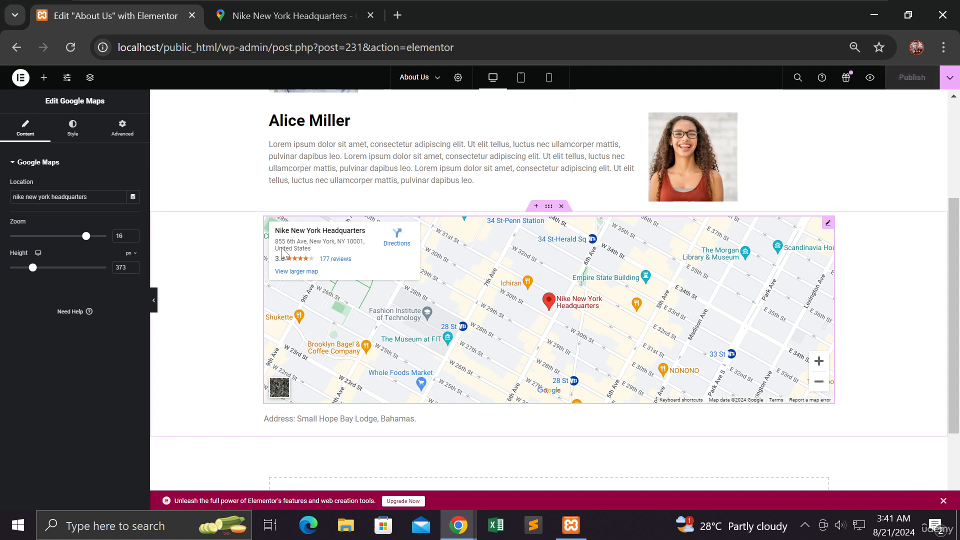
- Replace the lodge name and country in the address text below the map with "Nike New York Headquarters"
{"action": "left_click", "coordinate": [429, 420]}
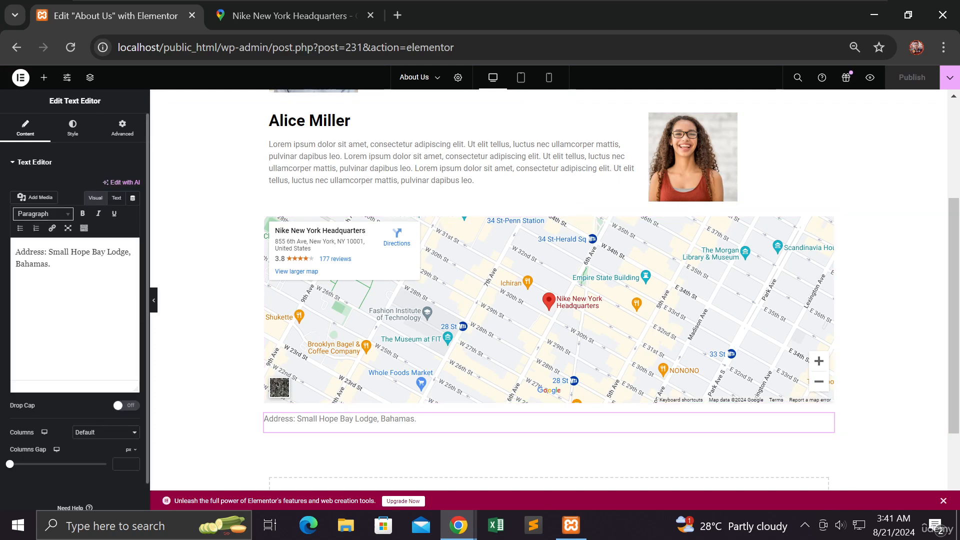
{"action": "left_click_drag", "start_coordinate": [48, 251], "coordinate": [51, 265]}
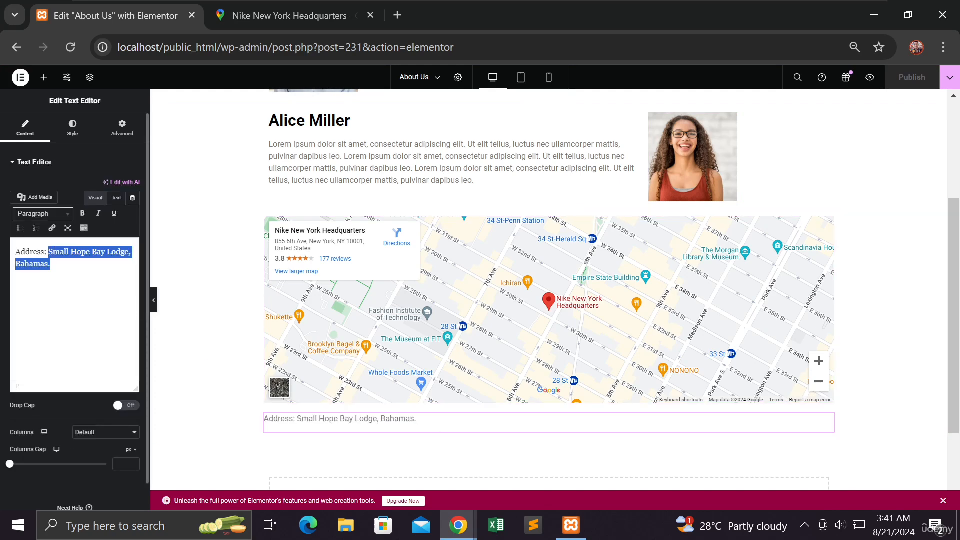
{"action": "type", "text": "Niek"}
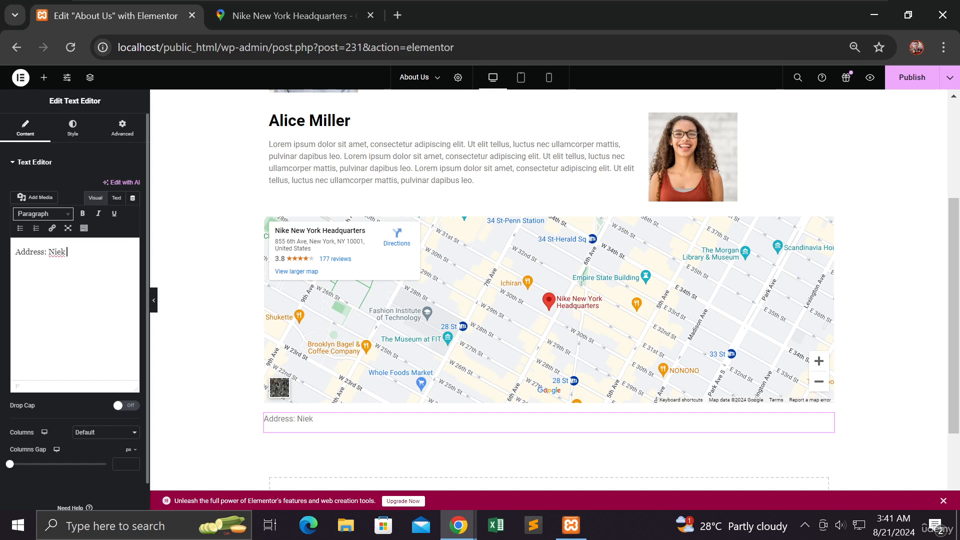
{"action": "type", "text": " Nen"}
{"action": "type", "text": "ew"}
{"action": "type", "text": " York Hea"}
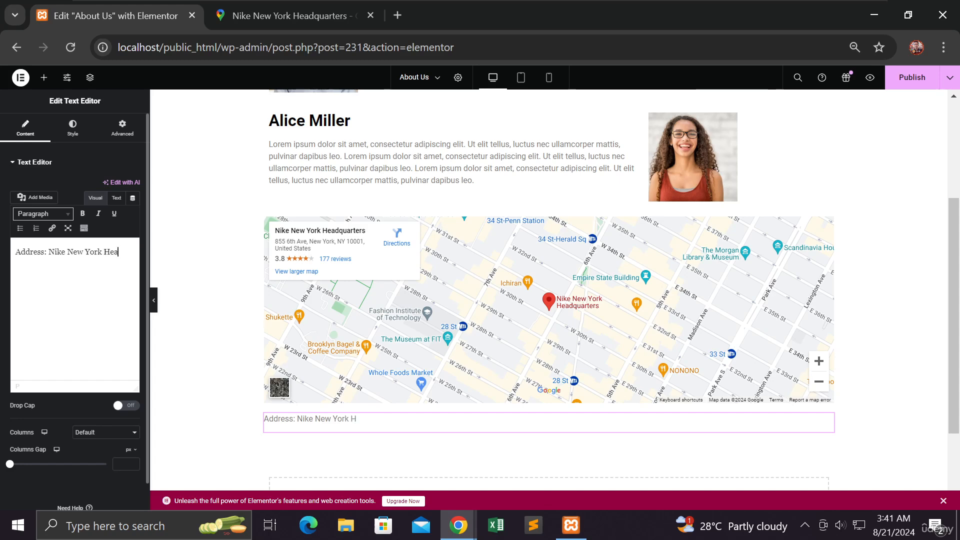
{"action": "type", "text": "dquarters"}
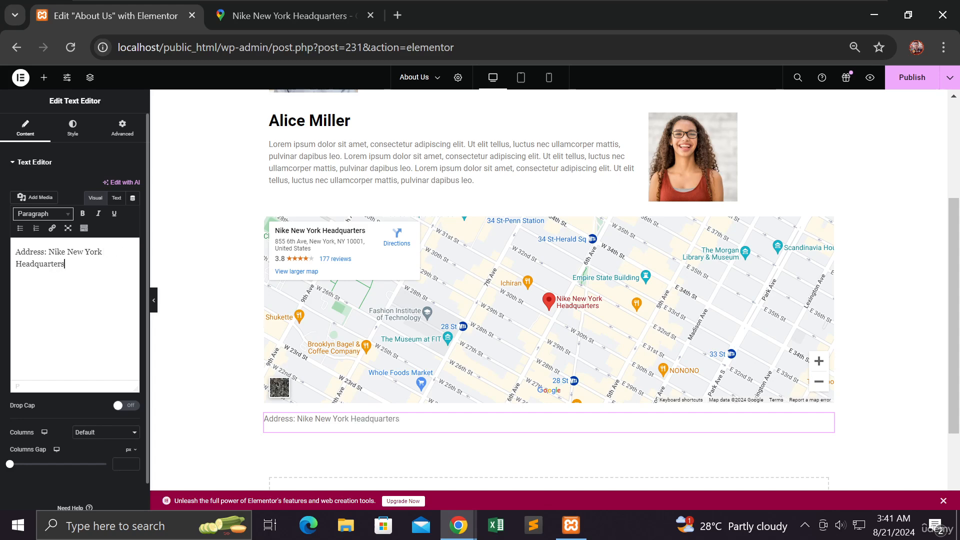
- Append "#" and the headquarters' street address, city, state, postal code and country to the address text, and publish the page
{"action": "type", "text": " -"}
{"action": "type", "text": " 855 6th ave. Ne"}
{"action": "type", "text": "w Your"}
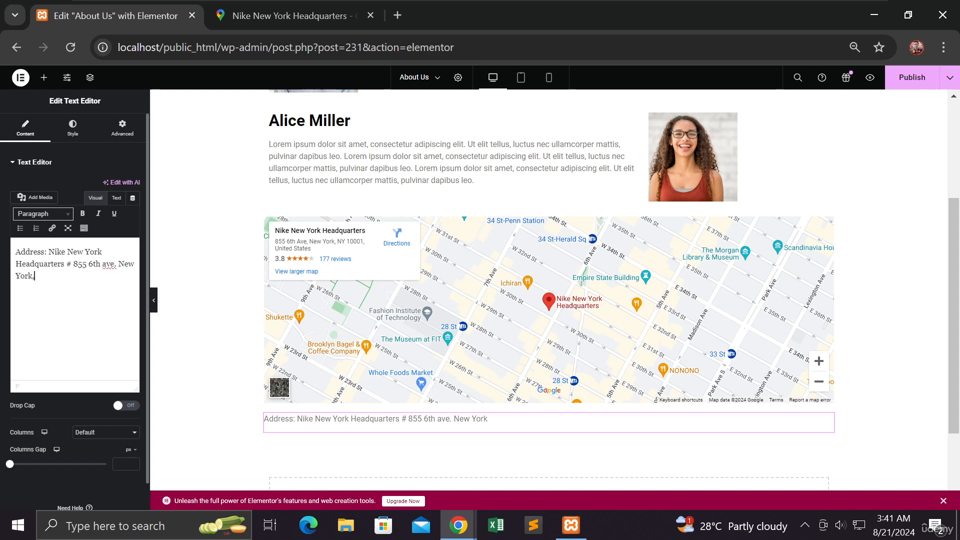
{"action": "type", "text": "NY,"}
{"action": "type", "text": "10001, Unite"}
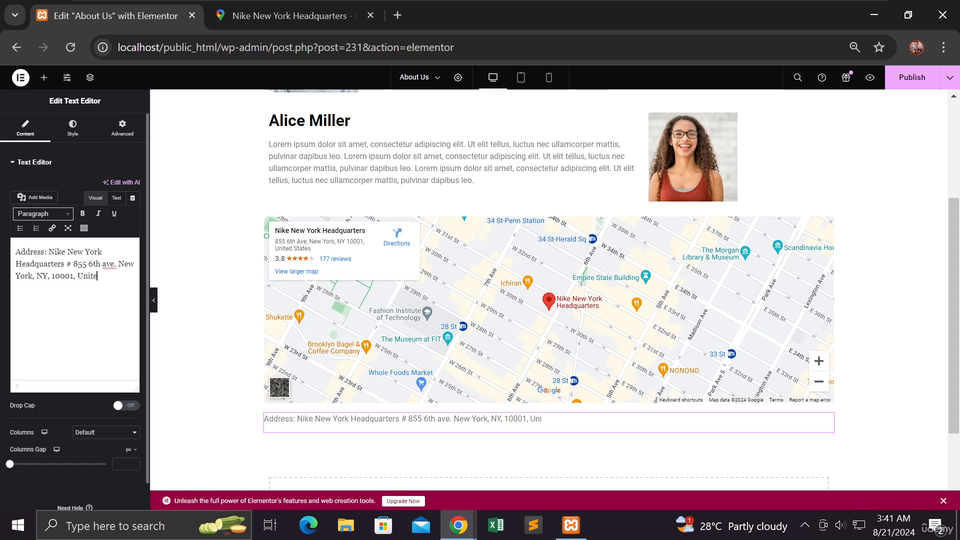
{"action": "type", "text": "d Statess"}
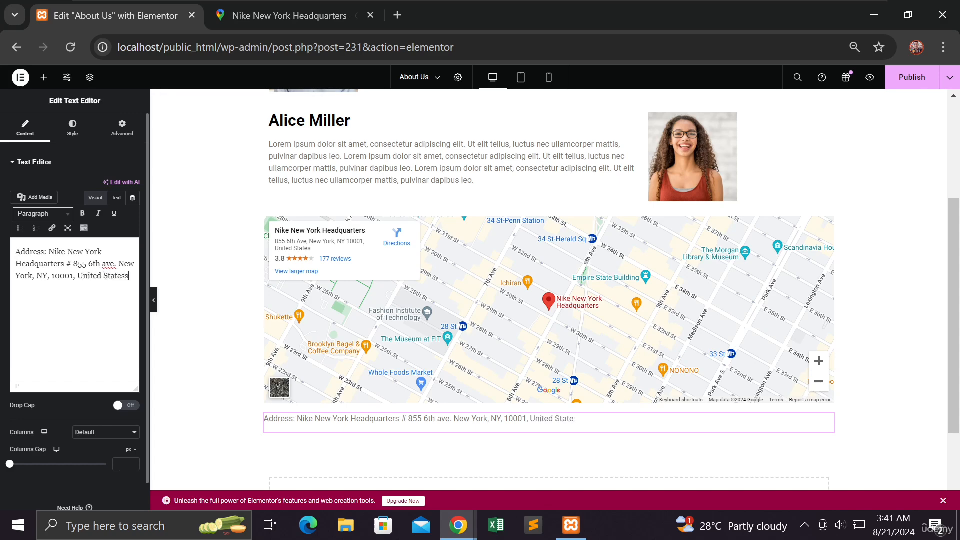
{"action": "key", "text": "BackSpace"}
{"action": "left_click", "coordinate": [905, 83]}
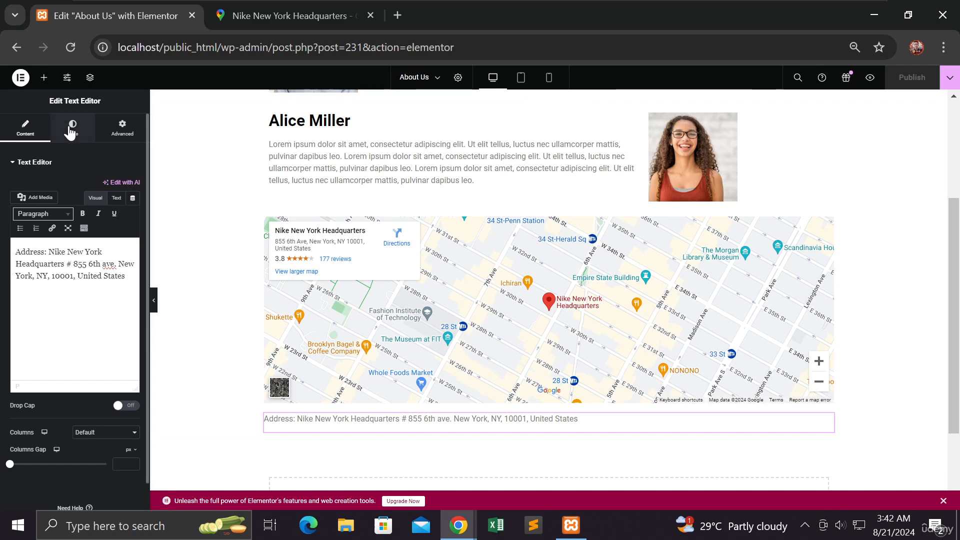
- Add a Heading widget above the Google Maps widget with the title "Our Office"
{"action": "left_click", "coordinate": [44, 80]}
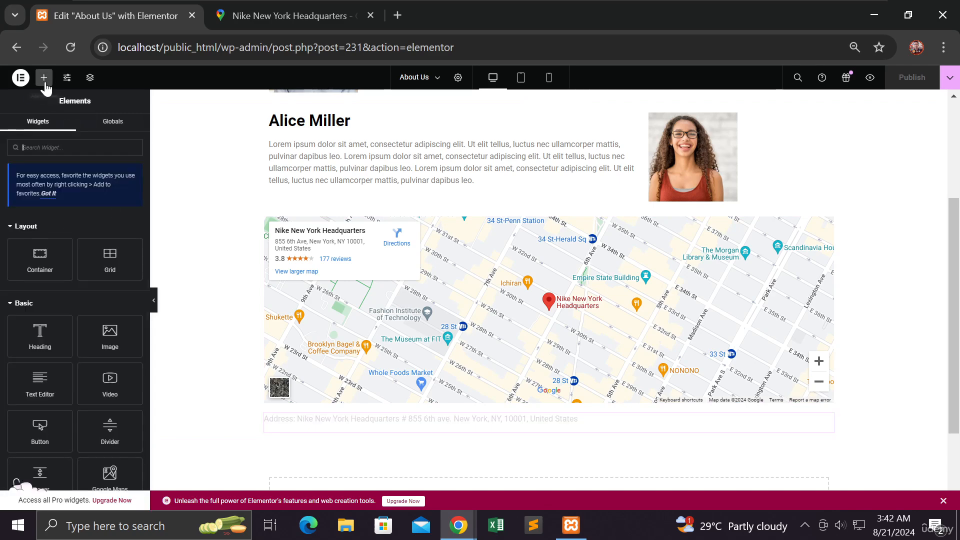
{"action": "left_click_drag", "start_coordinate": [42, 334], "coordinate": [333, 223]}
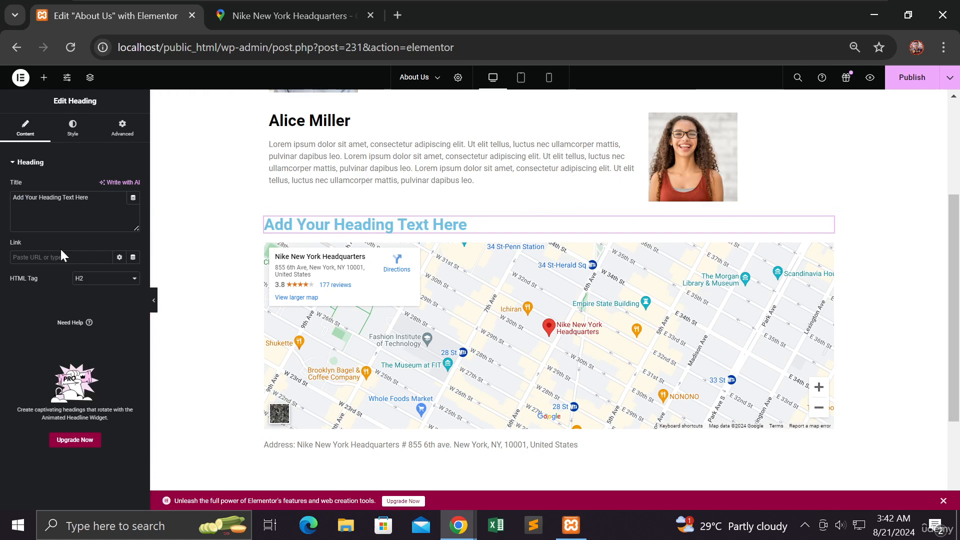
{"action": "left_click_drag", "start_coordinate": [89, 197], "coordinate": [24, 197]}
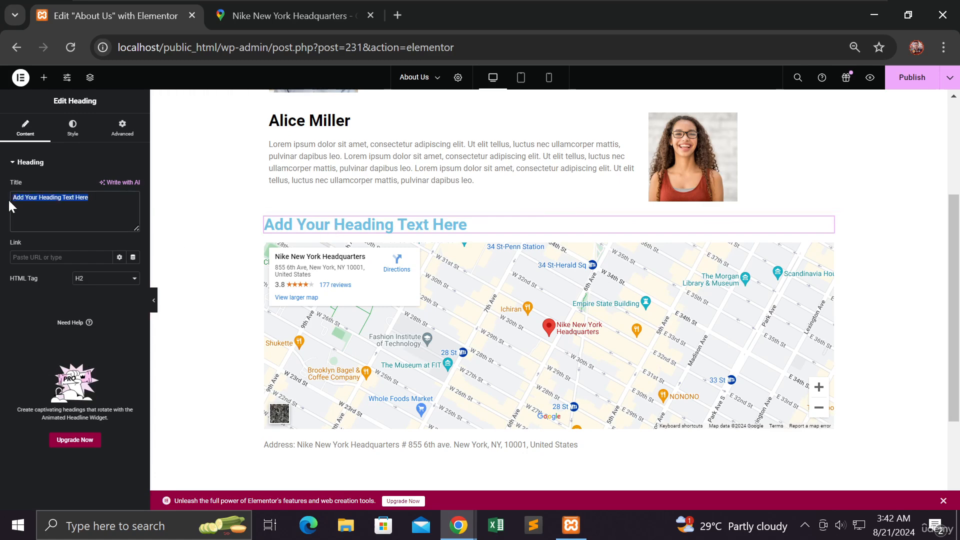
{"action": "type", "text": "Ou"}
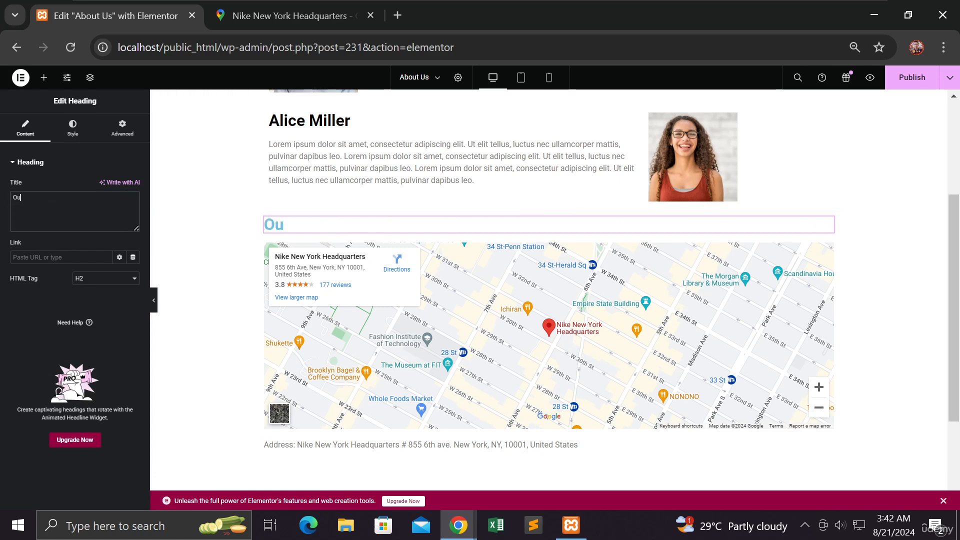
{"action": "type", "text": "r Office"}
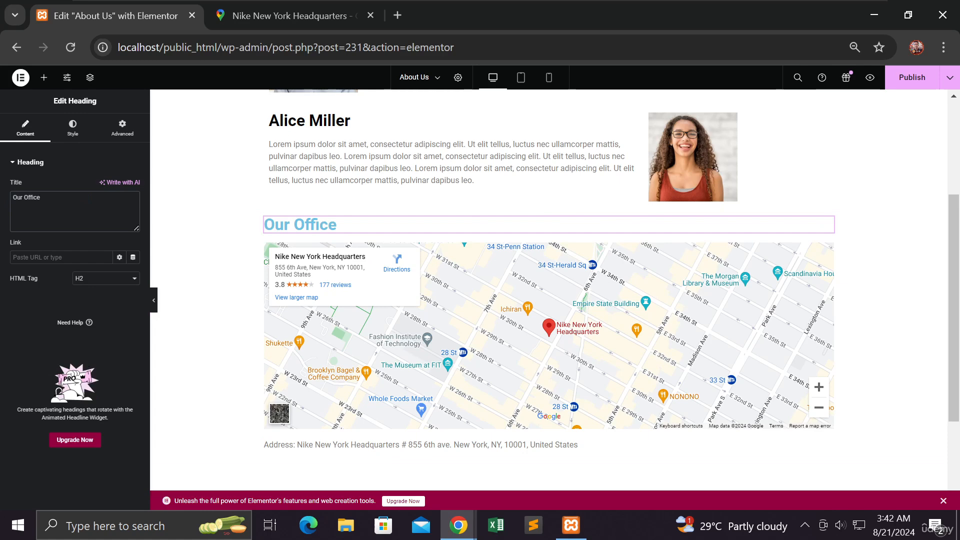
- Set the "Our Office" heading's text color to near-black #070707
{"action": "left_click", "coordinate": [72, 127]}
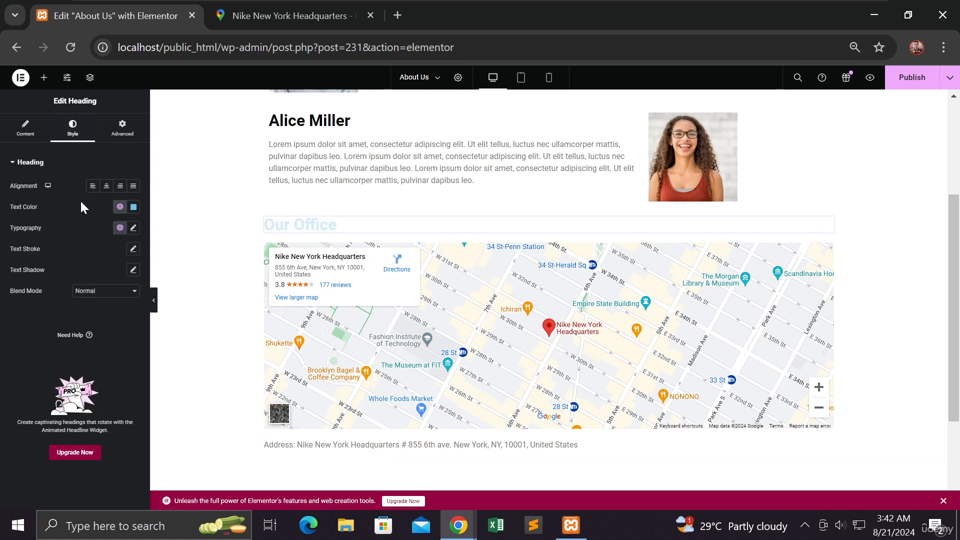
{"action": "left_click", "coordinate": [134, 206]}
{"action": "left_click", "coordinate": [77, 321]}
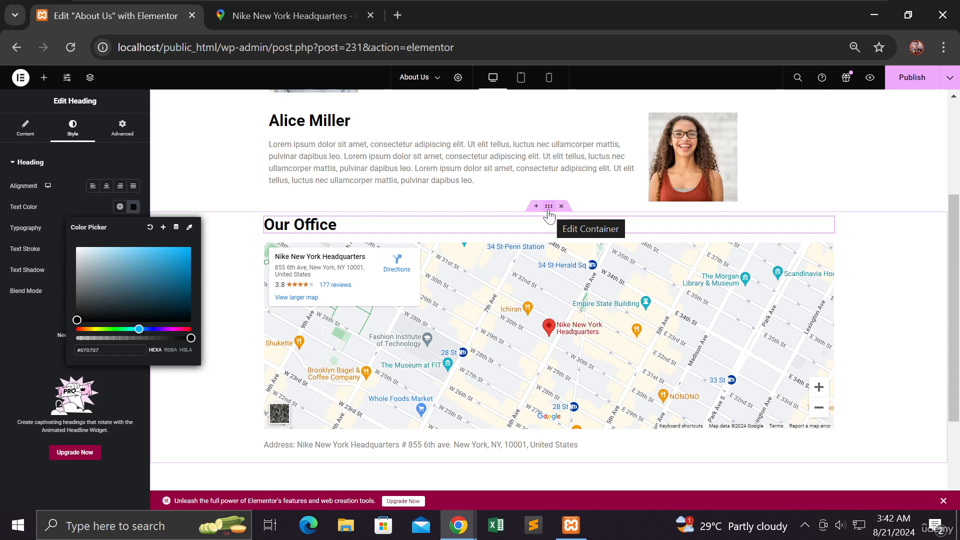
{"action": "left_click", "coordinate": [550, 218]}
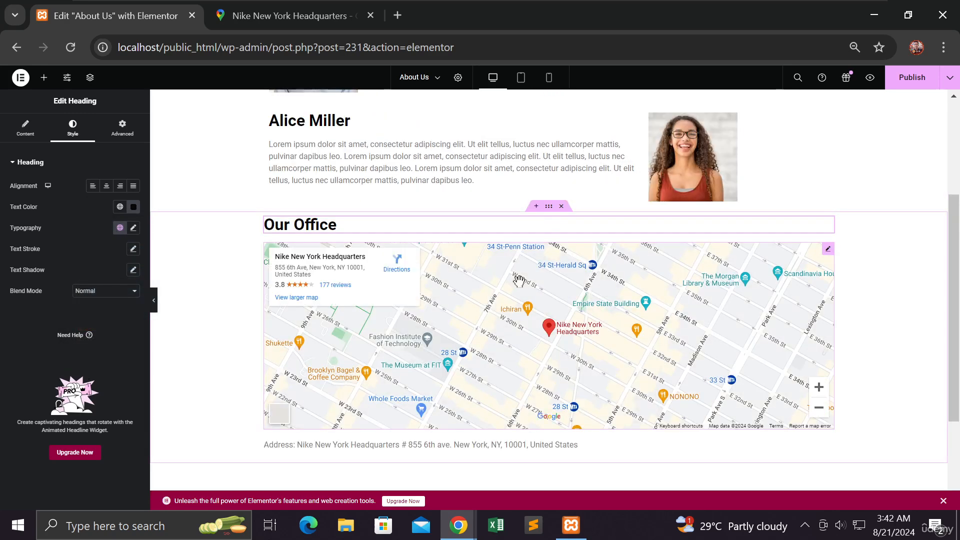
- Set the padding of the container holding the "Our Office" heading and map to 35 px on all sides
{"action": "left_click", "coordinate": [549, 208]}
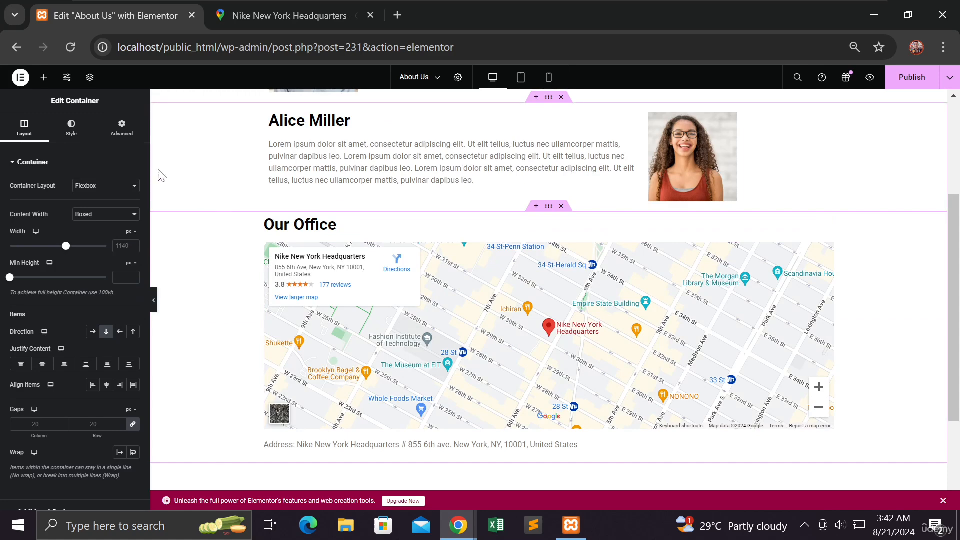
{"action": "left_click", "coordinate": [129, 136]}
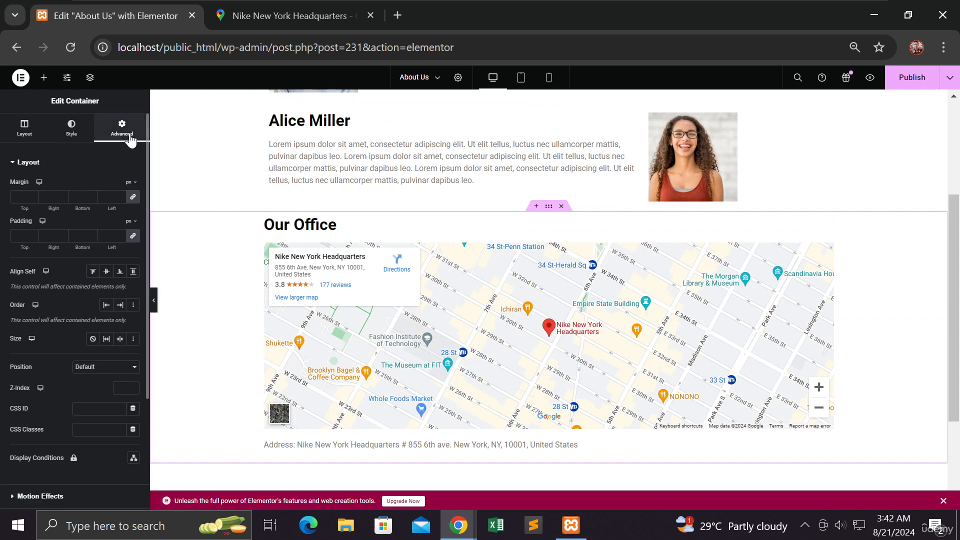
{"action": "left_click", "coordinate": [132, 242]}
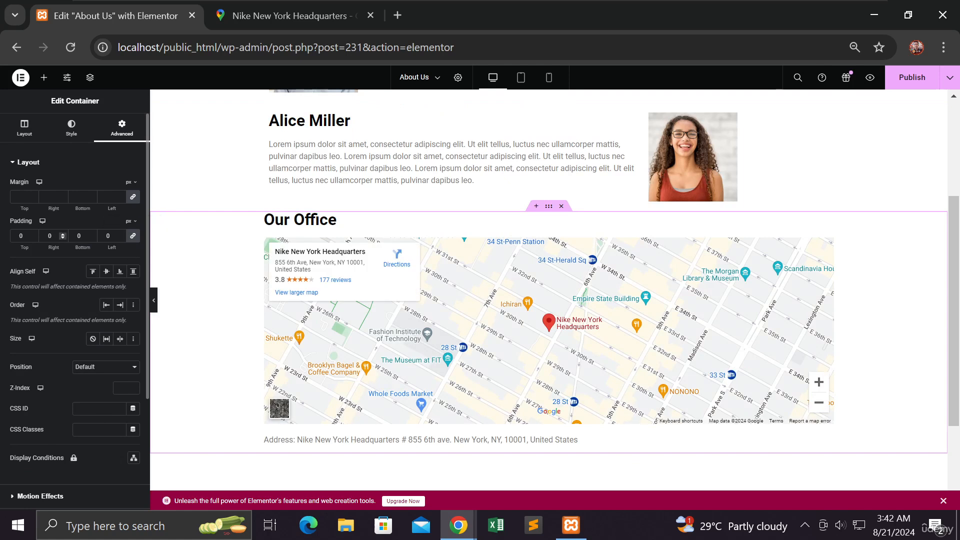
{"action": "left_click_drag", "start_coordinate": [33, 235], "coordinate": [33, 235]}
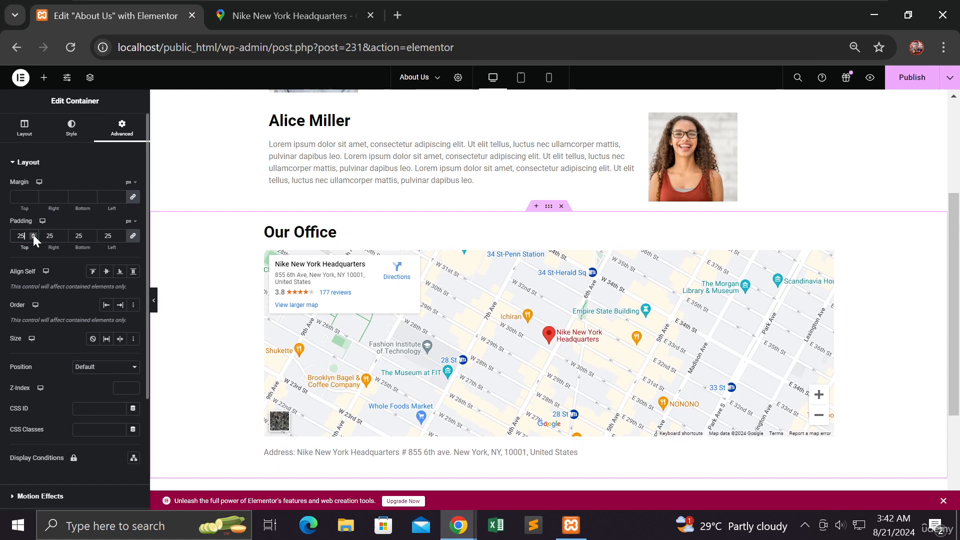
{"action": "scroll", "coordinate": [171, 281], "scroll_direction": "down", "scroll_amount": 2}
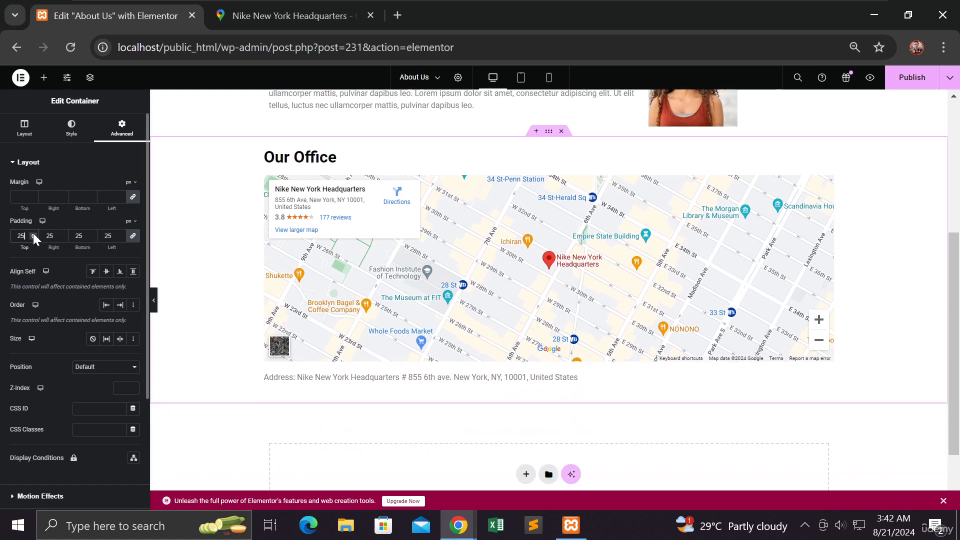
{"action": "left_click_drag", "start_coordinate": [33, 233], "coordinate": [33, 233]}
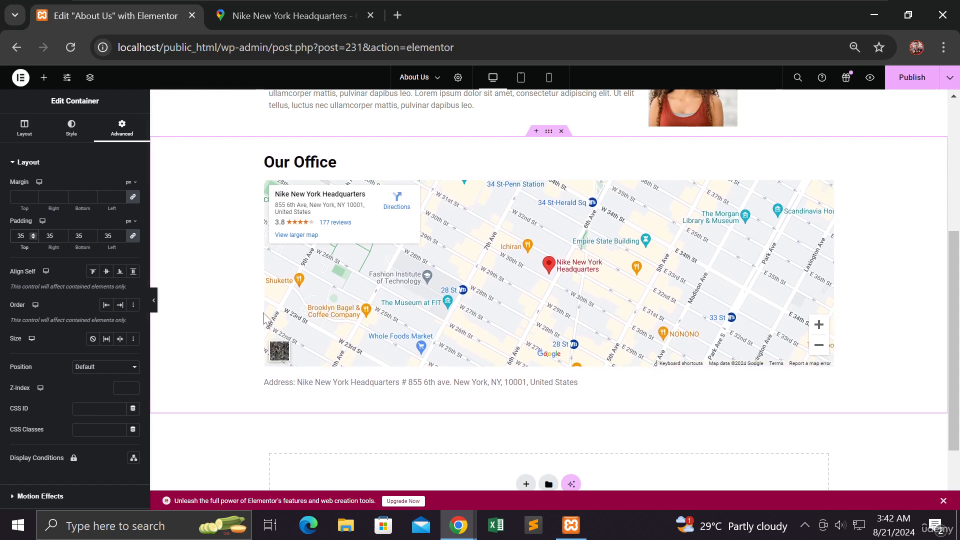
- Try bold formatting on the whole address text below the map, and remove it again
{"action": "left_click", "coordinate": [341, 390]}
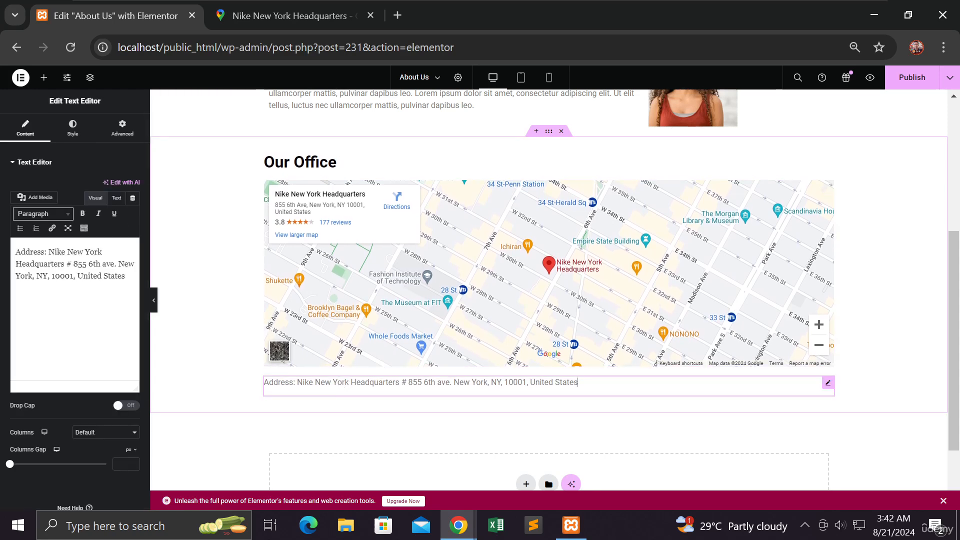
{"action": "left_click_drag", "start_coordinate": [125, 276], "coordinate": [17, 252]}
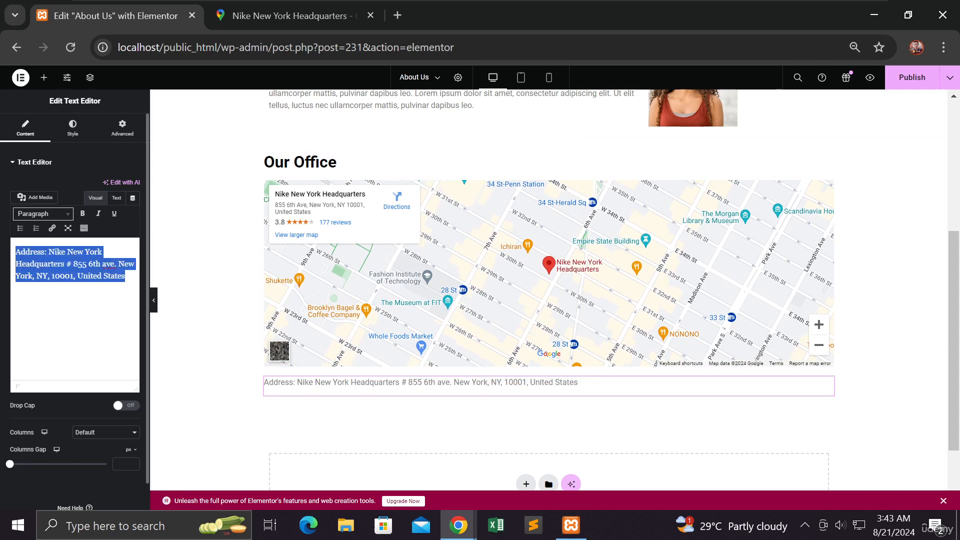
{"action": "left_click", "coordinate": [84, 215]}
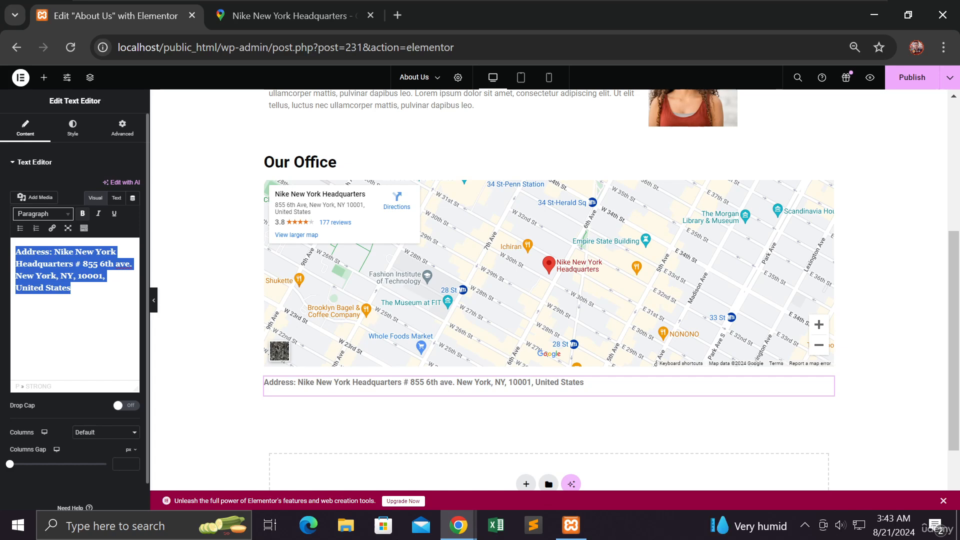
{"action": "left_click", "coordinate": [83, 214]}
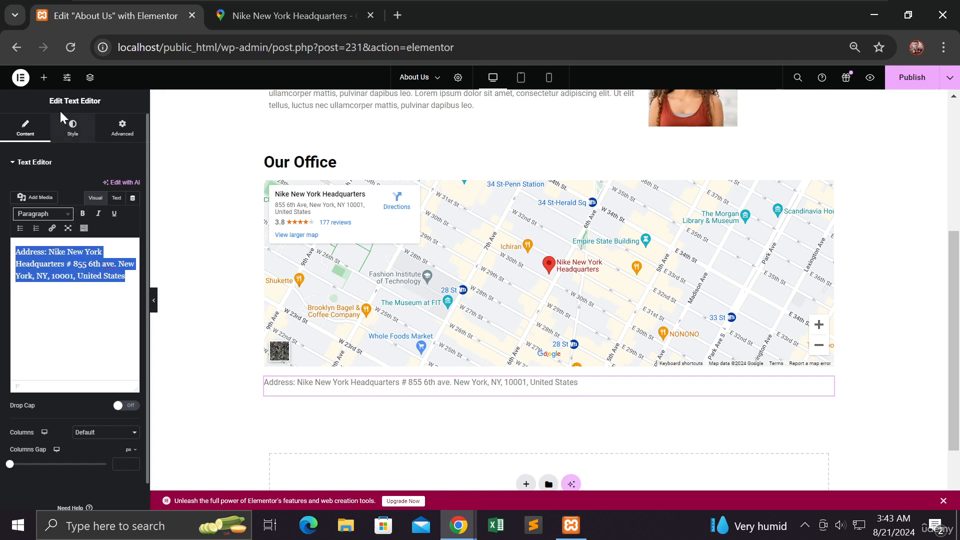
- Set the typography size of the address text below the map to 20 px
{"action": "left_click", "coordinate": [72, 127]}
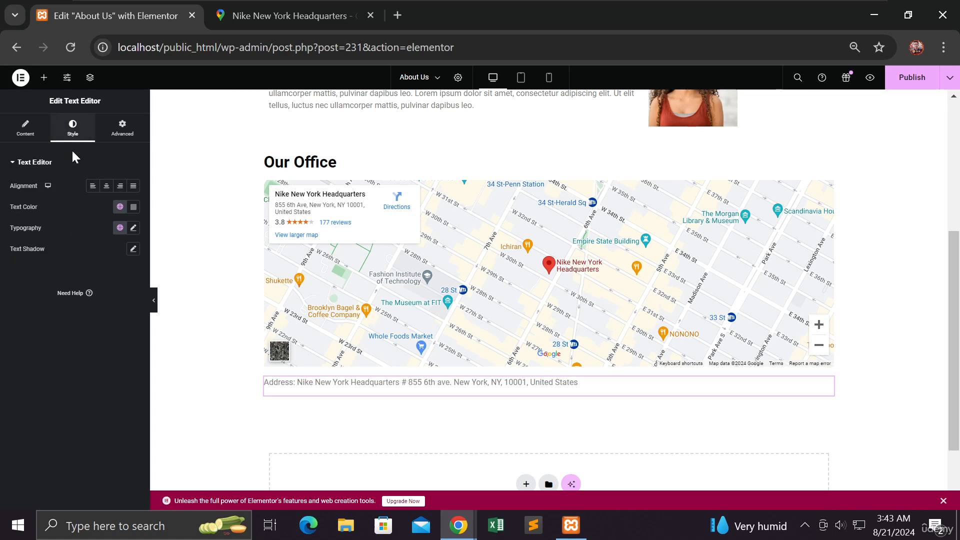
{"action": "left_click", "coordinate": [132, 228]}
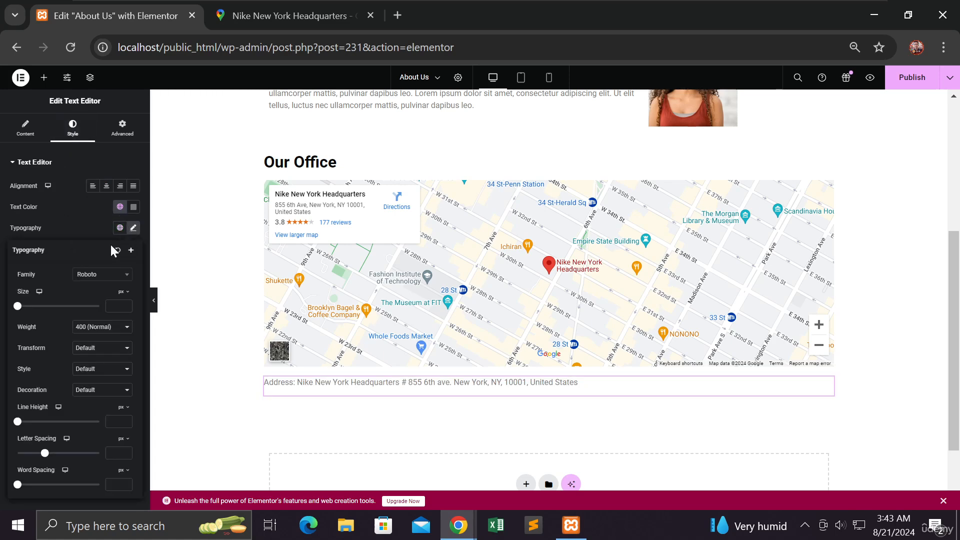
{"action": "left_click_drag", "start_coordinate": [25, 303], "coordinate": [29, 308]}
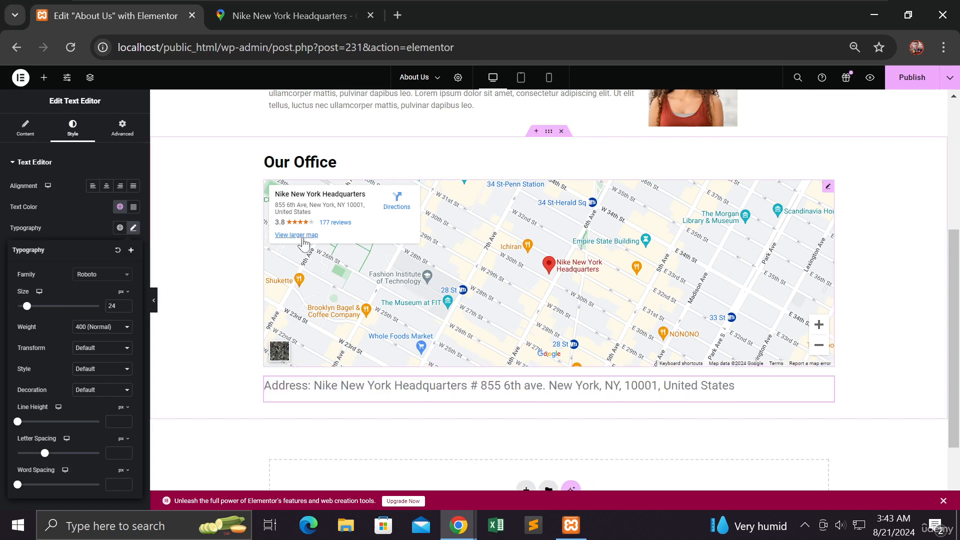
{"action": "left_click", "coordinate": [127, 308]}
{"action": "left_click", "coordinate": [127, 307]}
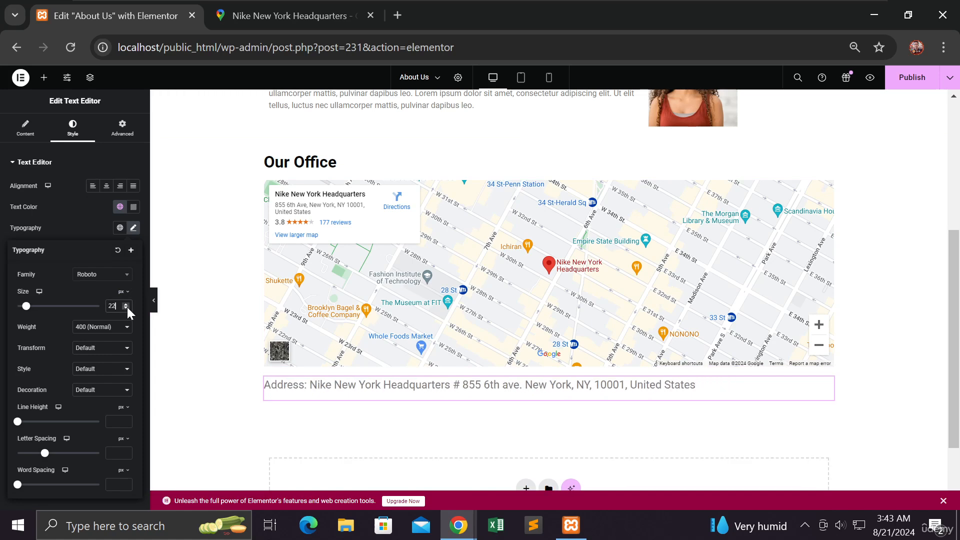
{"action": "left_click", "coordinate": [127, 308]}
{"action": "left_click", "coordinate": [127, 308]}
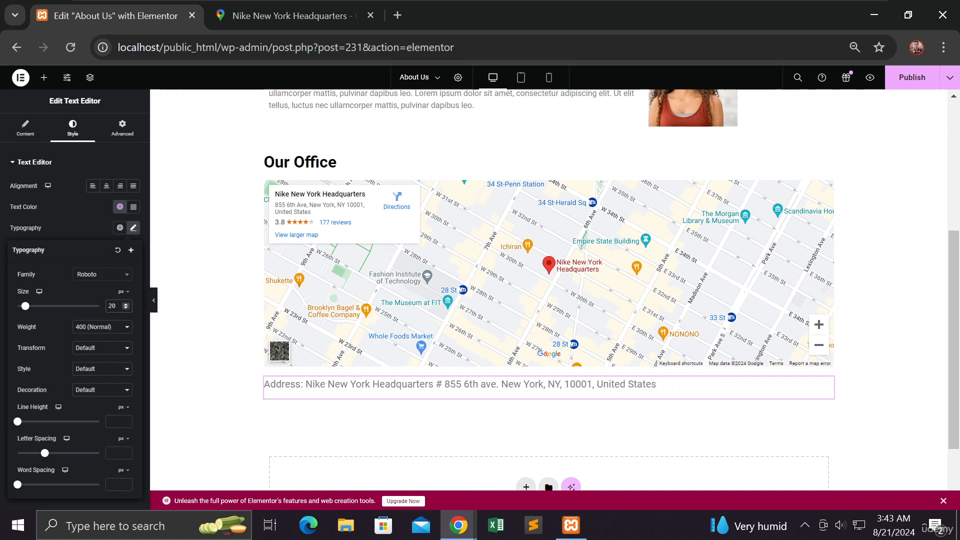
- Set the address text's font weight to 500 (Medium) and publish the page
{"action": "left_click", "coordinate": [115, 329]}
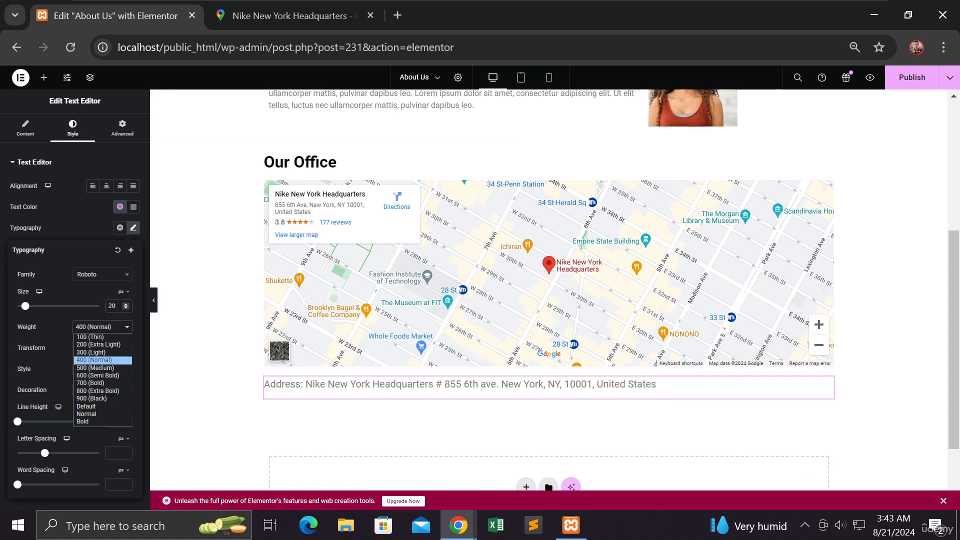
{"action": "left_click", "coordinate": [102, 367]}
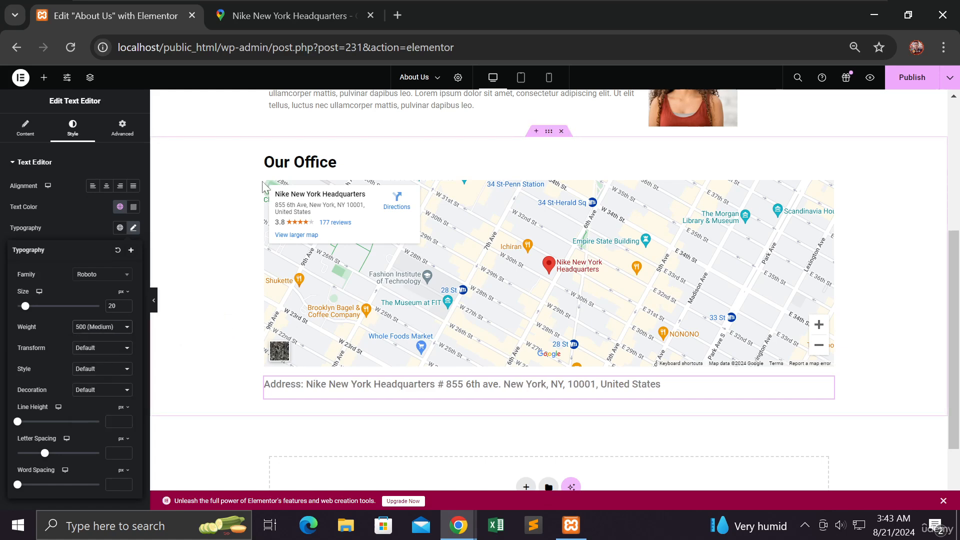
{"action": "left_click", "coordinate": [910, 78]}
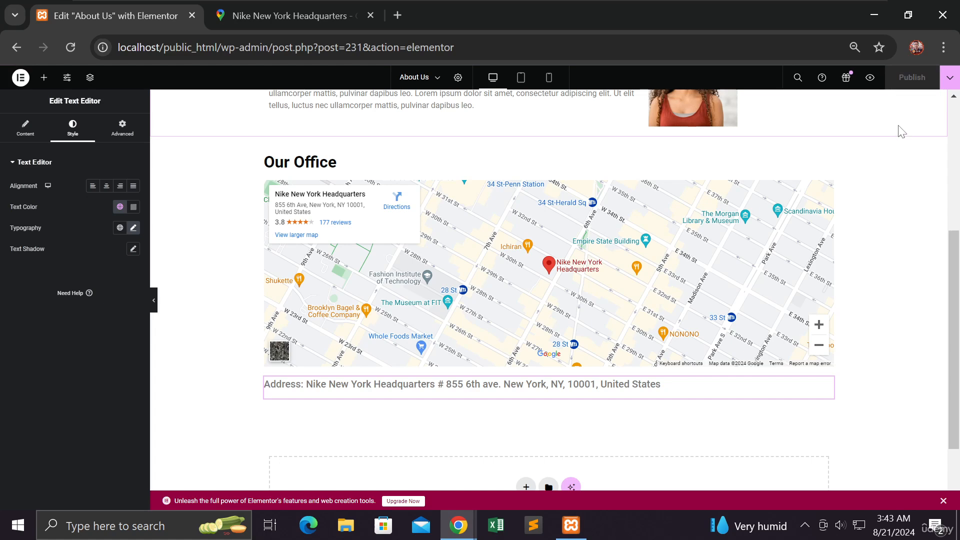
- Exit the Elementor editor and return to the WordPress Pages list
{"action": "scroll", "coordinate": [901, 134], "scroll_direction": "up", "scroll_amount": 5}
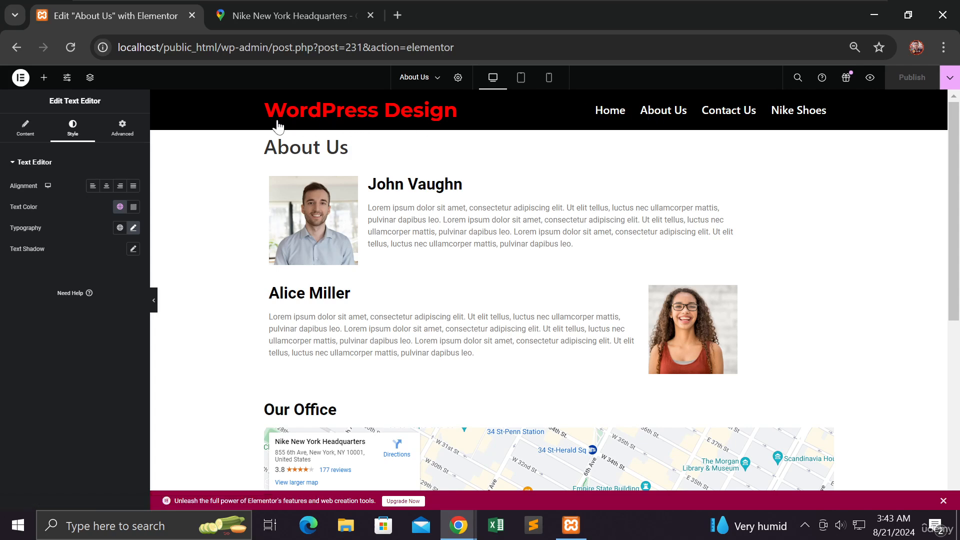
{"action": "left_click", "coordinate": [21, 79]}
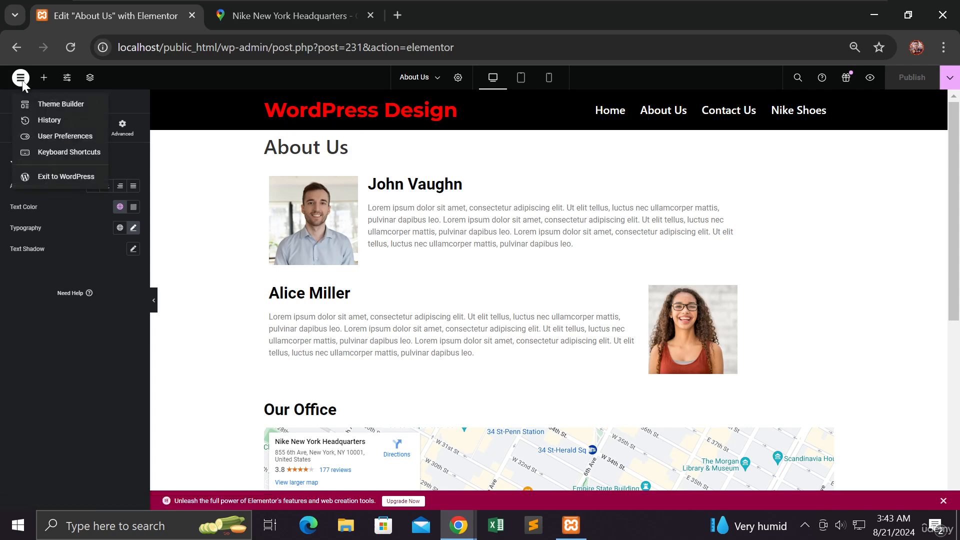
{"action": "left_click", "coordinate": [69, 177]}
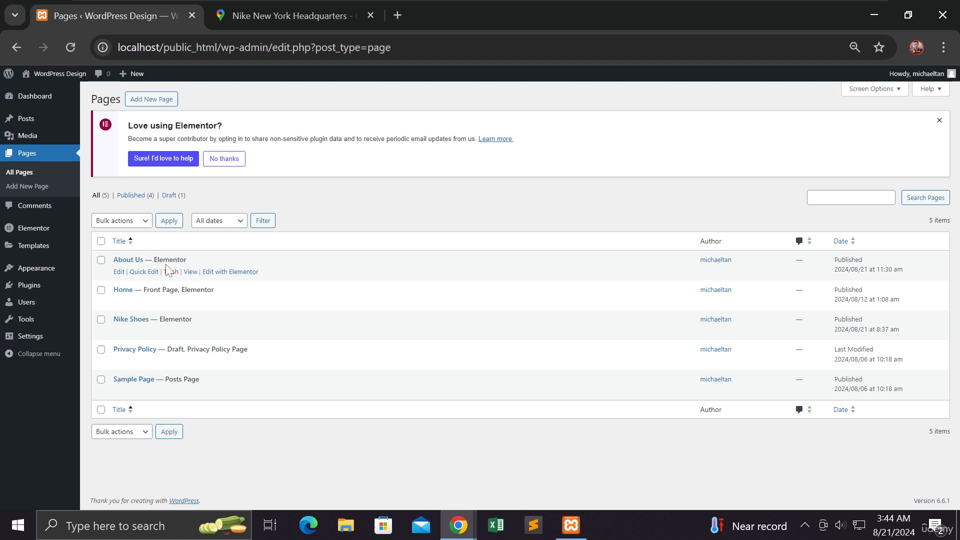
- Open the theme Customizer in a new browser tab and open the Main Menu for editing
{"action": "mouse_move", "coordinate": [48, 274]}
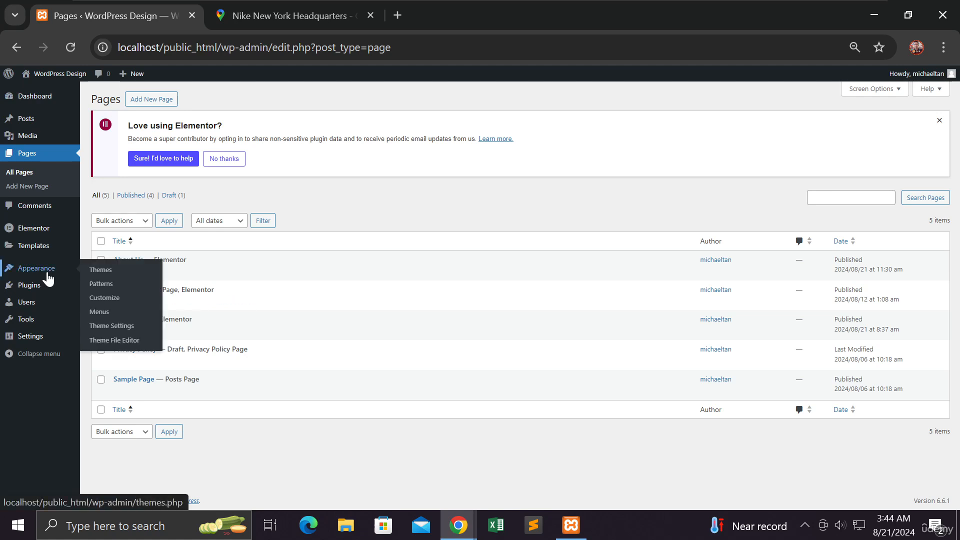
{"action": "right_click", "coordinate": [106, 296]}
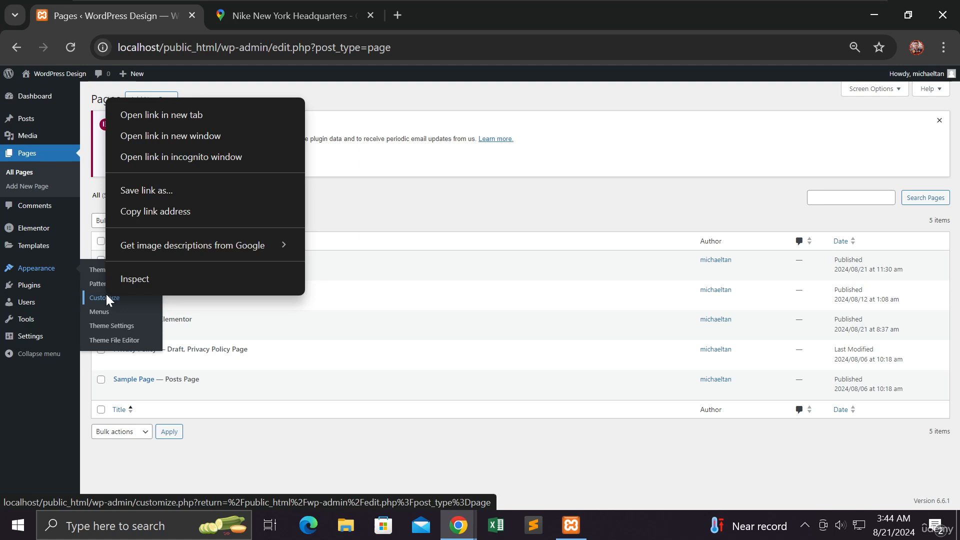
{"action": "left_click", "coordinate": [151, 121]}
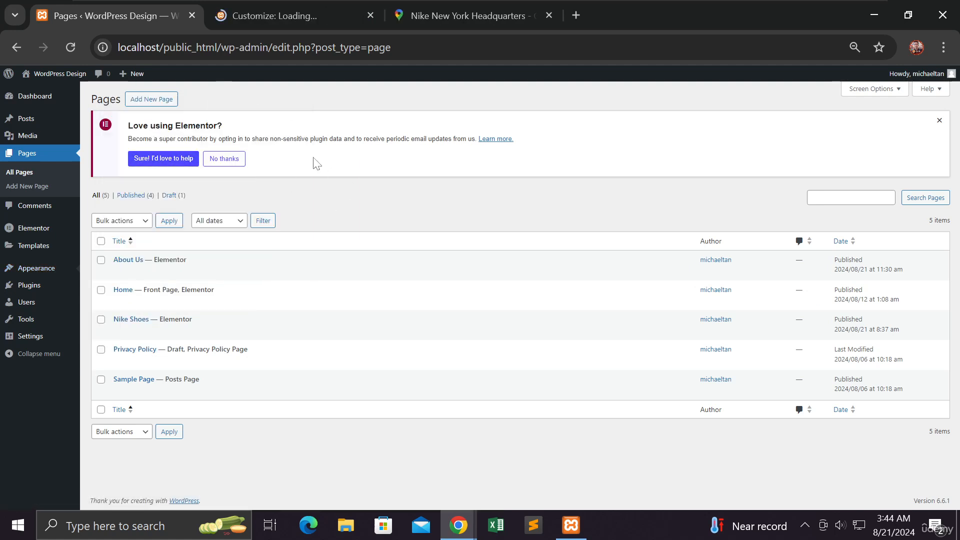
{"action": "left_click", "coordinate": [289, 18]}
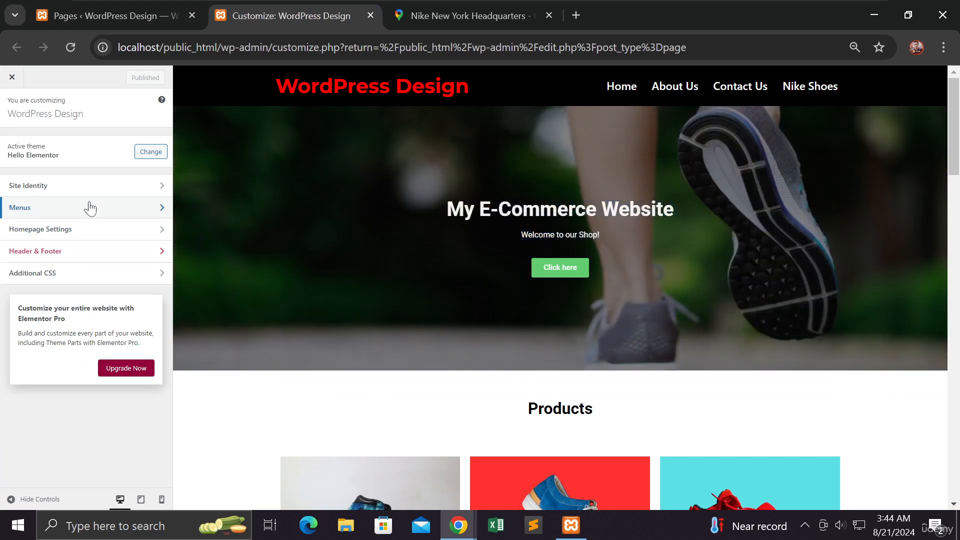
{"action": "left_click", "coordinate": [90, 207]}
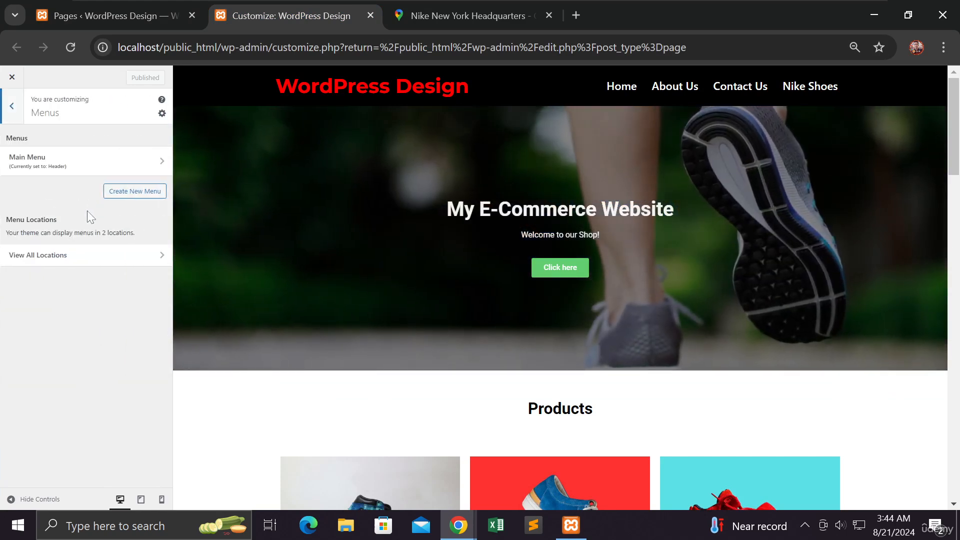
{"action": "left_click", "coordinate": [78, 168]}
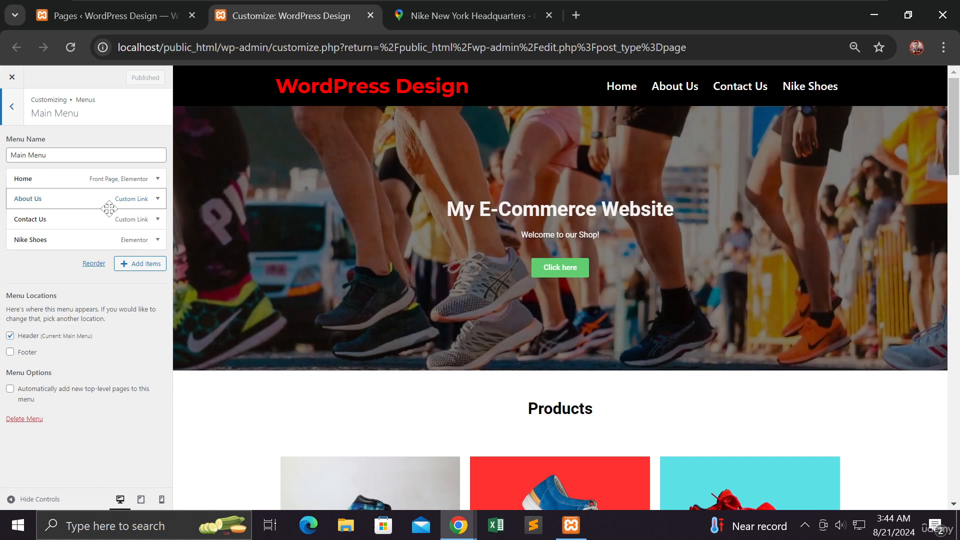
- Replace the About Us custom link in the Main Menu with the About Us page
{"action": "left_click", "coordinate": [158, 200]}
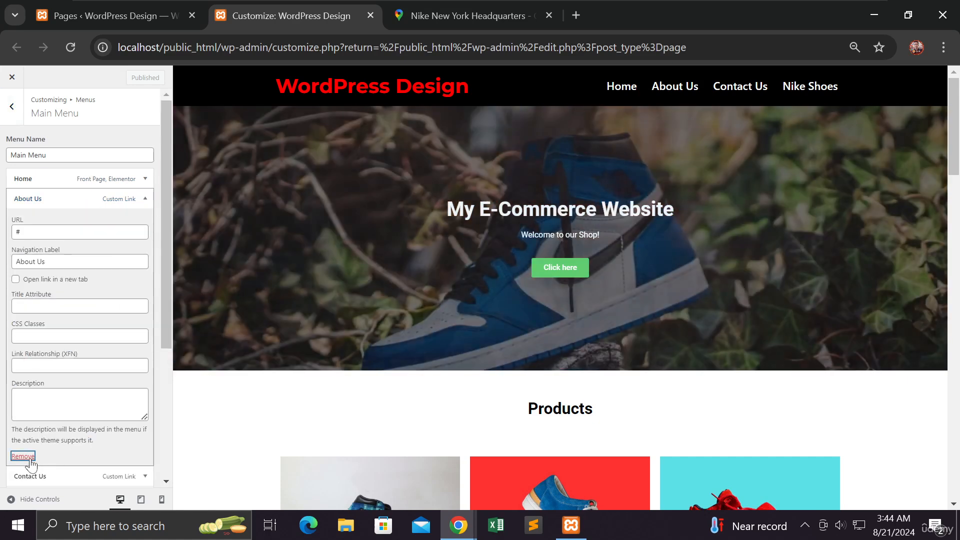
{"action": "left_click", "coordinate": [29, 459]}
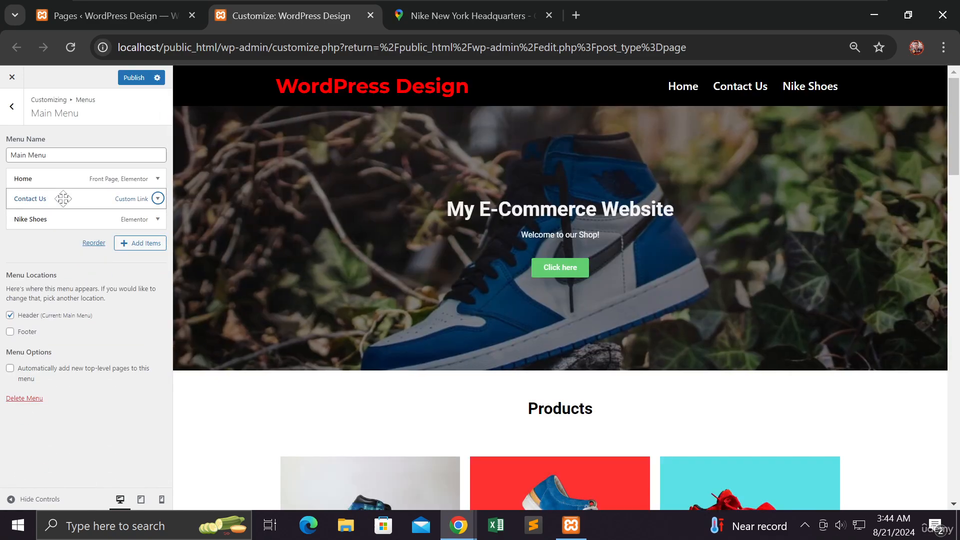
{"action": "left_click", "coordinate": [128, 246]}
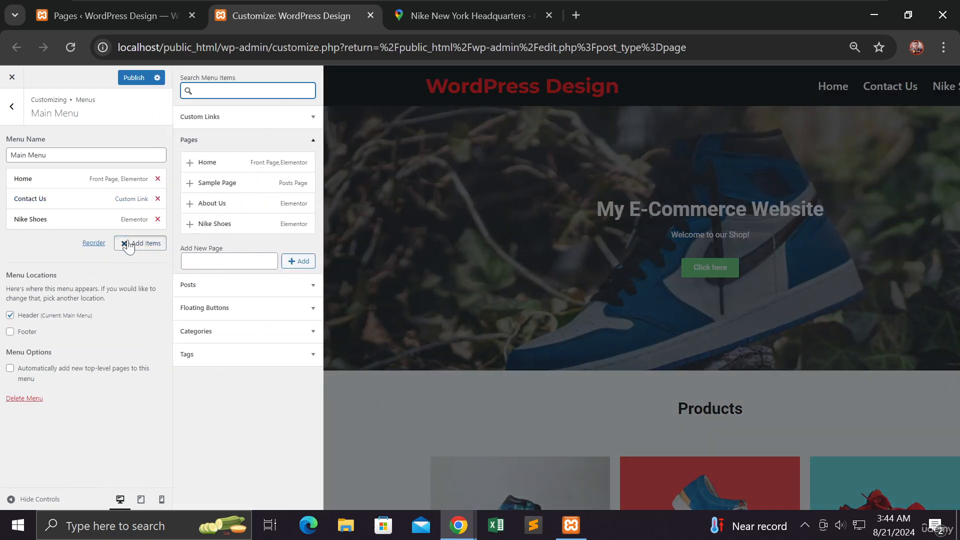
{"action": "left_click", "coordinate": [190, 204]}
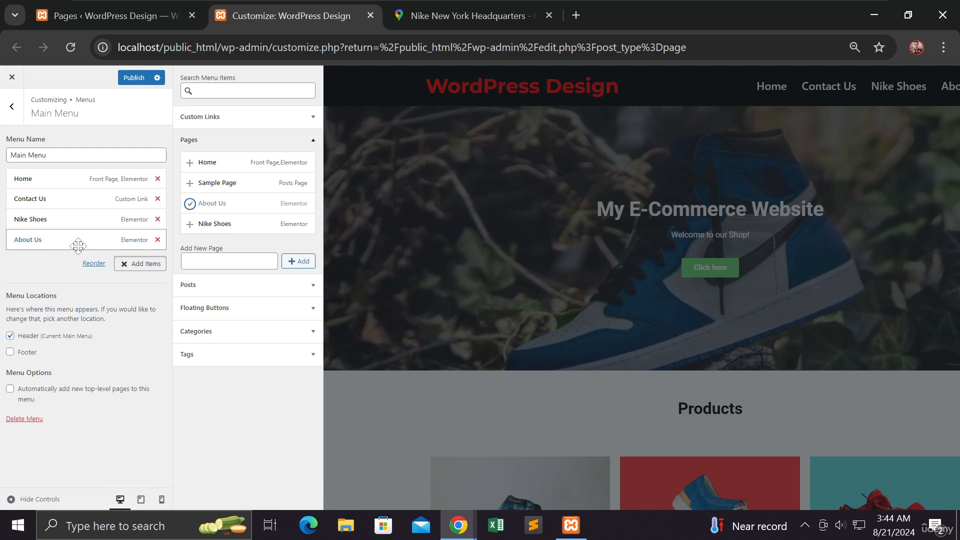
- Move the About Us item directly below Home as a top-level entry and publish the menu
{"action": "left_click_drag", "start_coordinate": [78, 246], "coordinate": [78, 205]}
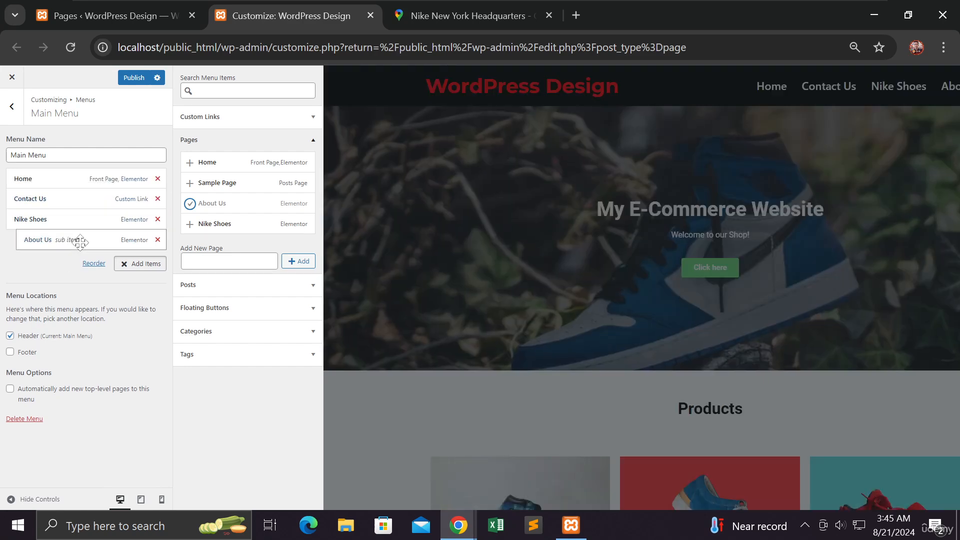
{"action": "left_click_drag", "start_coordinate": [79, 242], "coordinate": [56, 198]}
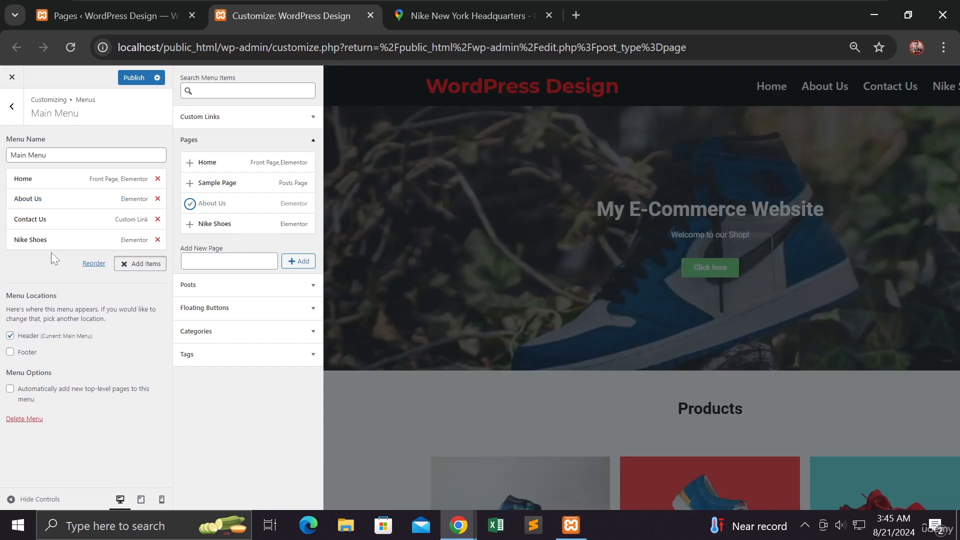
{"action": "left_click", "coordinate": [132, 79]}
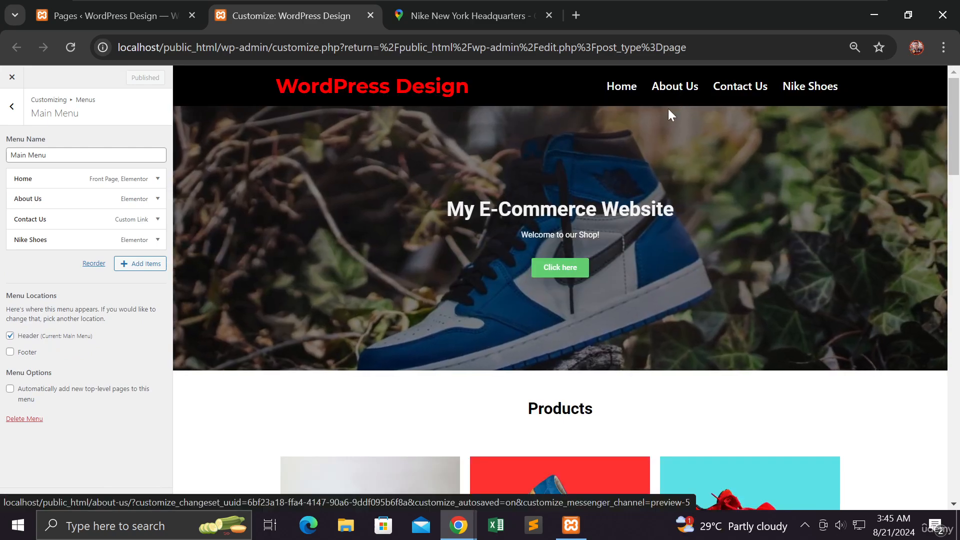
- Check the About Us page through the site menu in the incognito window, and return to the Customizer
{"action": "mouse_move", "coordinate": [470, 533]}
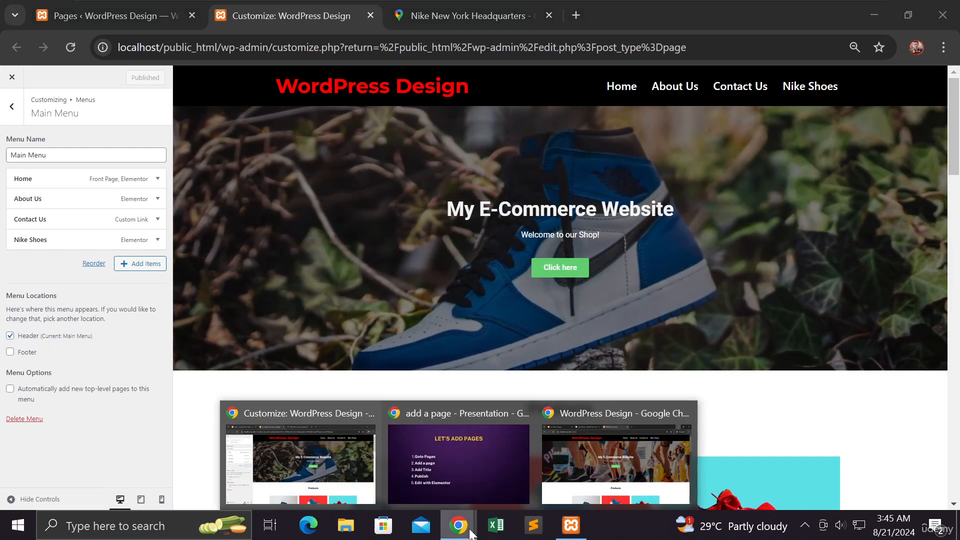
{"action": "left_click", "coordinate": [613, 461]}
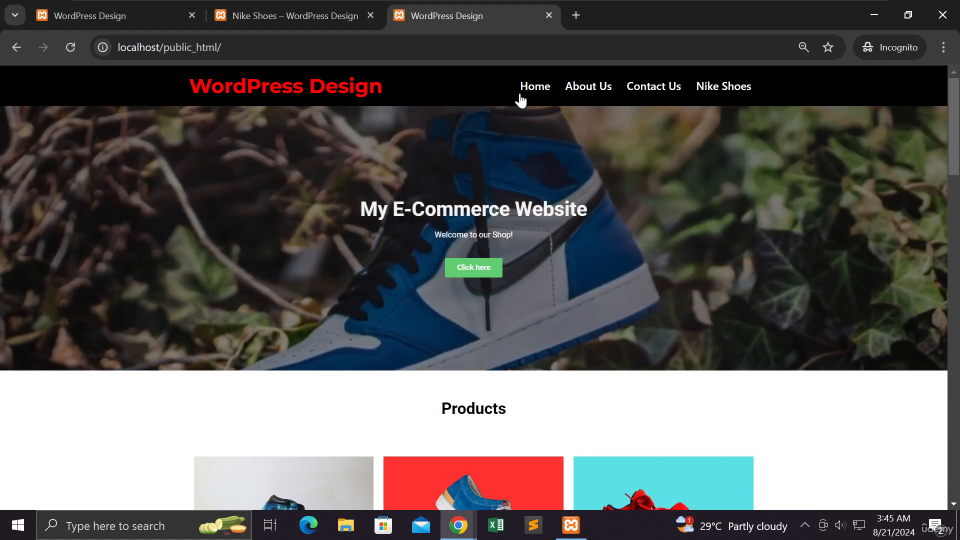
{"action": "left_click", "coordinate": [597, 93]}
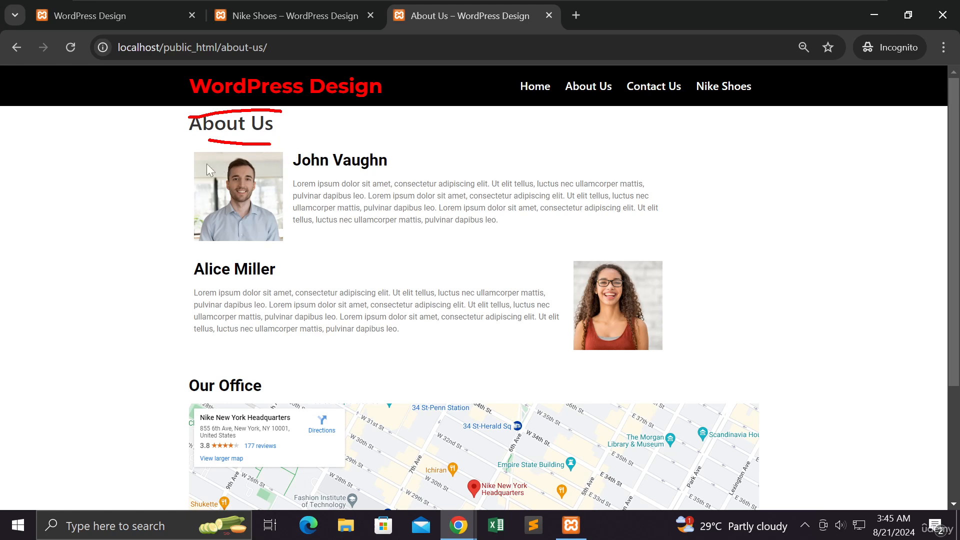
{"action": "key", "text": "Escape"}
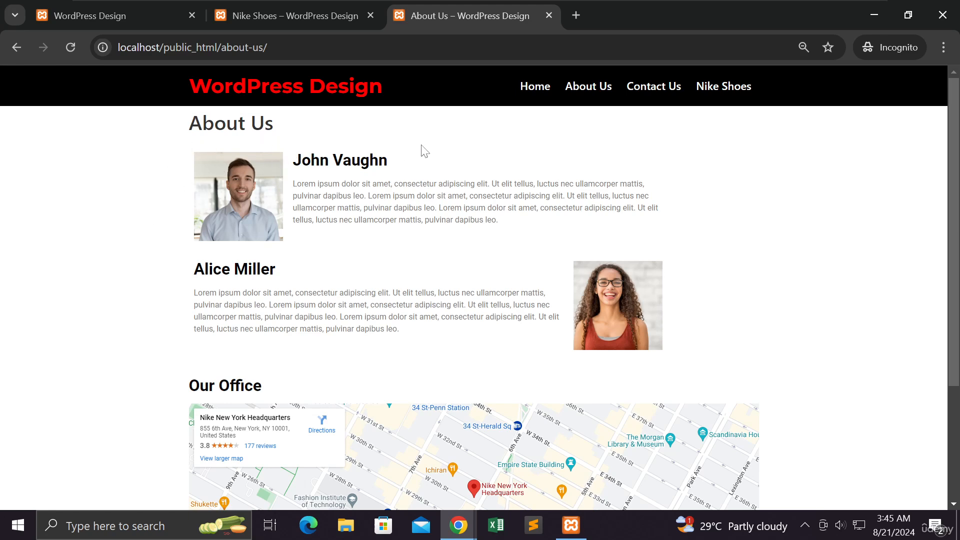
{"action": "scroll", "coordinate": [421, 168], "scroll_direction": "down", "scroll_amount": 3}
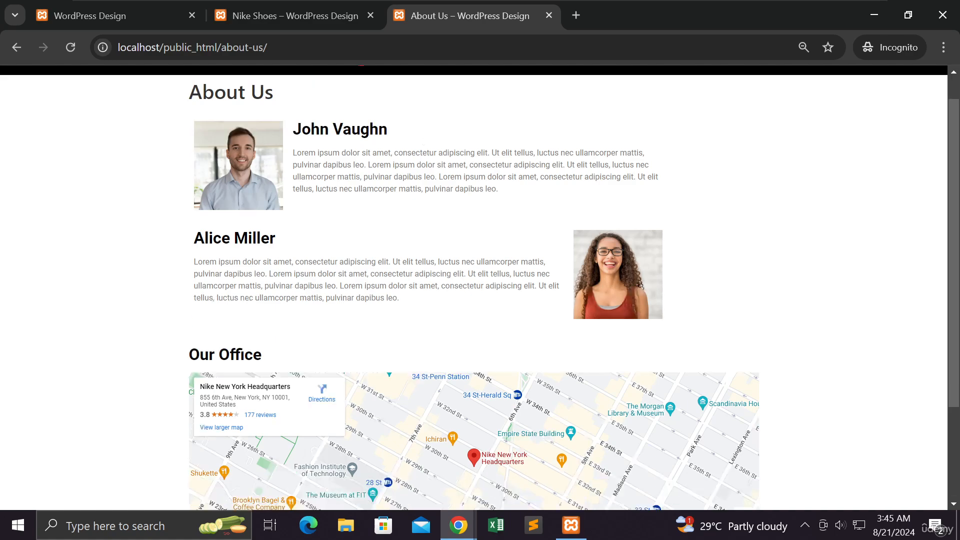
{"action": "scroll", "coordinate": [421, 170], "scroll_direction": "up", "scroll_amount": 3}
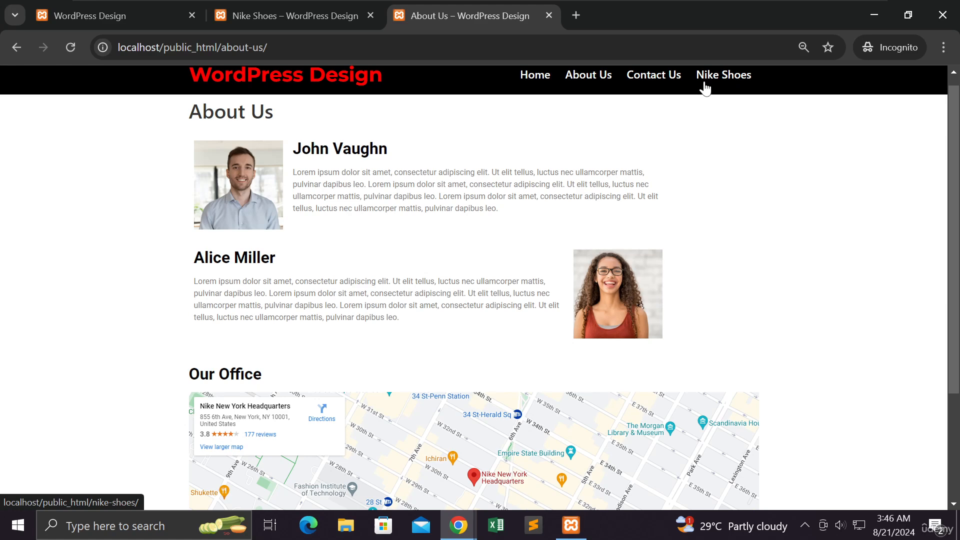
{"action": "left_click", "coordinate": [301, 19]}
{"action": "left_click", "coordinate": [135, 20]}
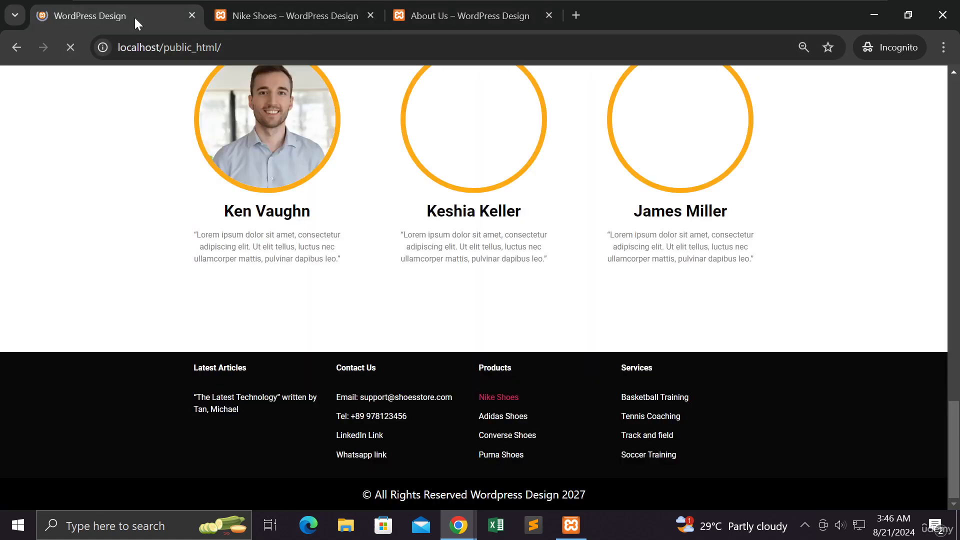
{"action": "left_click", "coordinate": [872, 16]}
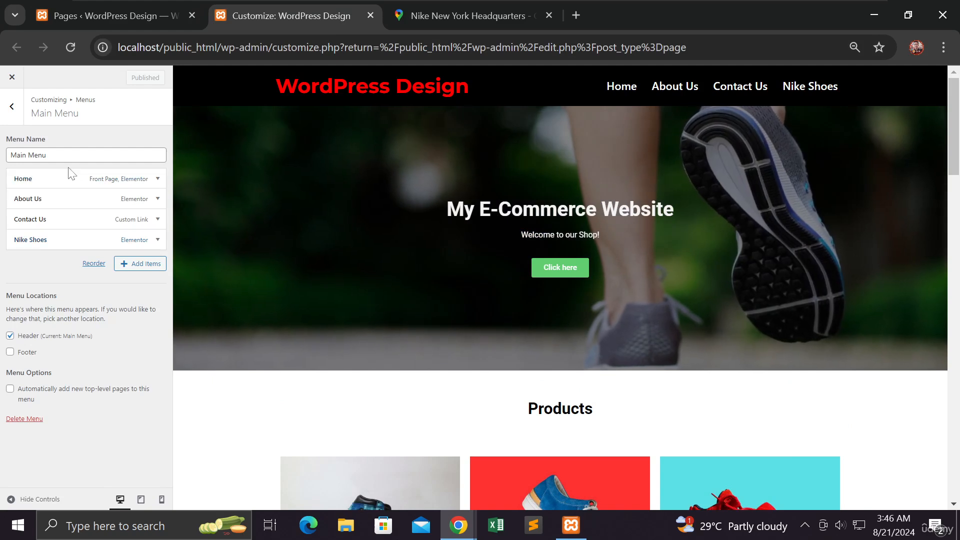
- Add a custom link with URL # and link text Products to the Main Menu
{"action": "left_click", "coordinate": [133, 268]}
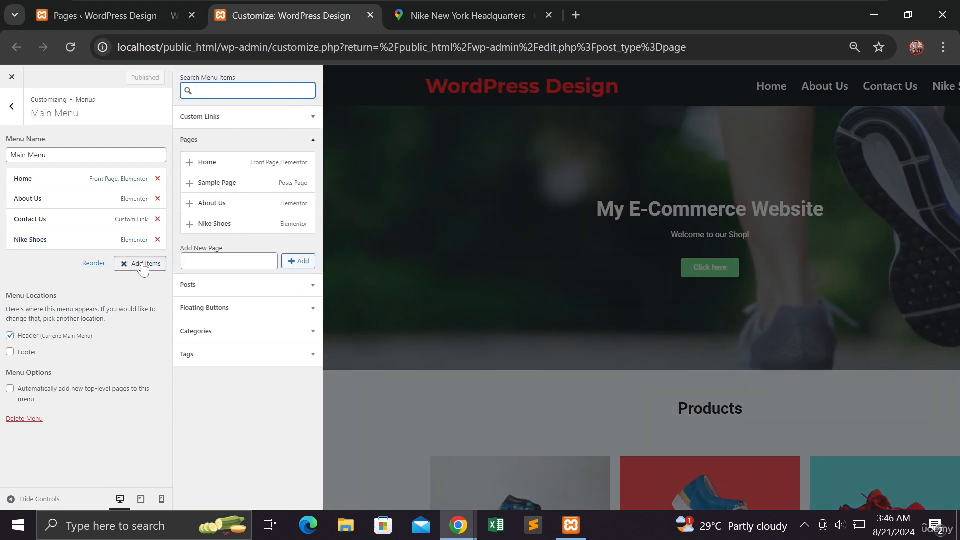
{"action": "left_click", "coordinate": [280, 117]}
{"action": "left_click", "coordinate": [266, 136]}
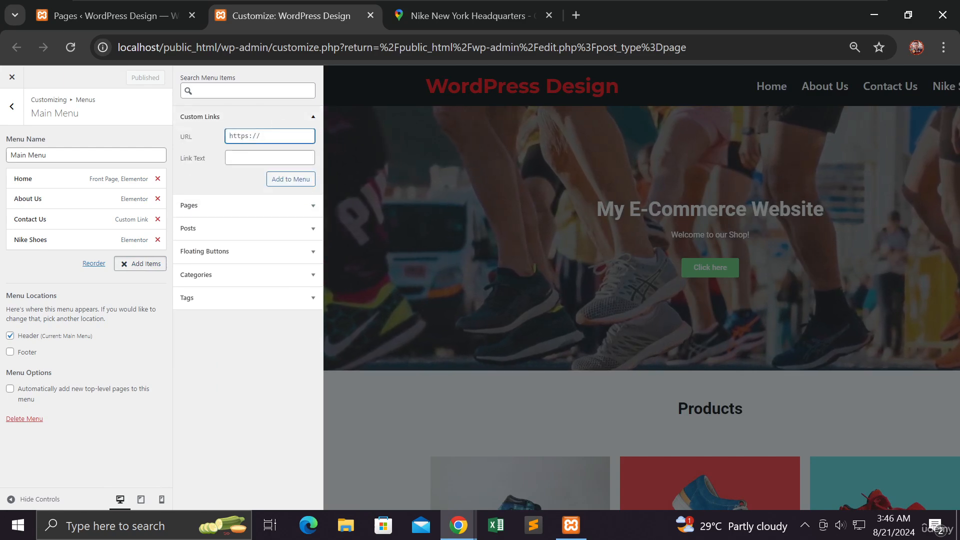
{"action": "key", "text": "ctrl+a"}
{"action": "type", "text": "#"}
{"action": "left_click", "coordinate": [279, 158]}
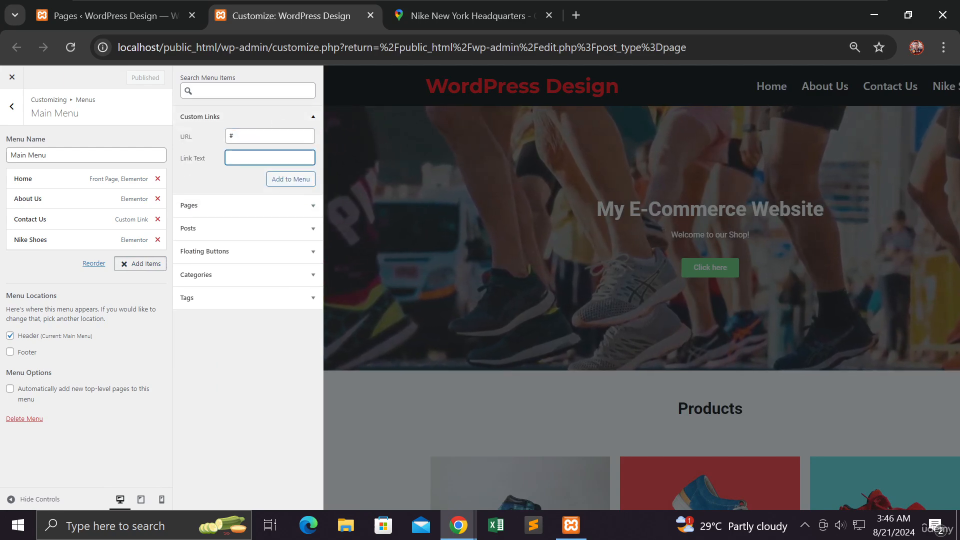
{"action": "type", "text": "Products"}
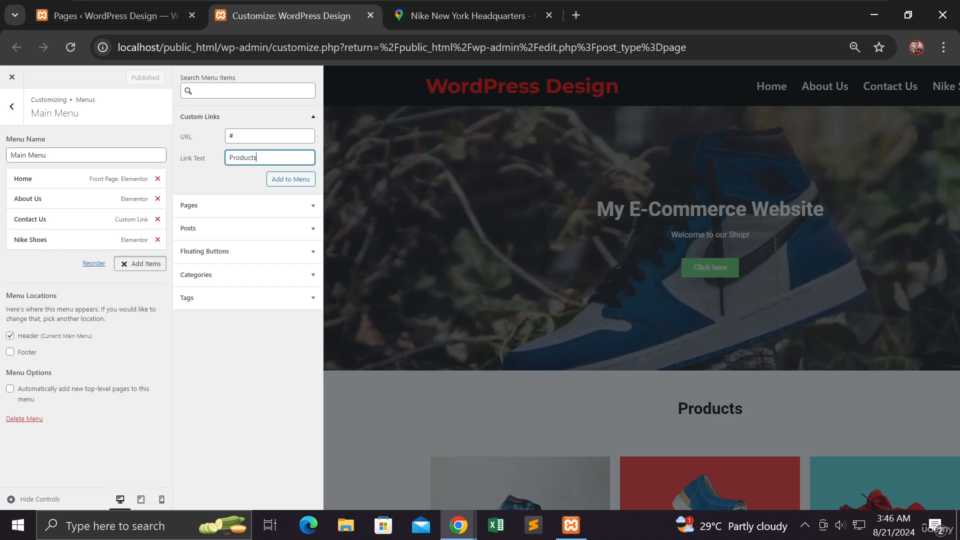
{"action": "left_click", "coordinate": [290, 179]}
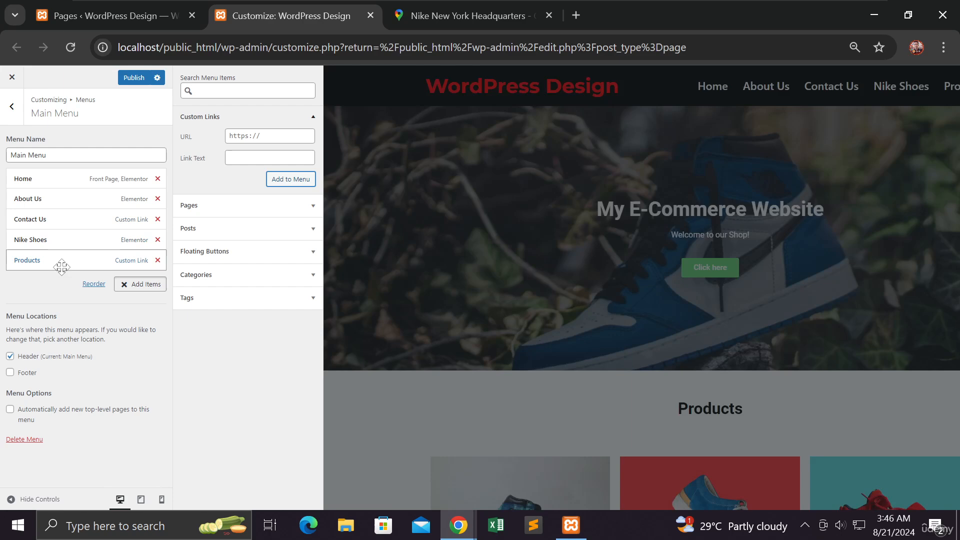
- Place Products directly below Home with Nike Shoes nested under it as a sub item, and publish the menu
{"action": "left_click_drag", "start_coordinate": [61, 269], "coordinate": [49, 200]}
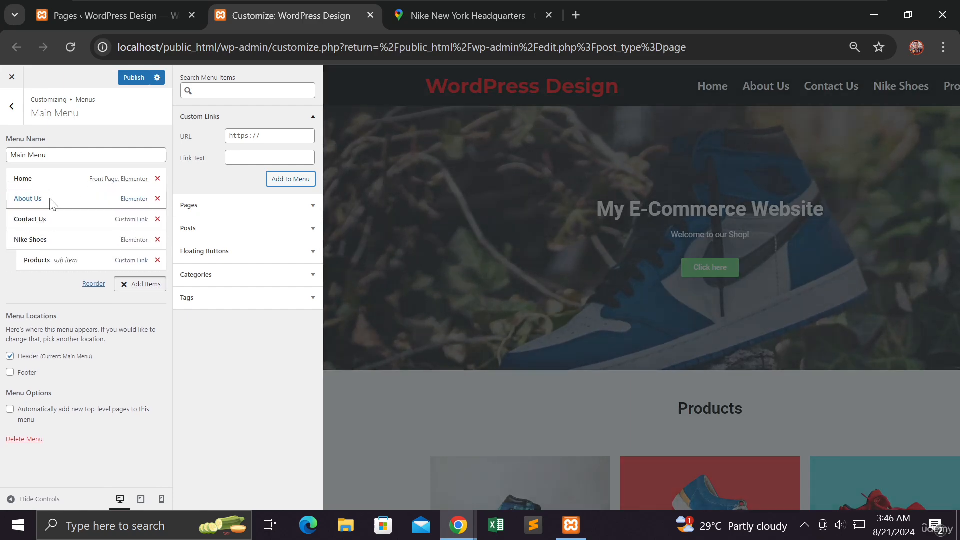
{"action": "left_click_drag", "start_coordinate": [64, 256], "coordinate": [48, 197]}
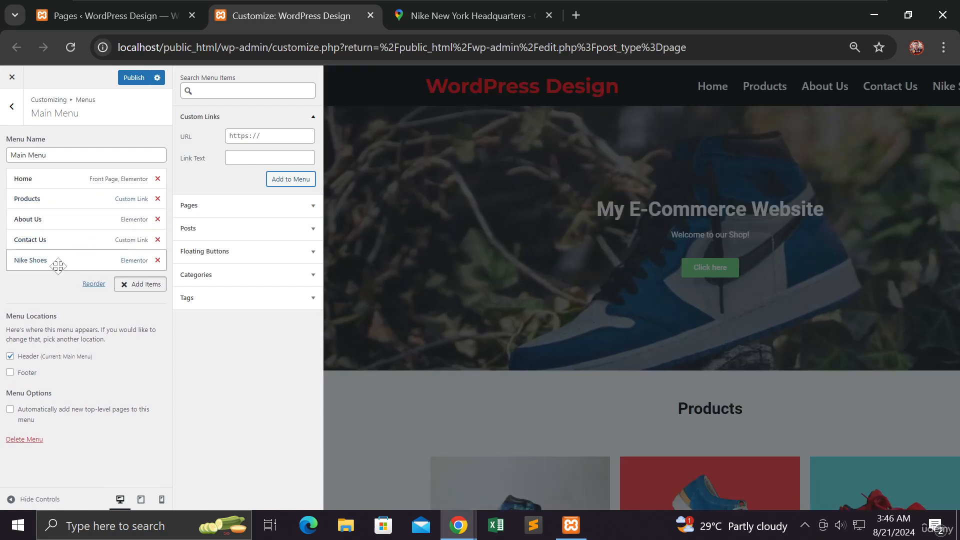
{"action": "left_click_drag", "start_coordinate": [58, 265], "coordinate": [65, 219]}
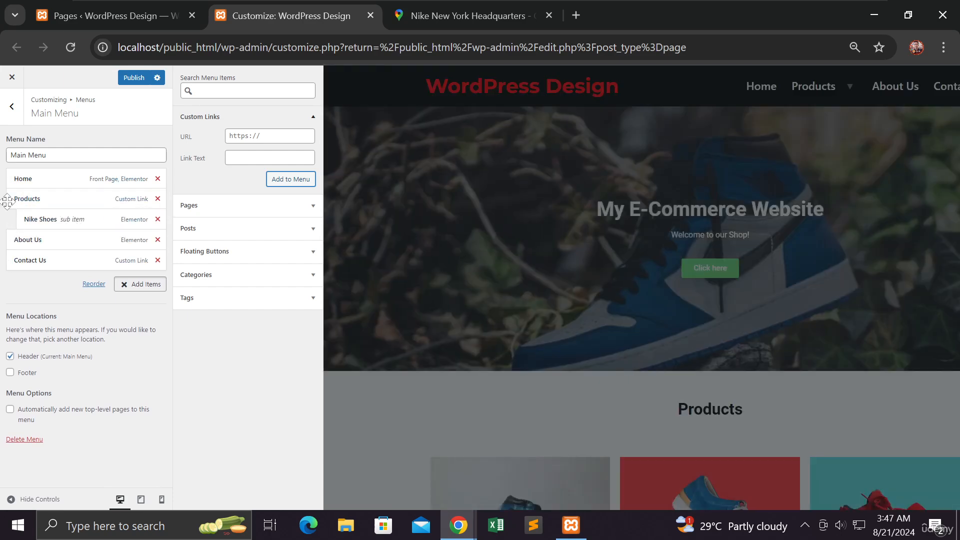
{"action": "left_click", "coordinate": [133, 78]}
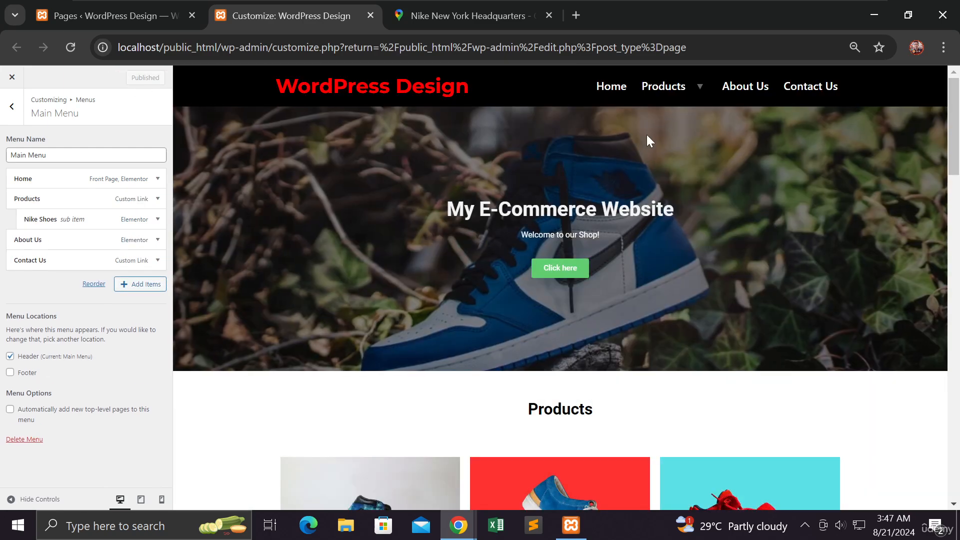
- Check the Products dropdown in the preview and on the refreshed homepage in the incognito window, and return to the Customizer
{"action": "mouse_move", "coordinate": [700, 90]}
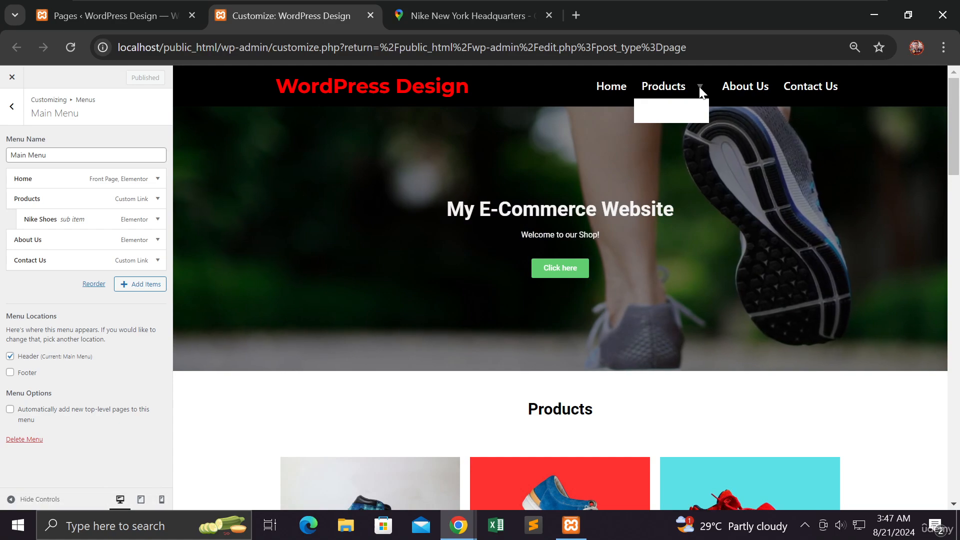
{"action": "mouse_move", "coordinate": [470, 520]}
{"action": "left_click", "coordinate": [589, 461]}
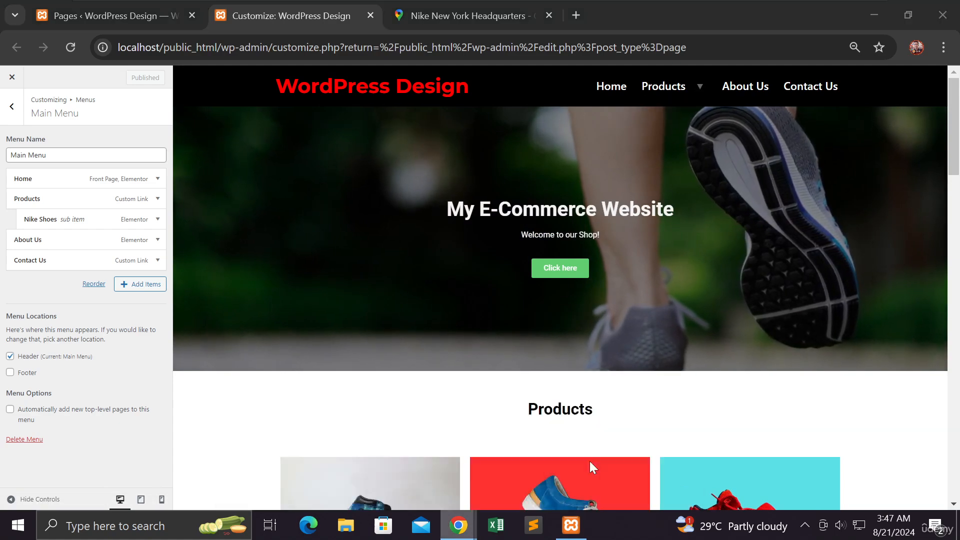
{"action": "scroll", "coordinate": [376, 228], "scroll_direction": "up", "scroll_amount": 10}
{"action": "scroll", "coordinate": [376, 228], "scroll_direction": "up", "scroll_amount": 10}
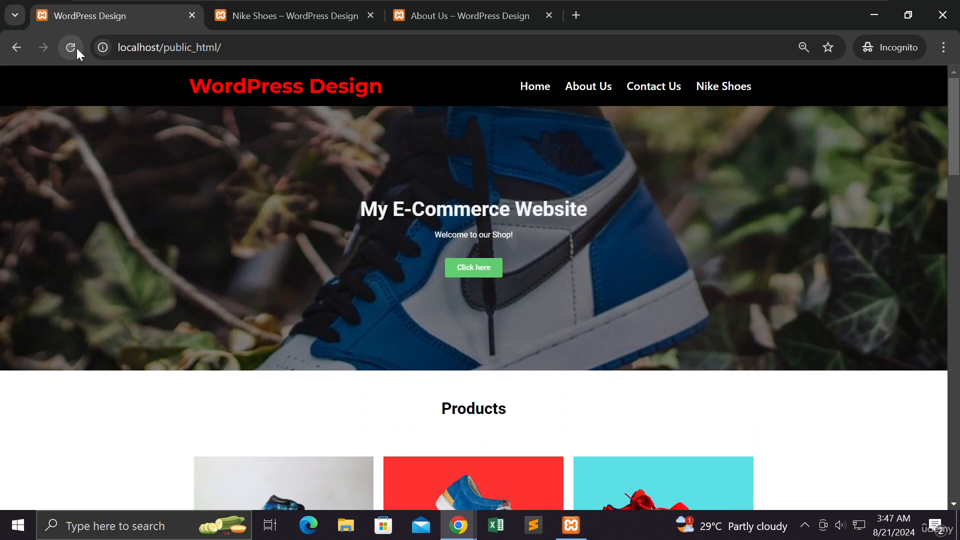
{"action": "left_click", "coordinate": [73, 47]}
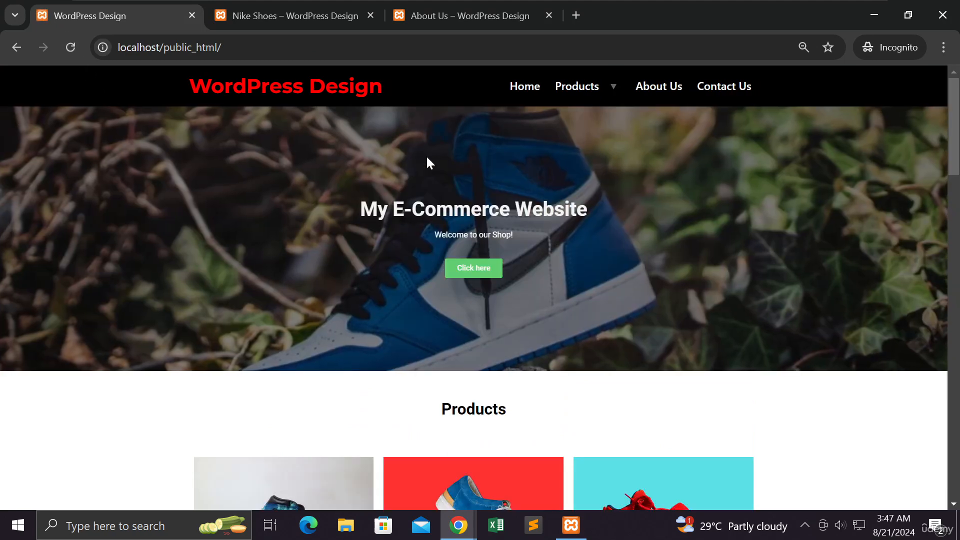
{"action": "mouse_move", "coordinate": [614, 93]}
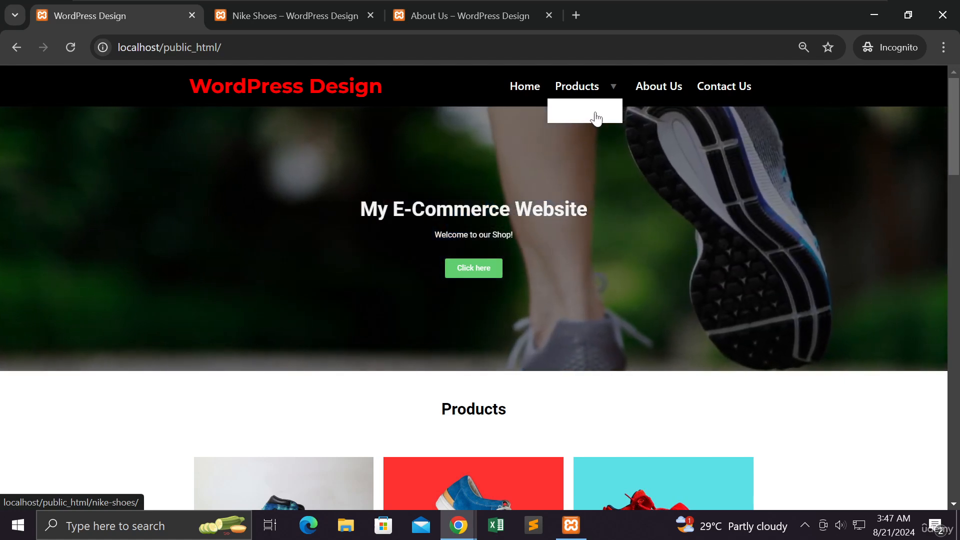
{"action": "mouse_move", "coordinate": [574, 90]}
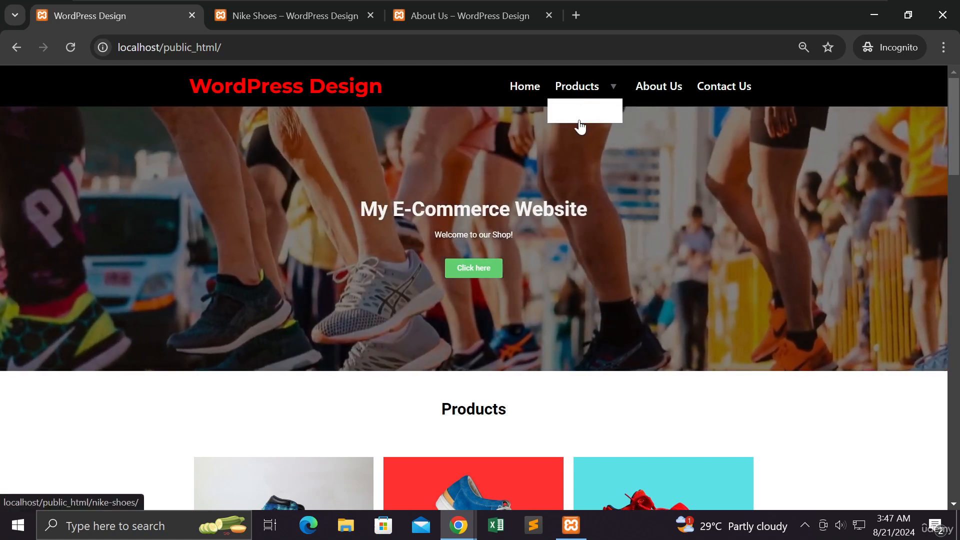
{"action": "left_click", "coordinate": [872, 16]}
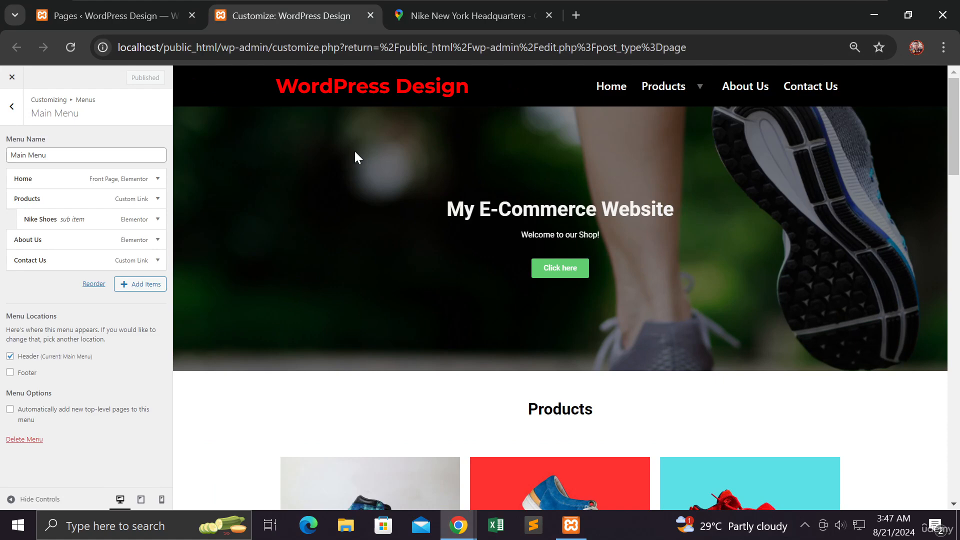
- Leave the Main Menu, check the Customizer's Homepage Settings and return to the main section list
{"action": "left_click", "coordinate": [16, 119]}
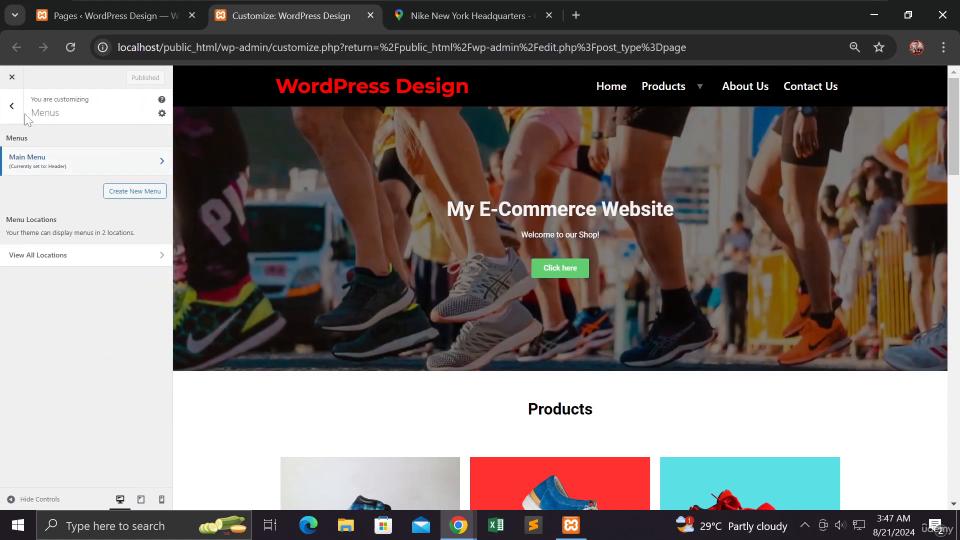
{"action": "left_click", "coordinate": [19, 120]}
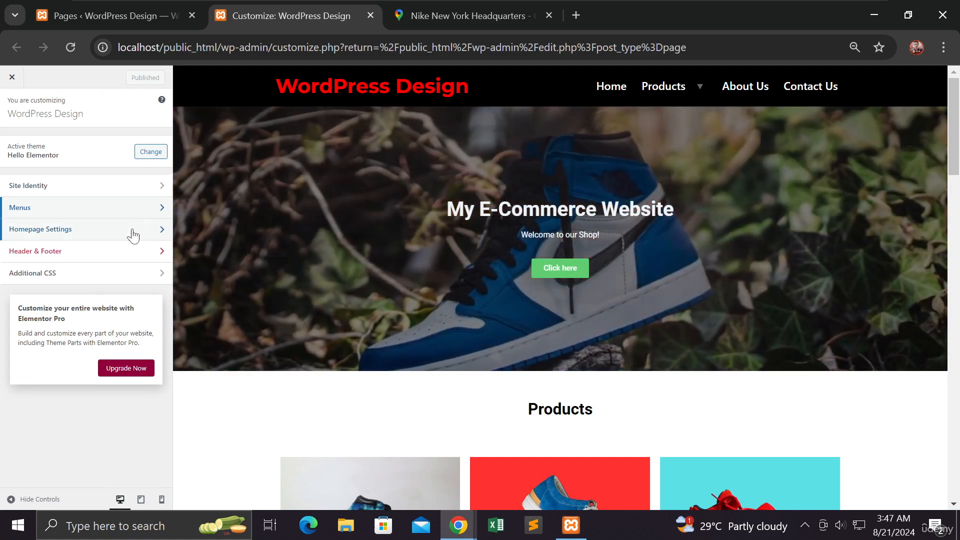
{"action": "left_click", "coordinate": [133, 229]}
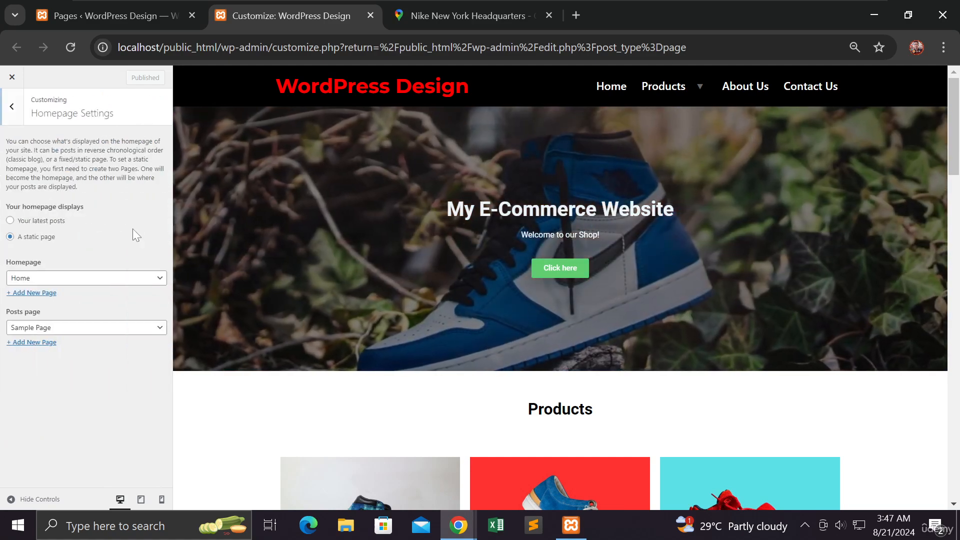
{"action": "left_click", "coordinate": [12, 106]}
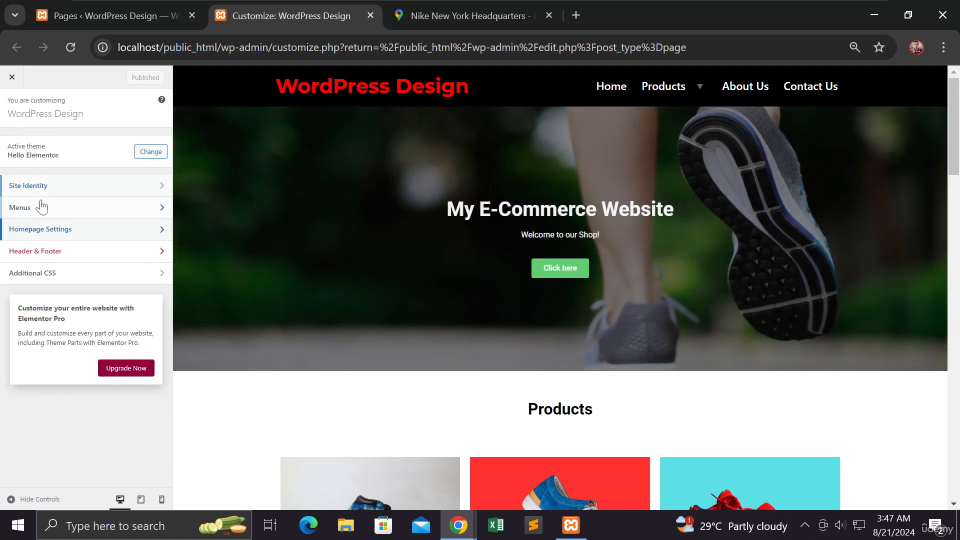
- Look through the Customizer's Menus and Site Identity sections and the Pages list, and return to the main section list
{"action": "left_click", "coordinate": [42, 207]}
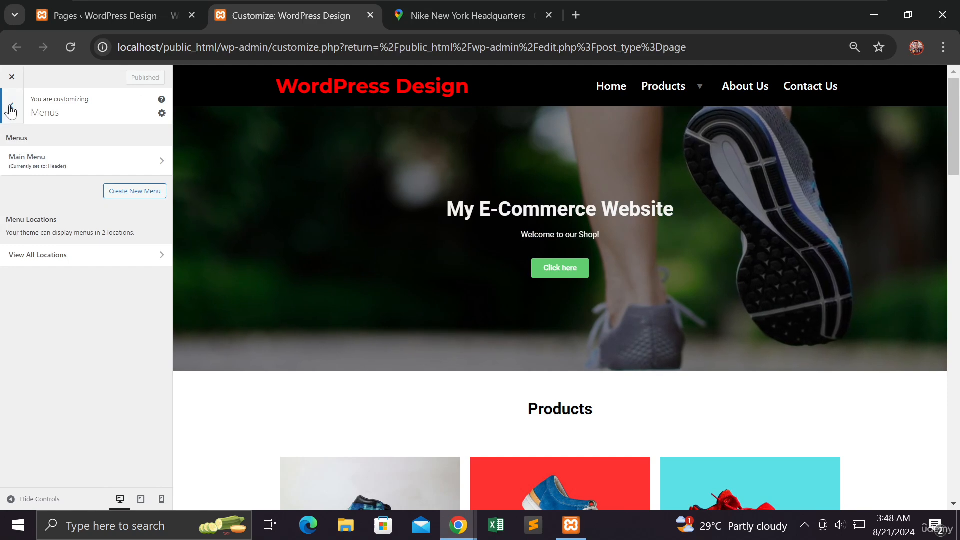
{"action": "left_click", "coordinate": [11, 110]}
{"action": "left_click", "coordinate": [49, 185]}
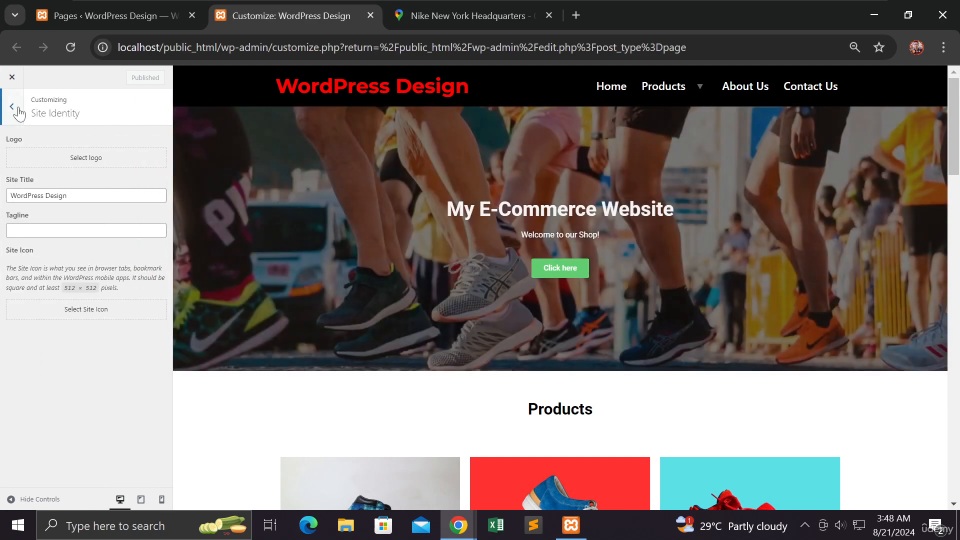
{"action": "left_click", "coordinate": [13, 108]}
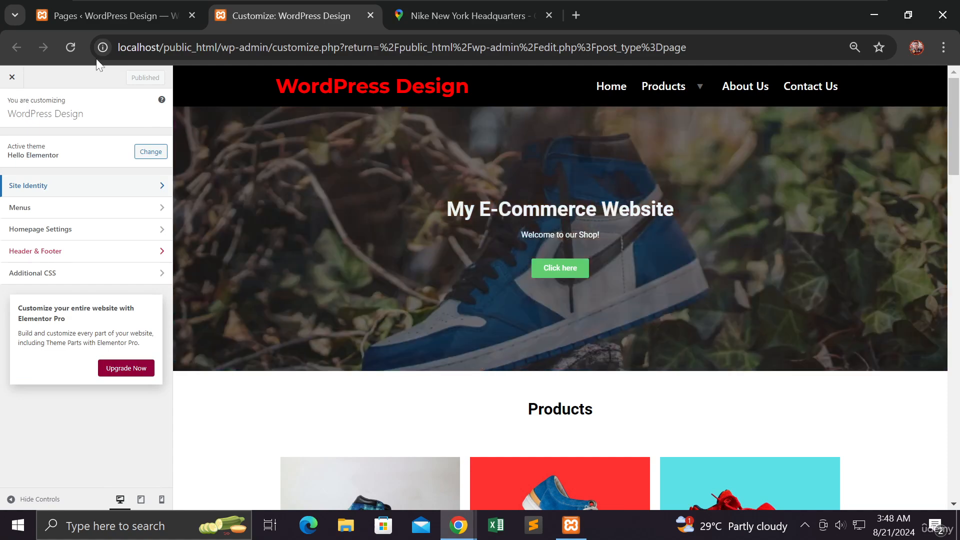
{"action": "left_click", "coordinate": [107, 14]}
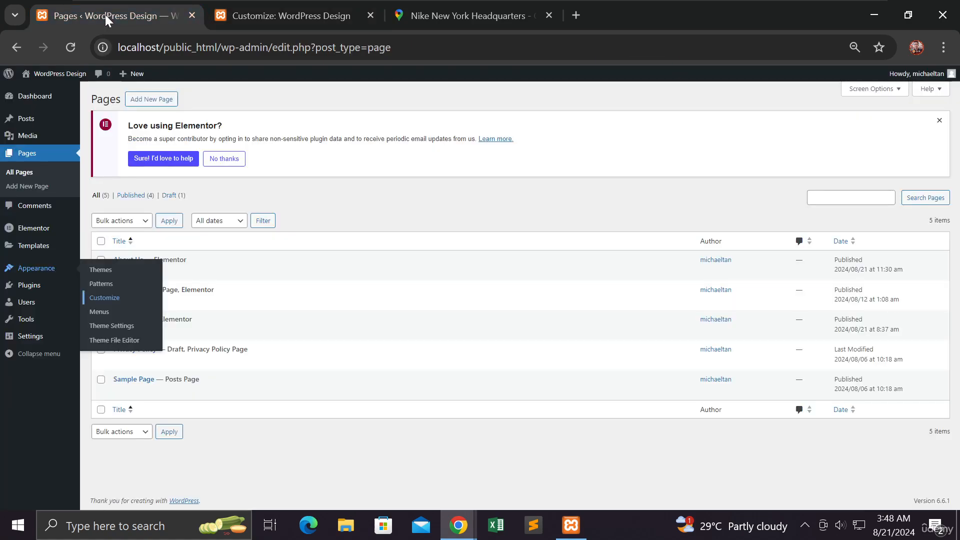
{"action": "left_click", "coordinate": [321, 20]}
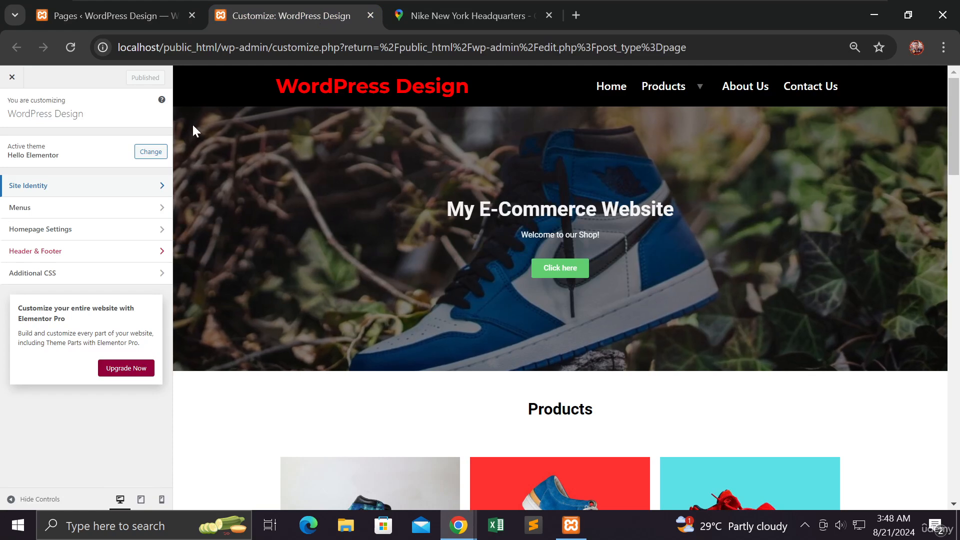
- Start designing the cross-site header in Elementor's Site Settings and open the Menu settings of Hello Theme Header
{"action": "left_click", "coordinate": [22, 255]}
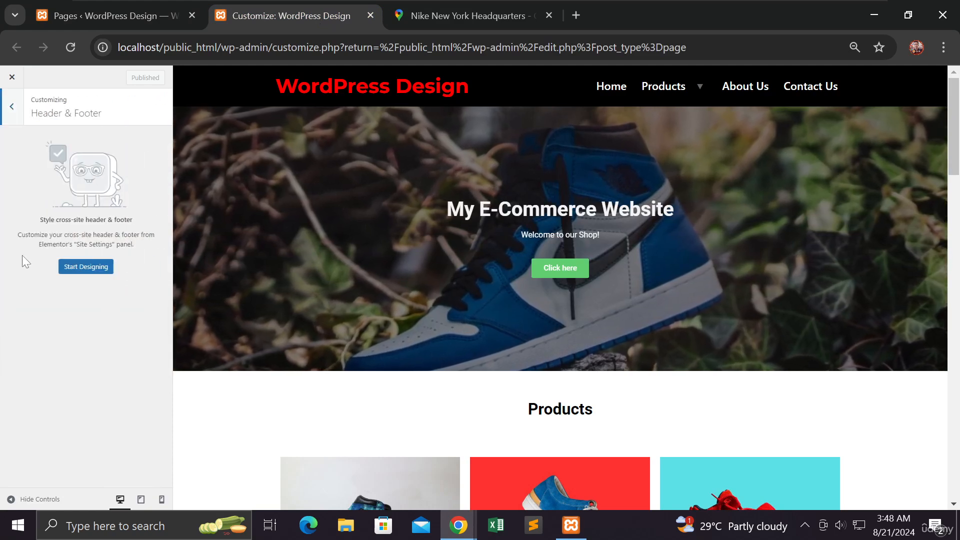
{"action": "left_click", "coordinate": [93, 274]}
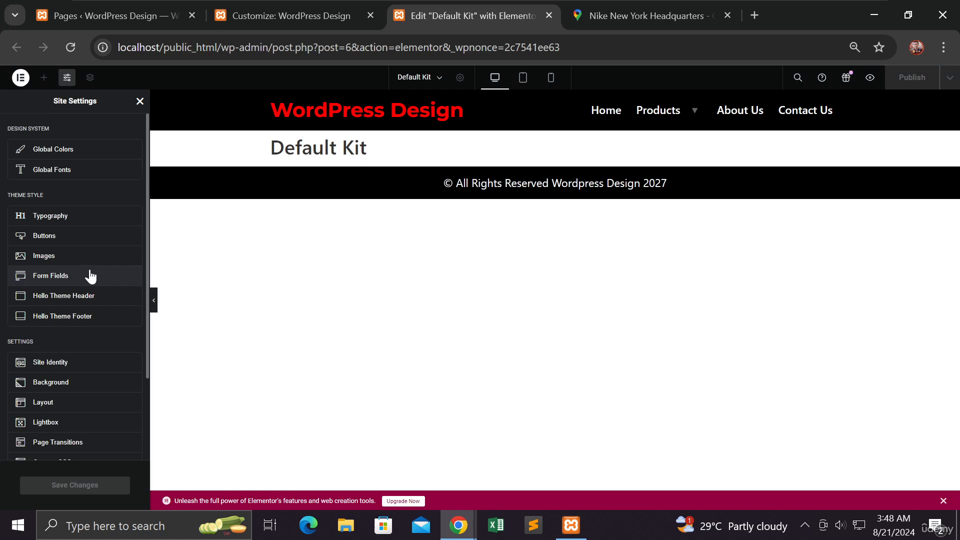
{"action": "scroll", "coordinate": [90, 279], "scroll_direction": "down", "scroll_amount": 2}
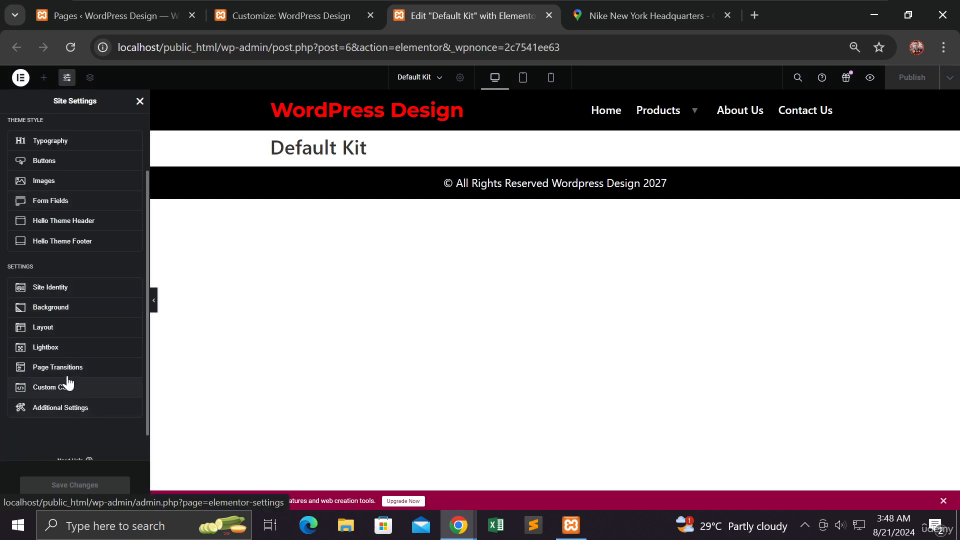
{"action": "left_click", "coordinate": [71, 228]}
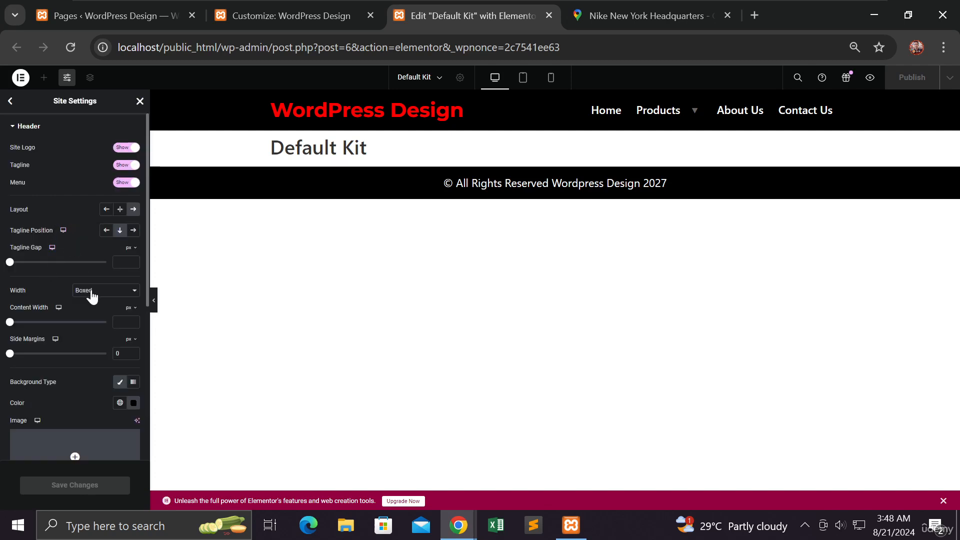
{"action": "scroll", "coordinate": [91, 296], "scroll_direction": "down", "scroll_amount": 2}
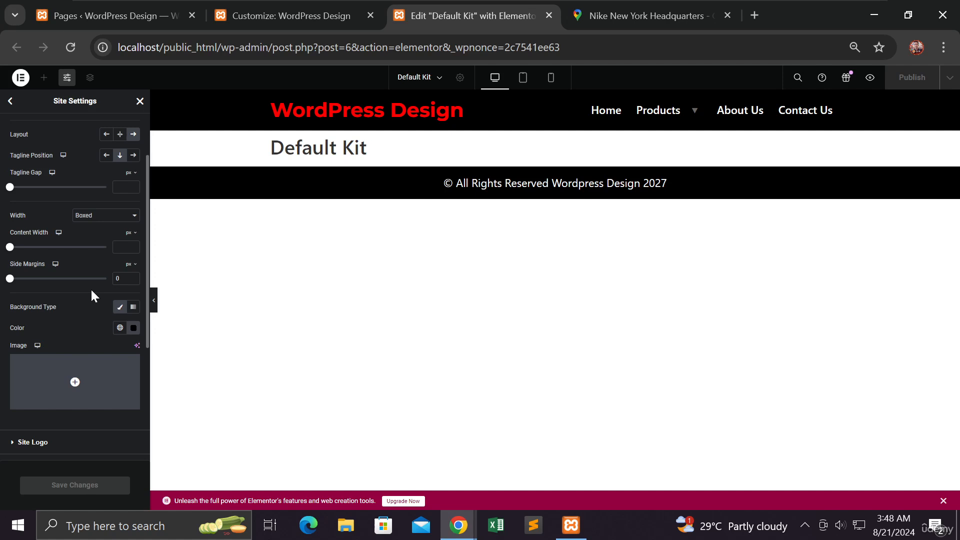
{"action": "scroll", "coordinate": [91, 295], "scroll_direction": "down", "scroll_amount": 2}
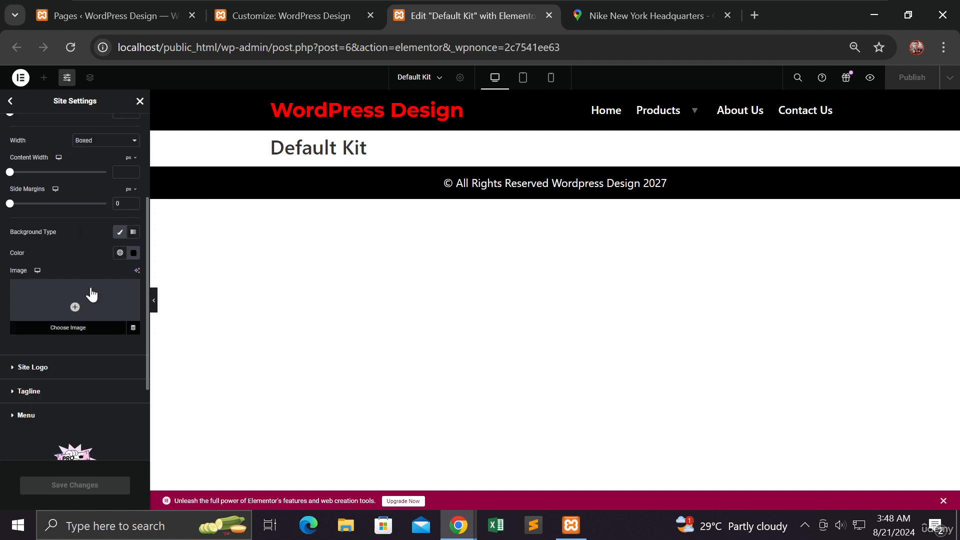
{"action": "left_click", "coordinate": [24, 415]}
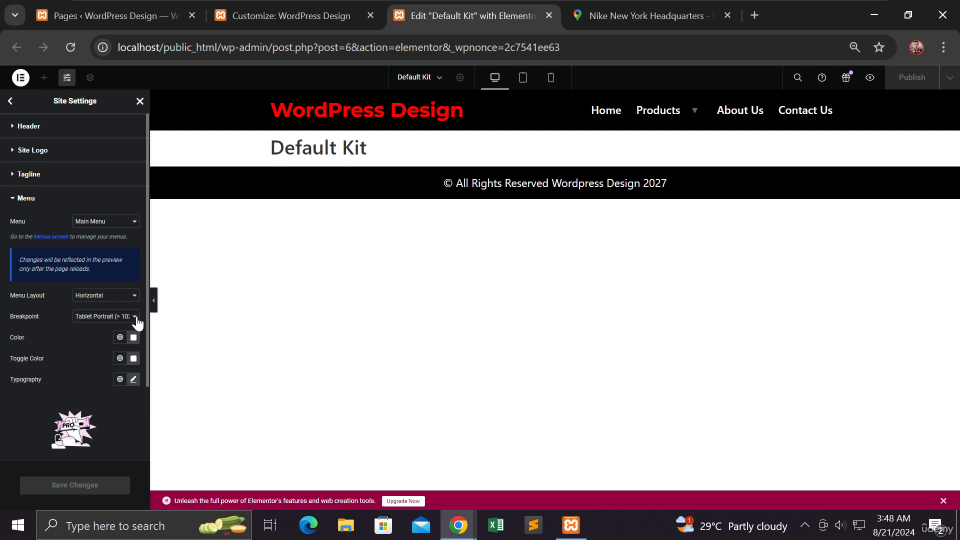
- Examine the Menu Layout options and other menu settings, and check the Products dropdown in the preview
{"action": "left_click", "coordinate": [134, 296]}
{"action": "left_click", "coordinate": [136, 303]}
{"action": "scroll", "coordinate": [102, 348], "scroll_direction": "down", "scroll_amount": 2}
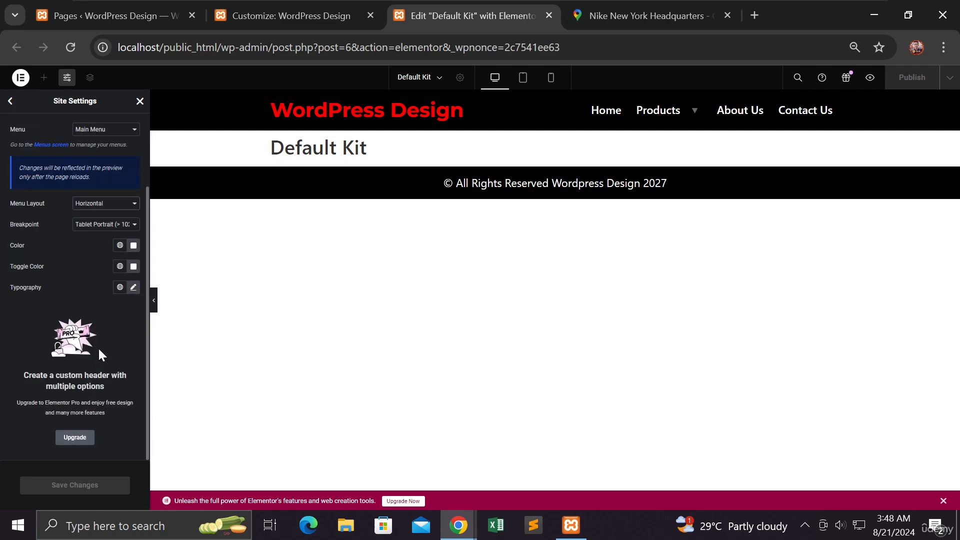
{"action": "scroll", "coordinate": [99, 353], "scroll_direction": "up", "scroll_amount": 2}
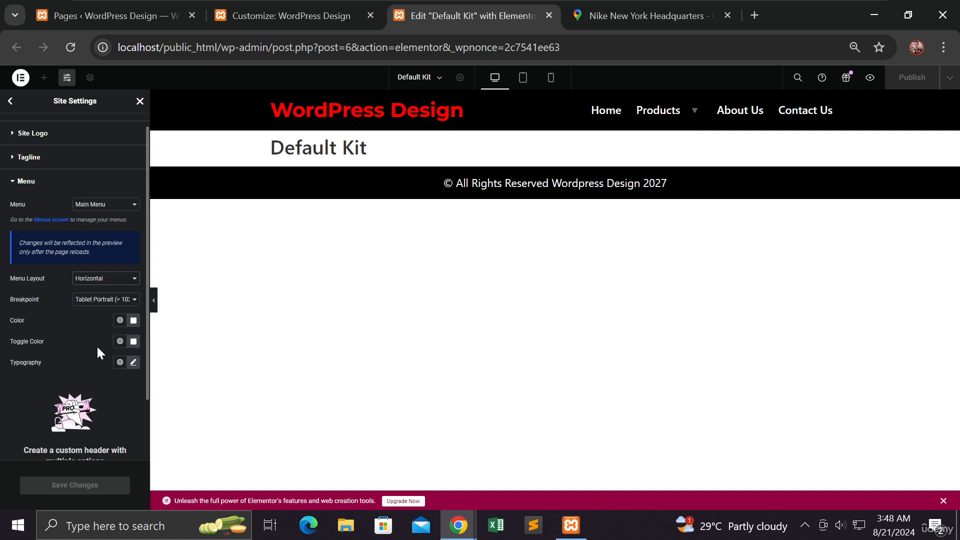
{"action": "mouse_move", "coordinate": [699, 114]}
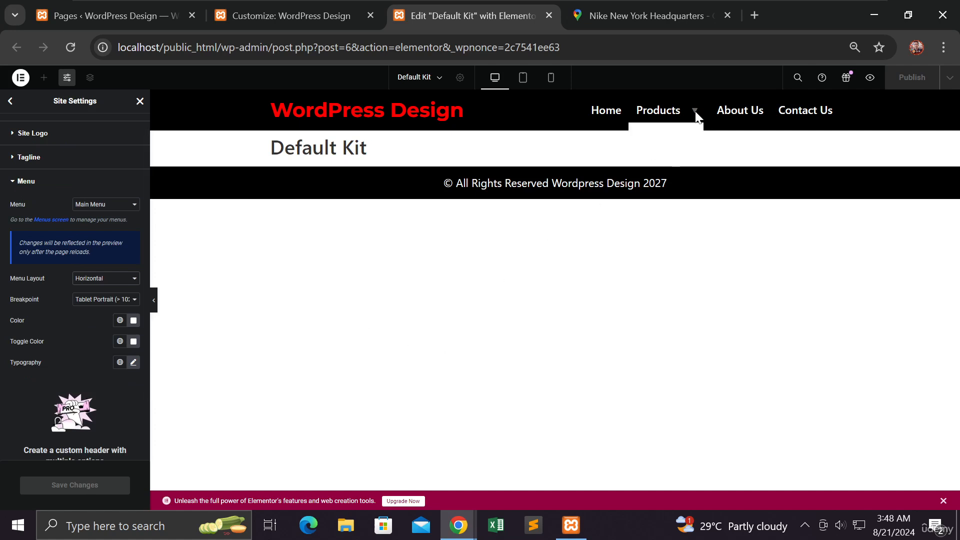
{"action": "mouse_move", "coordinate": [671, 107]}
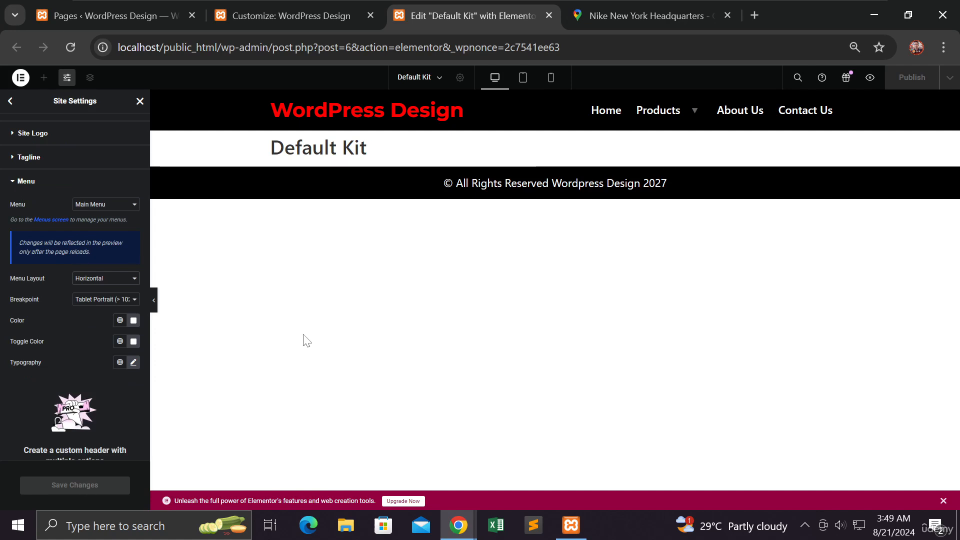
- Try near-black #131313 and red #EF0F0F as the menu's toggle color, and check the red in the mobile preview
{"action": "left_click", "coordinate": [133, 341]}
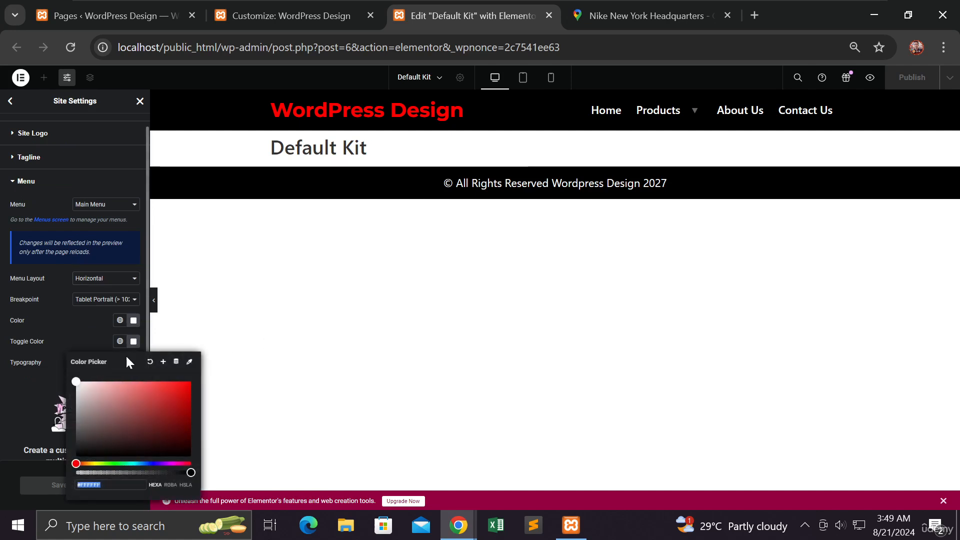
{"action": "left_click", "coordinate": [78, 451]}
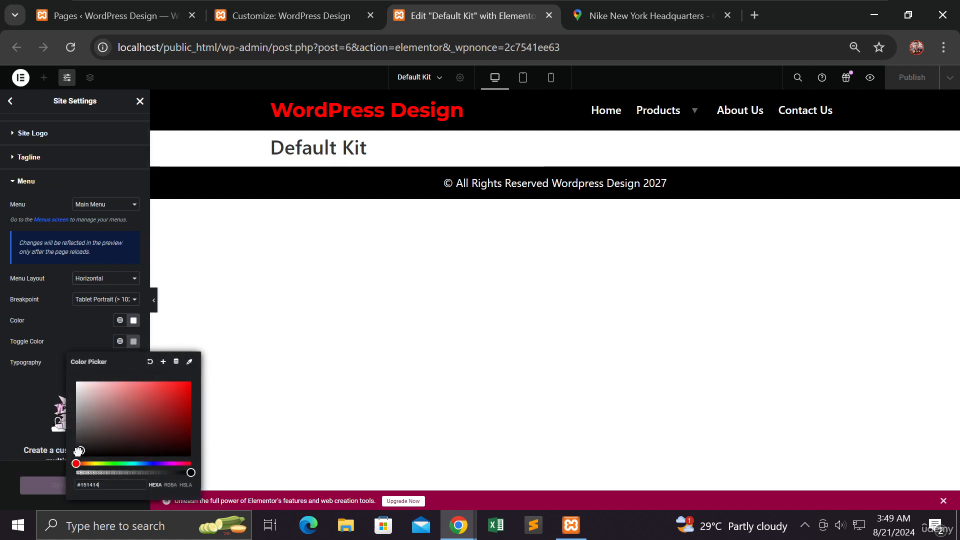
{"action": "mouse_move", "coordinate": [681, 118]}
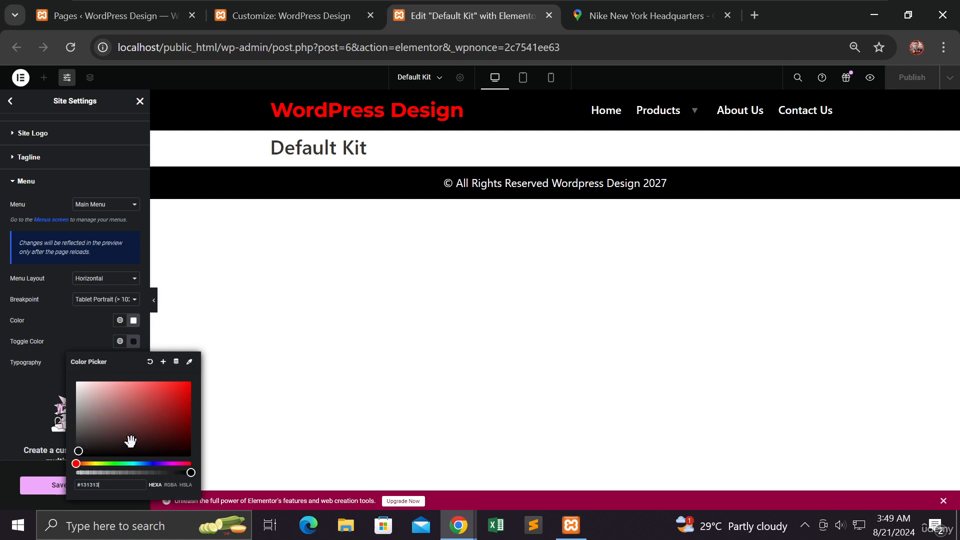
{"action": "left_click", "coordinate": [169, 413]}
{"action": "left_click_drag", "start_coordinate": [181, 405], "coordinate": [183, 386]}
{"action": "mouse_move", "coordinate": [689, 120]}
{"action": "left_click", "coordinate": [550, 78]}
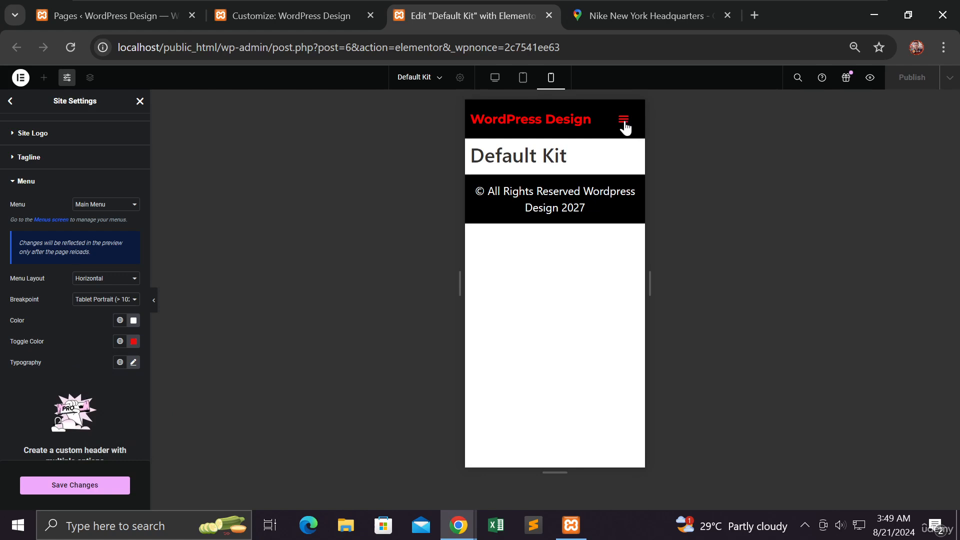
- Set the menu's toggle color back to white, #FFFFFF
{"action": "left_click", "coordinate": [134, 341]}
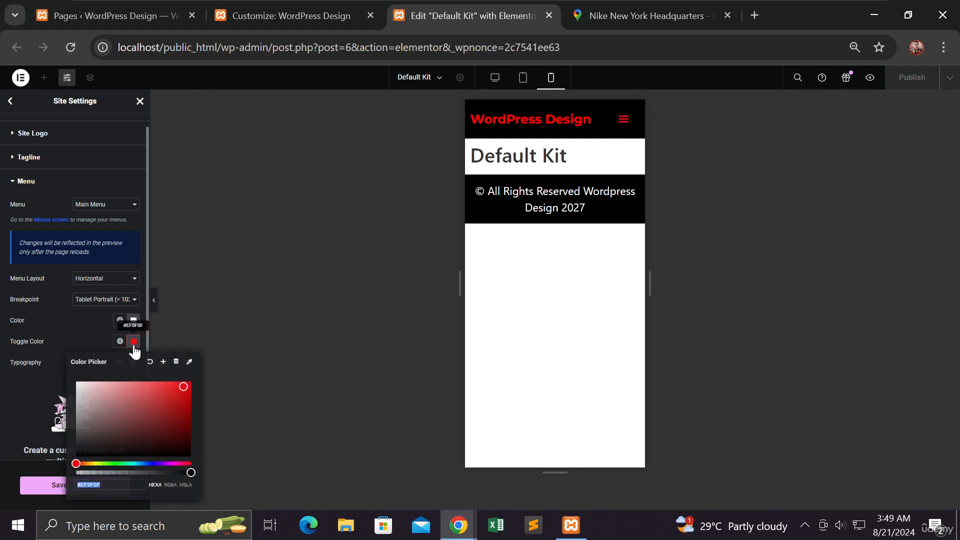
{"action": "left_click_drag", "start_coordinate": [100, 395], "coordinate": [74, 379]}
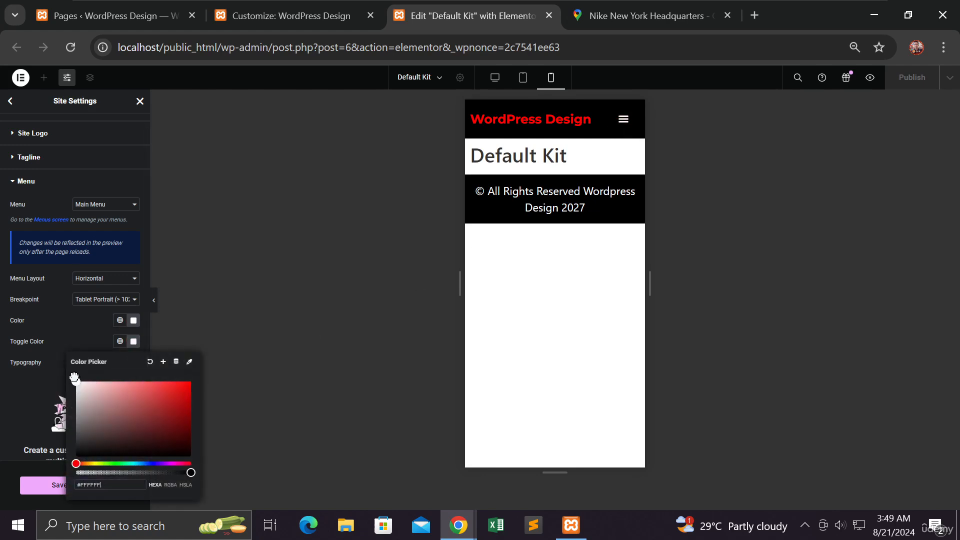
{"action": "left_click", "coordinate": [82, 327]}
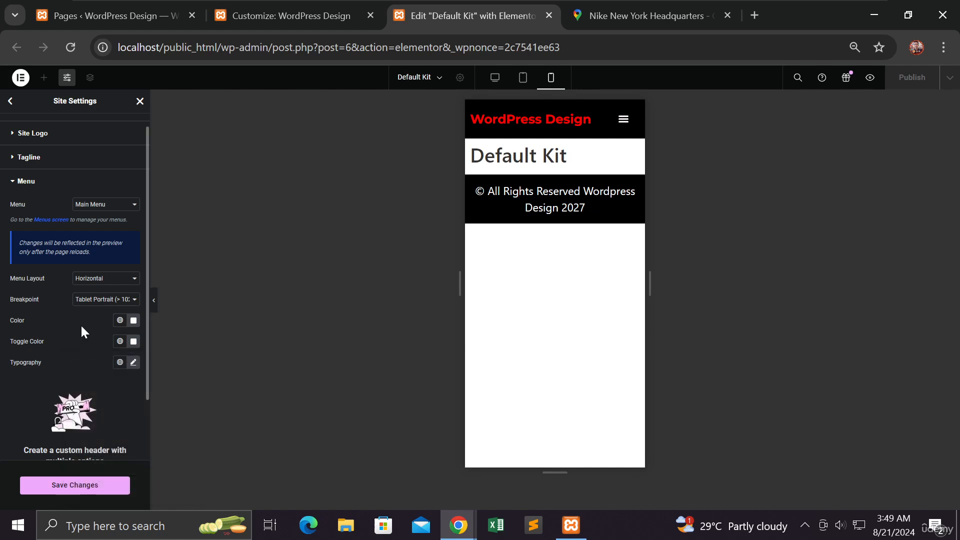
- Try black #000000 as the menu color, and check it in the expanded mobile menu and the desktop preview
{"action": "left_click", "coordinate": [133, 323]}
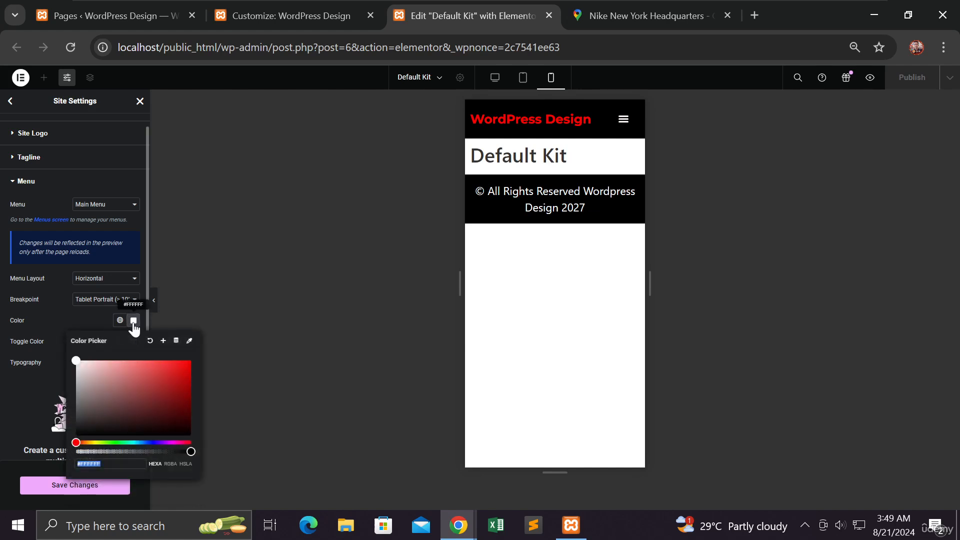
{"action": "left_click_drag", "start_coordinate": [76, 361], "coordinate": [71, 438]}
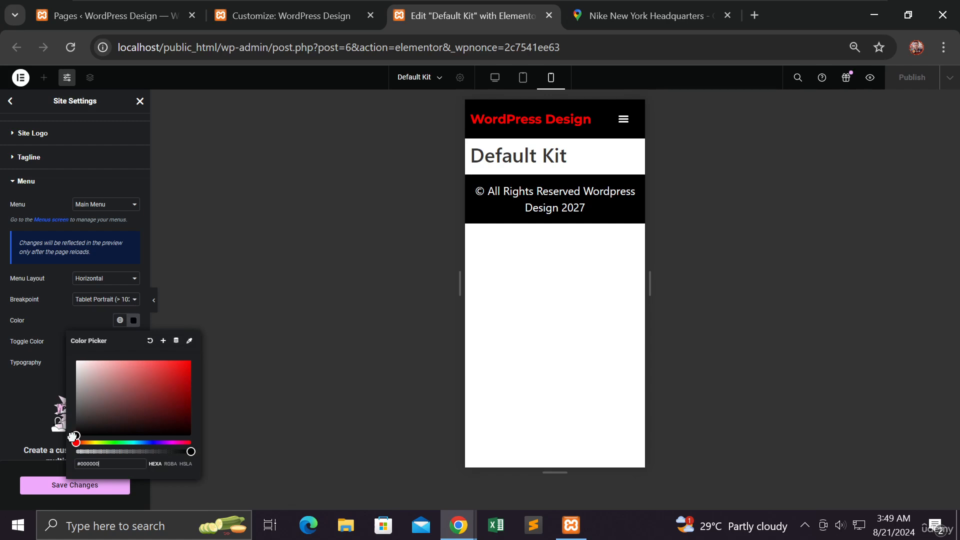
{"action": "left_click", "coordinate": [624, 120]}
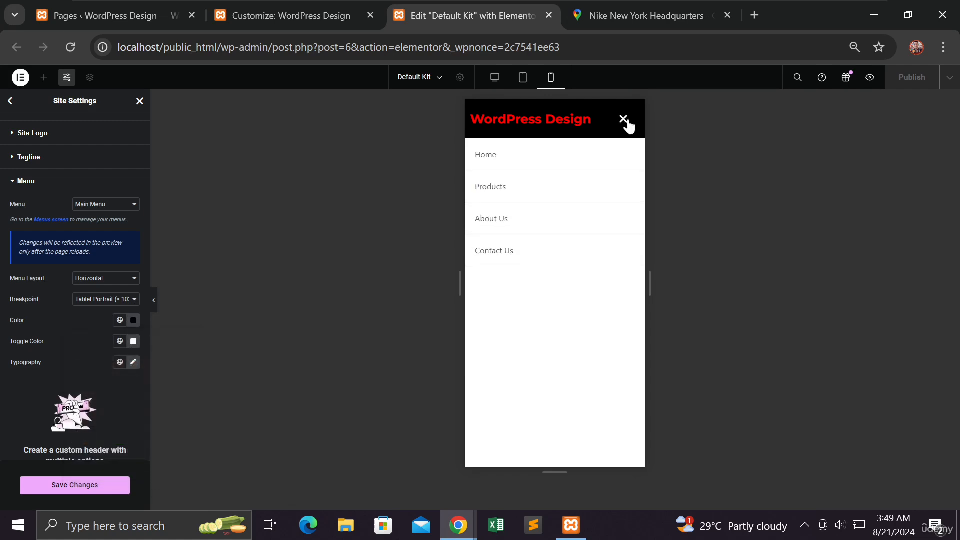
{"action": "left_click", "coordinate": [495, 77]}
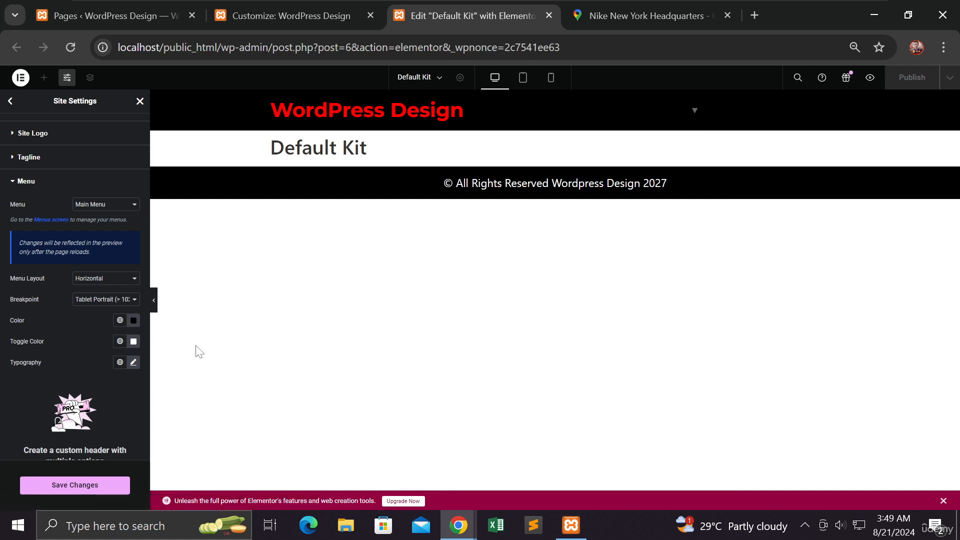
- Set the menu color to off-white, #F5F5F5
{"action": "left_click", "coordinate": [133, 321]}
{"action": "left_click_drag", "start_coordinate": [86, 374], "coordinate": [68, 363]}
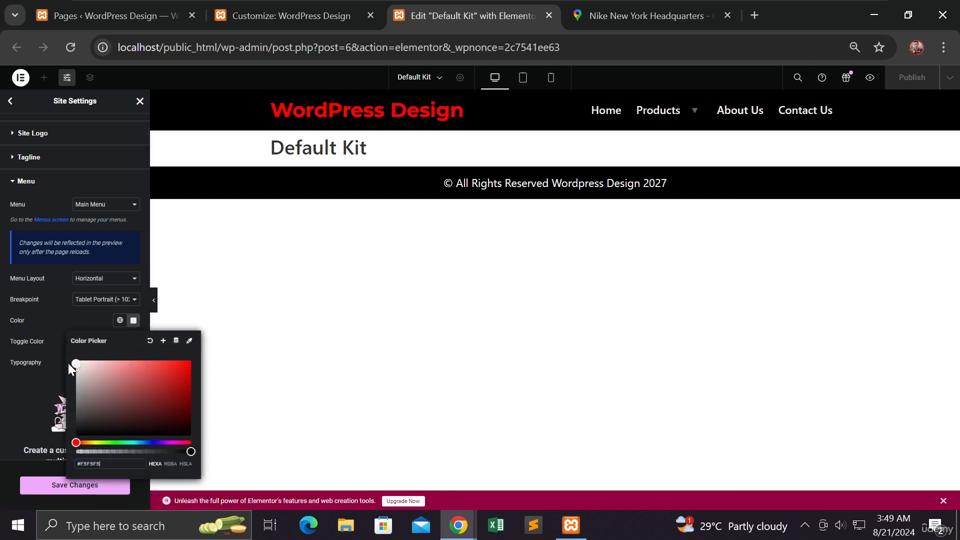
{"action": "left_click", "coordinate": [50, 312]}
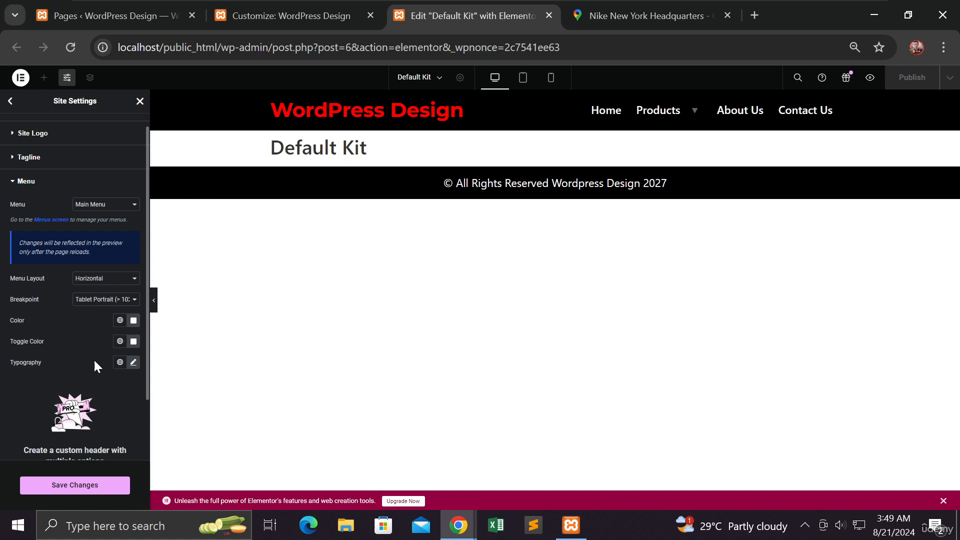
- Review the menu's typography settings, check the Products dropdown in the preview and close the typography options
{"action": "scroll", "coordinate": [94, 358], "scroll_direction": "down", "scroll_amount": 2}
{"action": "left_click", "coordinate": [133, 288]}
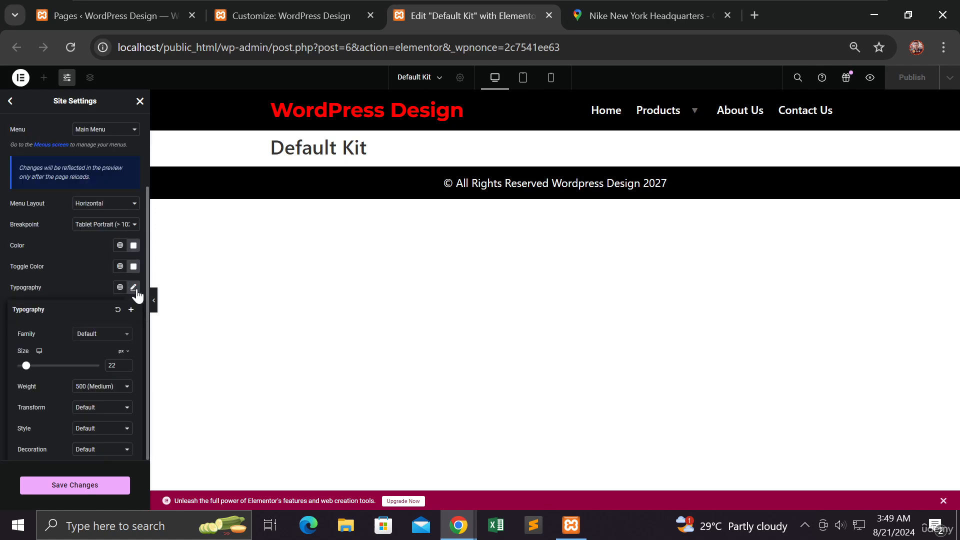
{"action": "scroll", "coordinate": [123, 342], "scroll_direction": "down", "scroll_amount": 2}
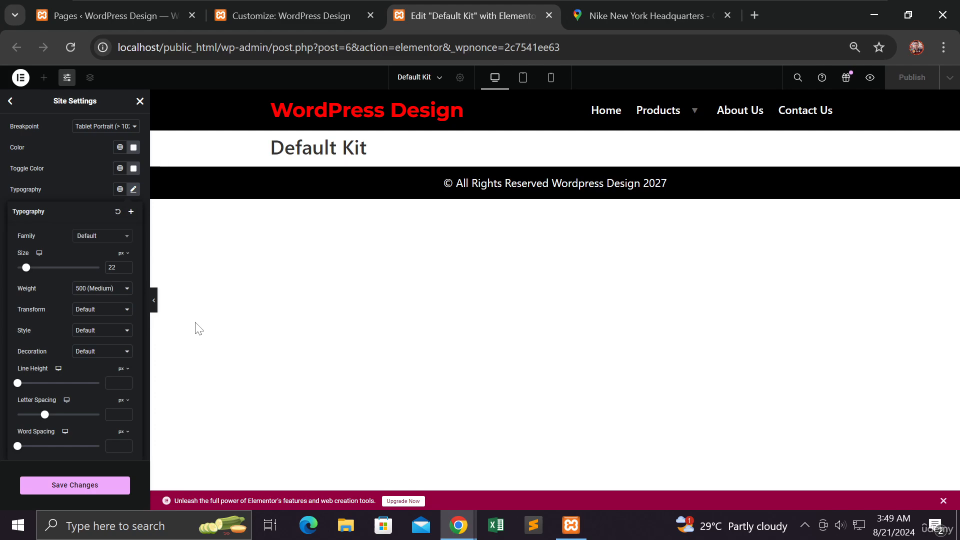
{"action": "mouse_move", "coordinate": [683, 128]}
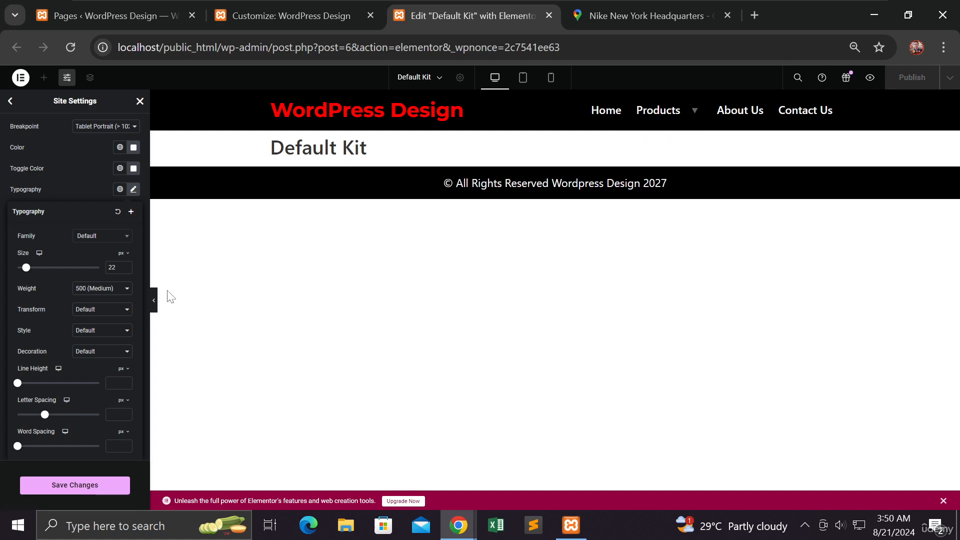
{"action": "left_click", "coordinate": [85, 191]}
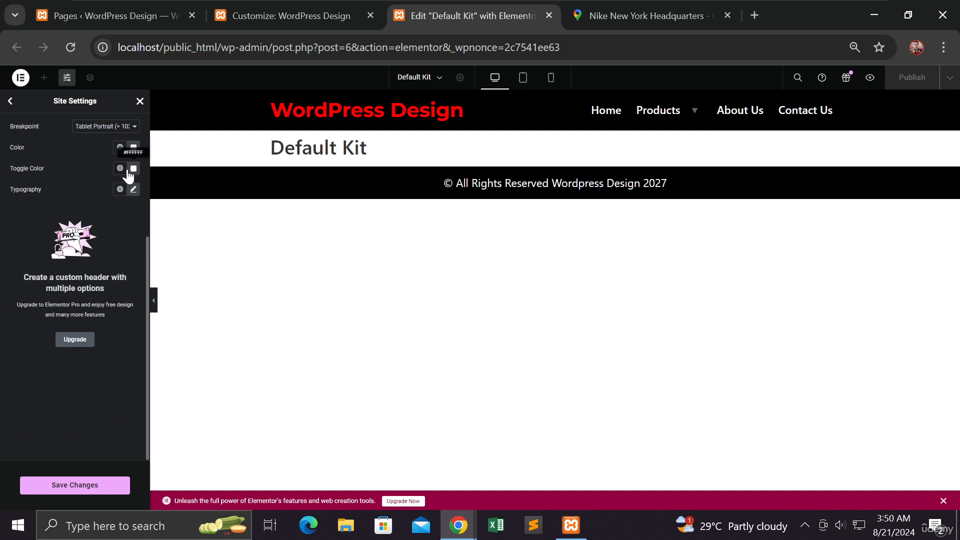
- Open the Header settings of Hello Theme Header to examine the layout, width and background options
{"action": "scroll", "coordinate": [129, 176], "scroll_direction": "up", "scroll_amount": 3}
{"action": "scroll", "coordinate": [56, 223], "scroll_direction": "up", "scroll_amount": 1}
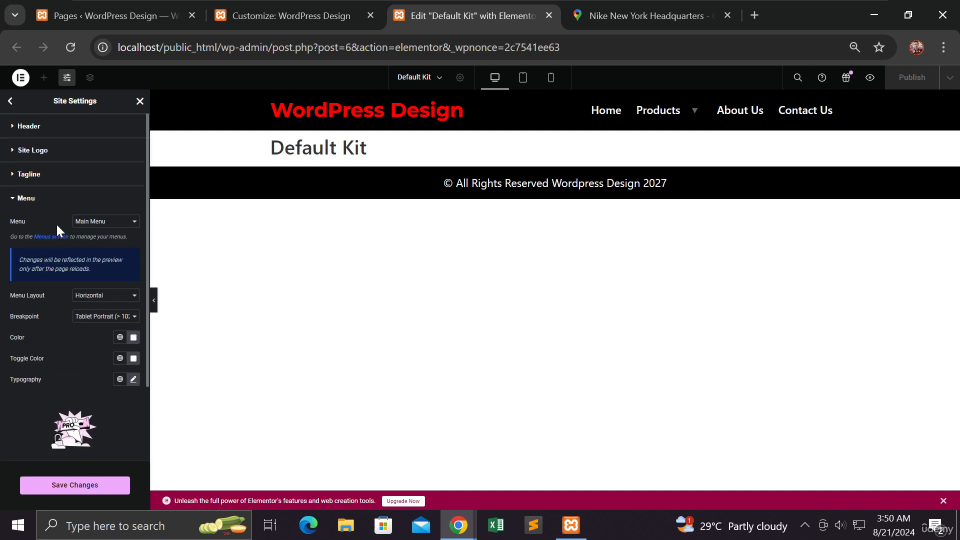
{"action": "left_click", "coordinate": [15, 128]}
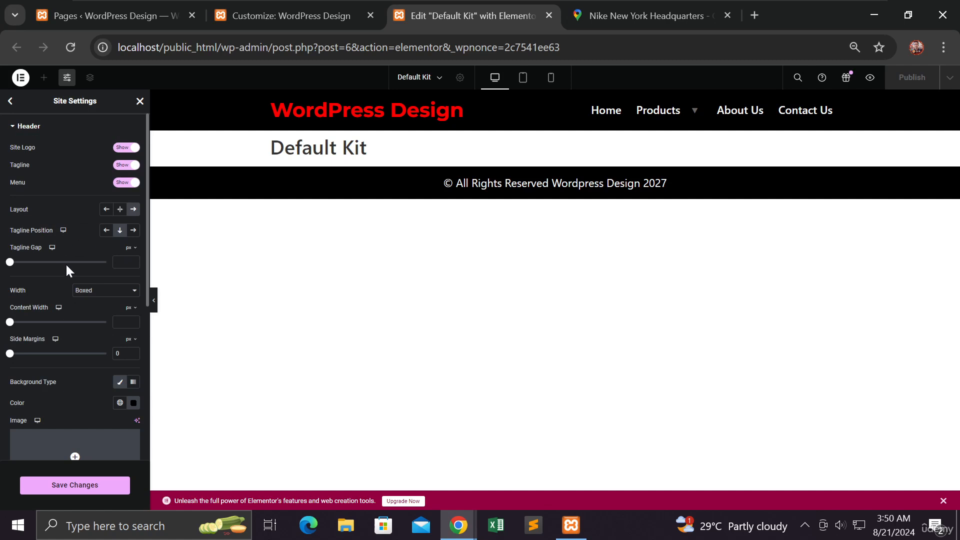
- Review the header's width and background options and the Menu section, and return to the Header settings
{"action": "scroll", "coordinate": [103, 276], "scroll_direction": "down", "scroll_amount": 2}
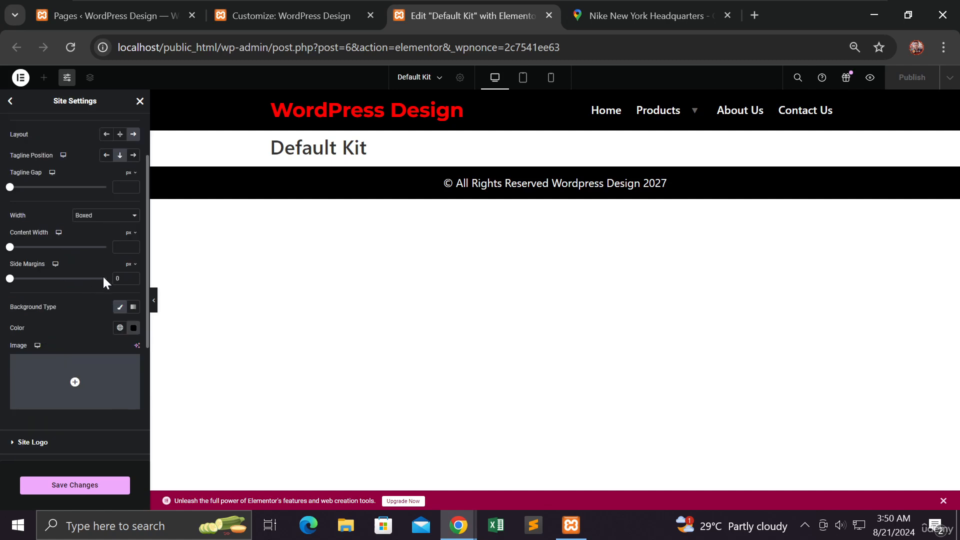
{"action": "scroll", "coordinate": [105, 281], "scroll_direction": "down", "scroll_amount": 2}
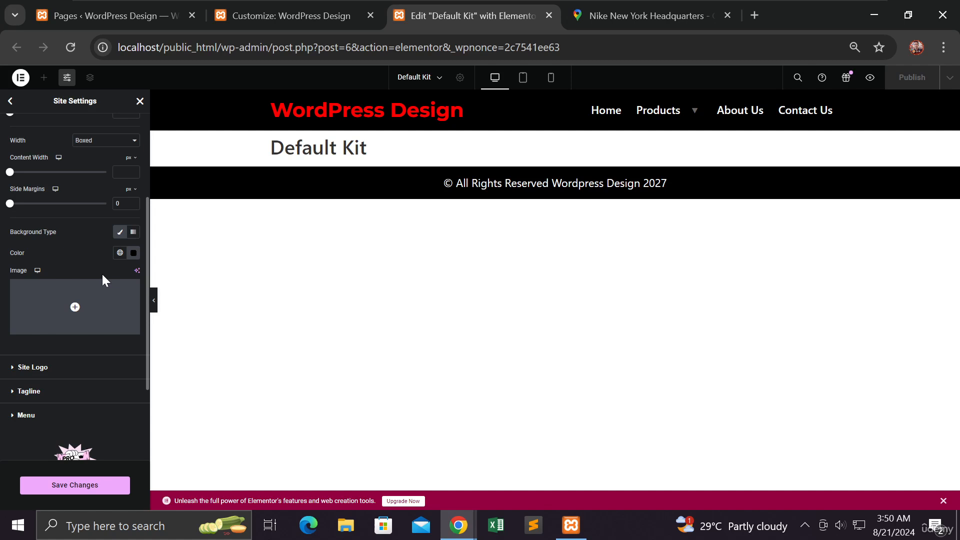
{"action": "scroll", "coordinate": [89, 372], "scroll_direction": "down", "scroll_amount": 2}
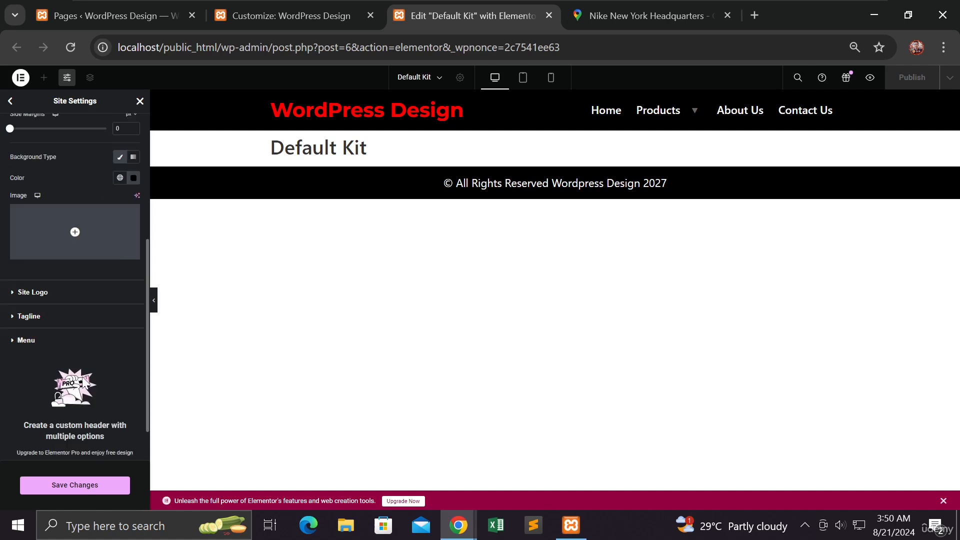
{"action": "left_click", "coordinate": [12, 341]}
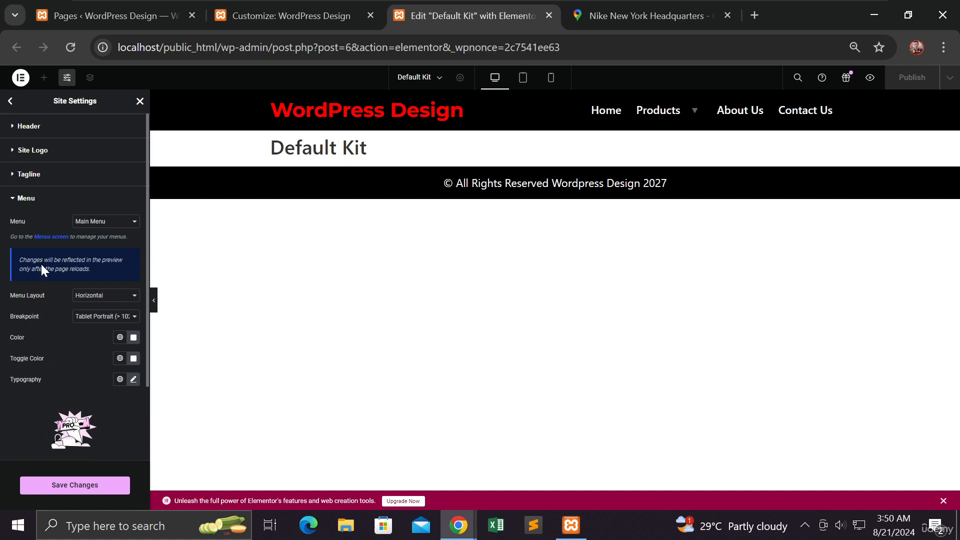
{"action": "left_click", "coordinate": [15, 127]}
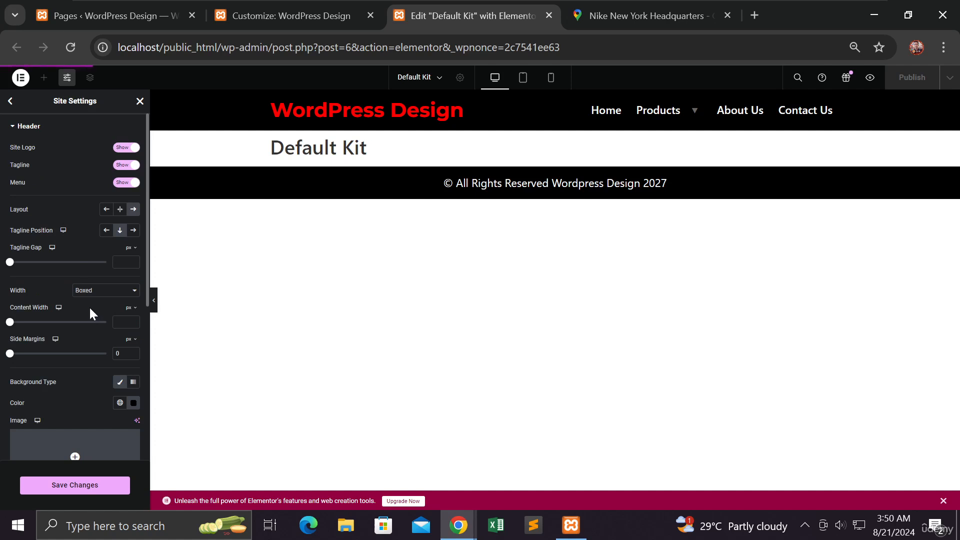
- Try dark gray #3A3A3A, near-black #050505 and pink #FFA1A1 as the header background color
{"action": "left_click", "coordinate": [132, 406]}
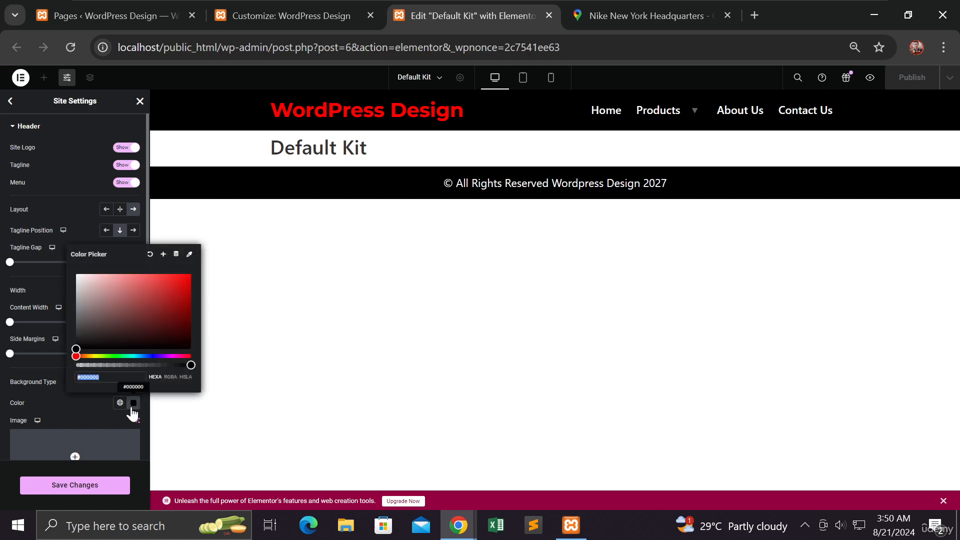
{"action": "left_click", "coordinate": [76, 334]}
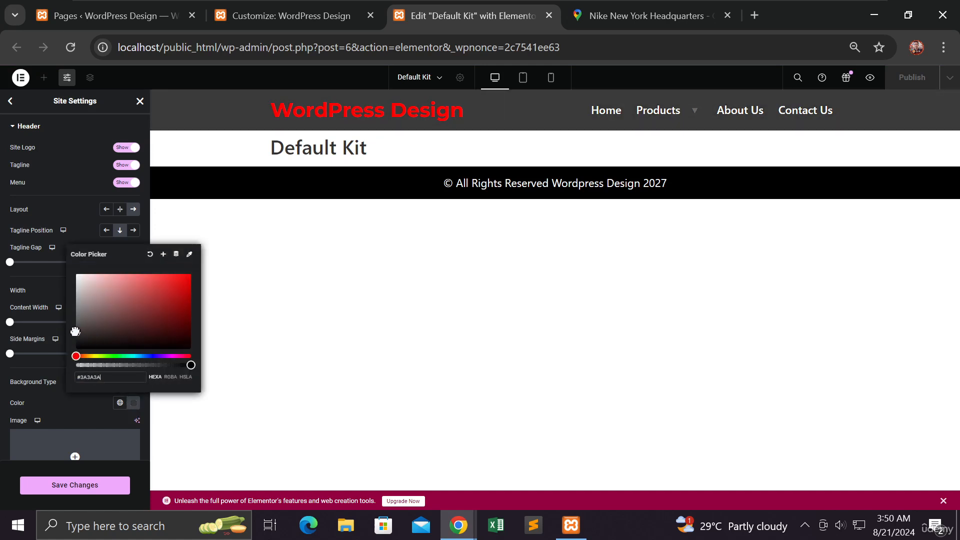
{"action": "left_click_drag", "start_coordinate": [75, 332], "coordinate": [86, 349]}
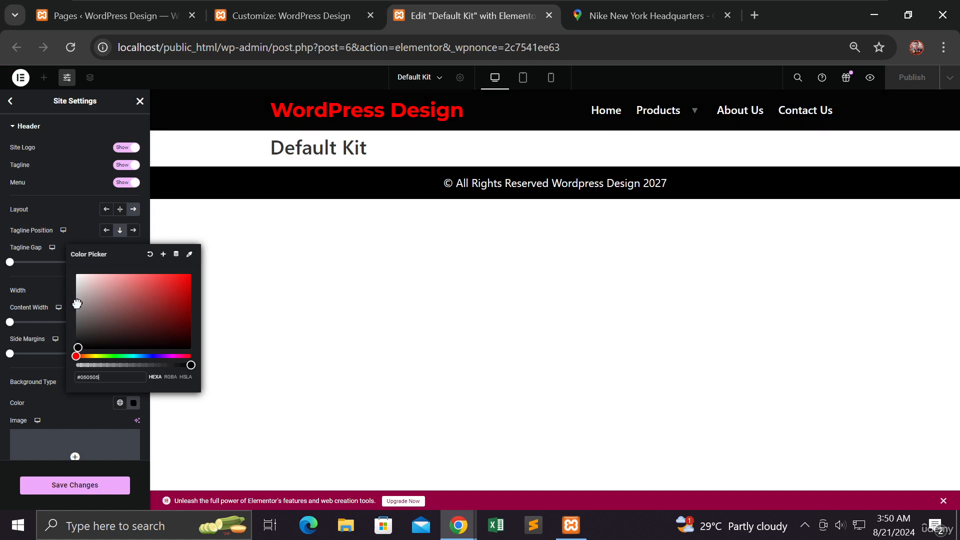
{"action": "left_click_drag", "start_coordinate": [78, 303], "coordinate": [118, 274]}
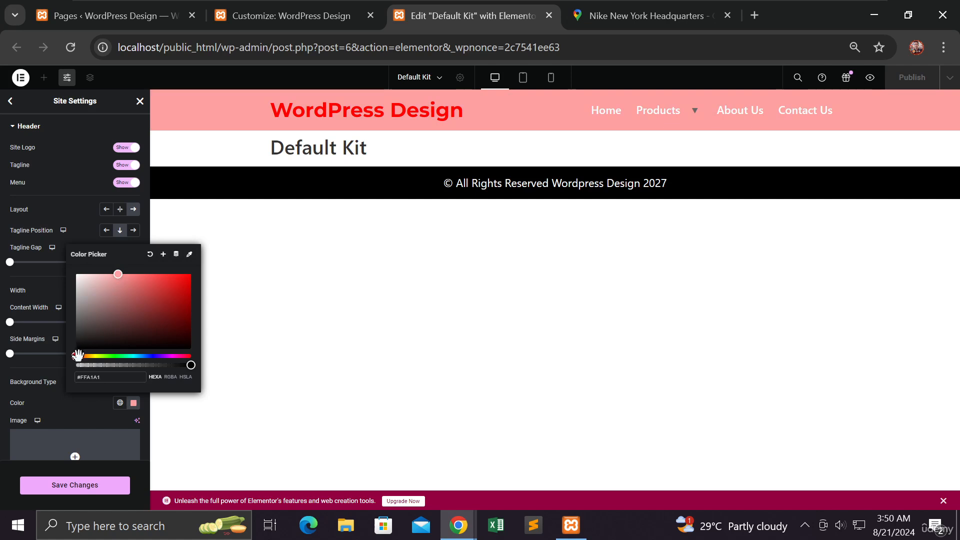
- Shift the header background to a blue hue, setting it to #2027B6
{"action": "left_click_drag", "start_coordinate": [79, 355], "coordinate": [151, 355]}
{"action": "left_click_drag", "start_coordinate": [119, 274], "coordinate": [170, 298]}
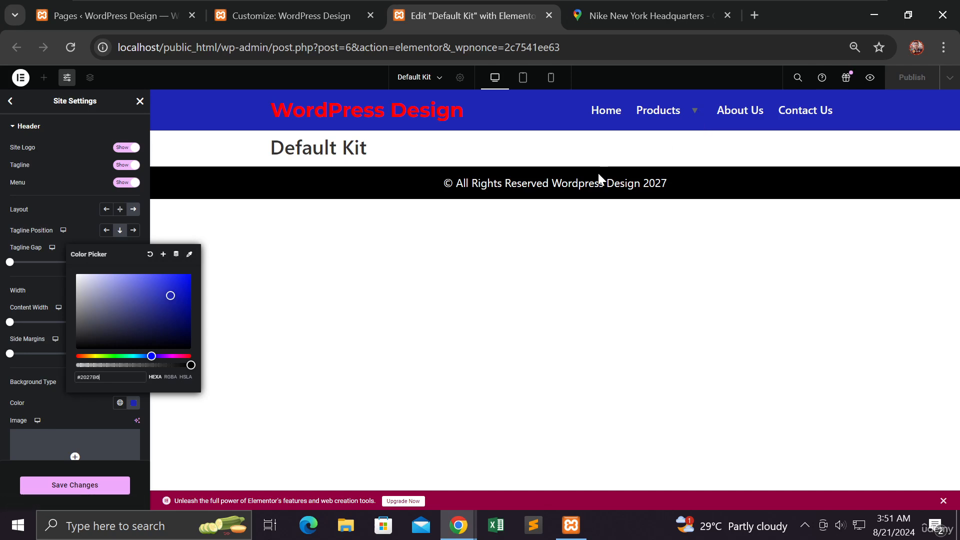
{"action": "left_click", "coordinate": [71, 202]}
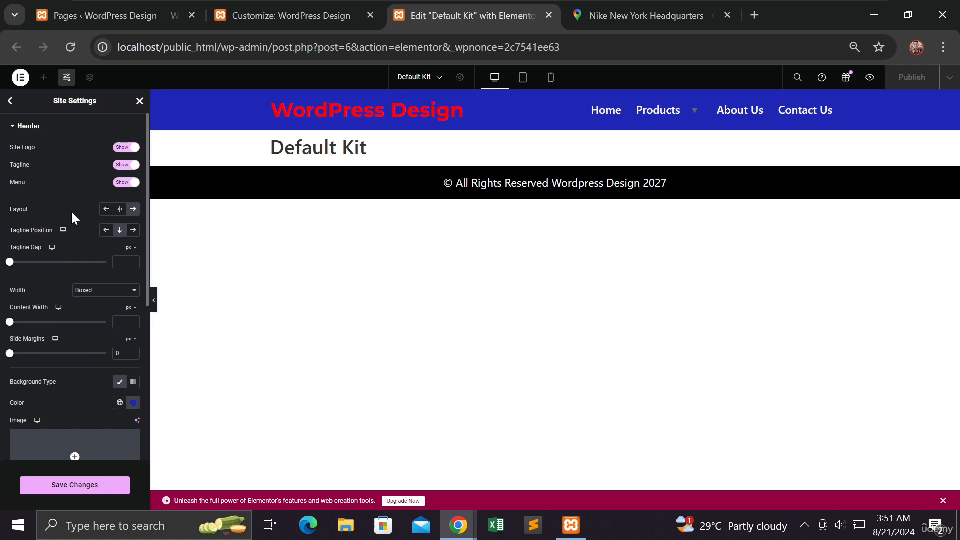
- Set the menu's text color to near-black, #0D0C0C, and check the menu items in the preview
{"action": "scroll", "coordinate": [71, 211], "scroll_direction": "down", "scroll_amount": 4}
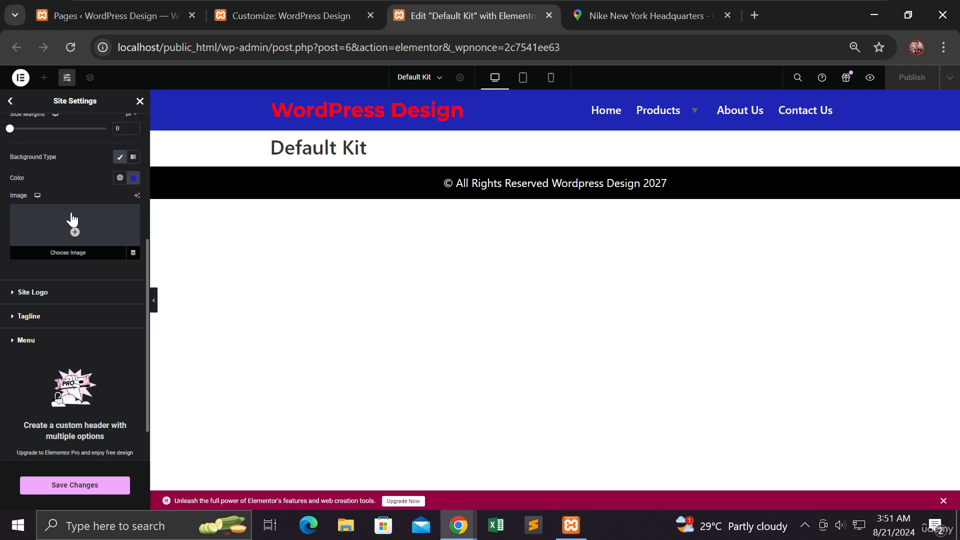
{"action": "left_click", "coordinate": [21, 341]}
{"action": "left_click", "coordinate": [133, 338]}
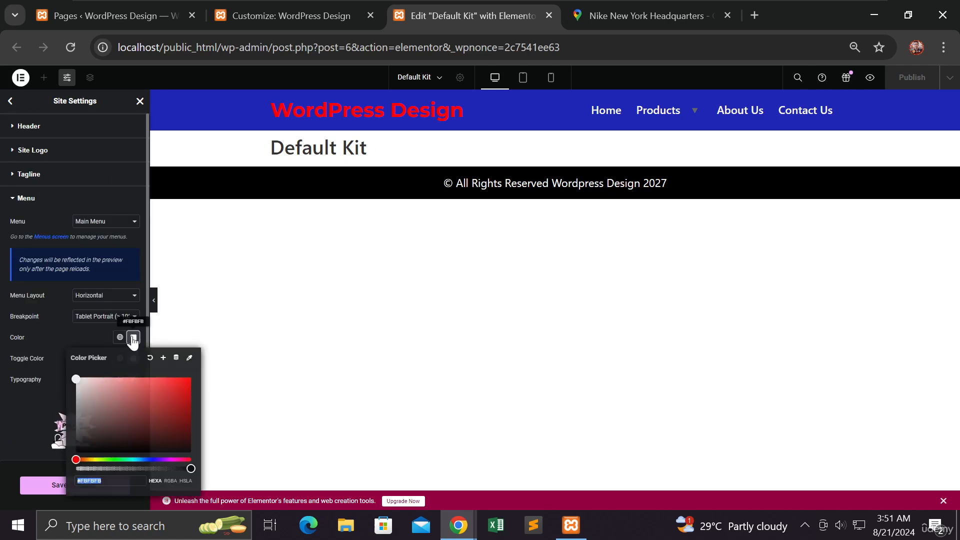
{"action": "left_click", "coordinate": [82, 450]}
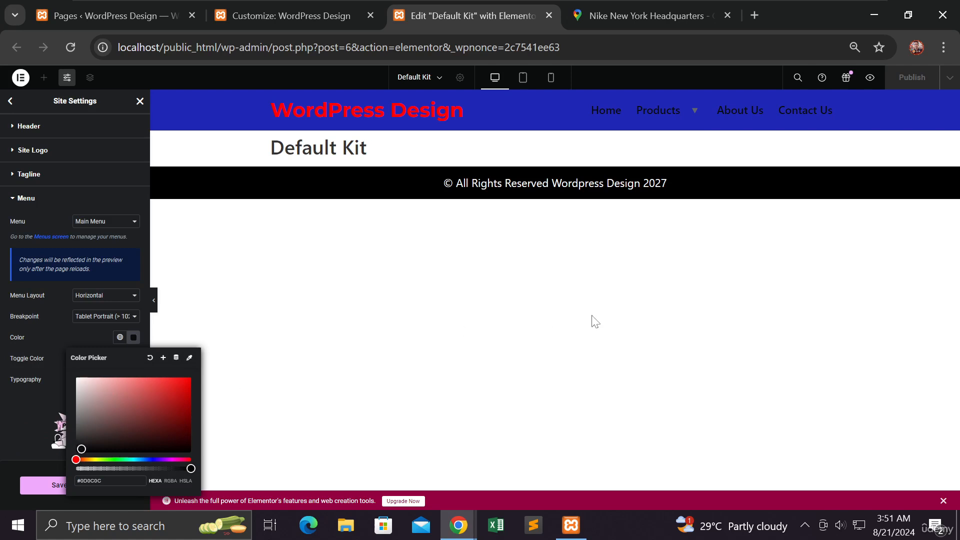
{"action": "mouse_move", "coordinate": [700, 113]}
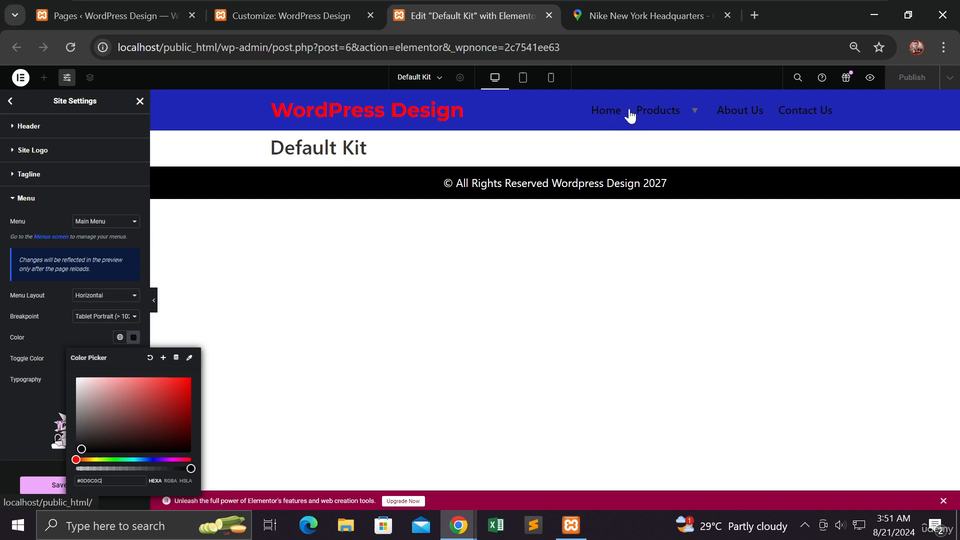
{"action": "mouse_move", "coordinate": [662, 116]}
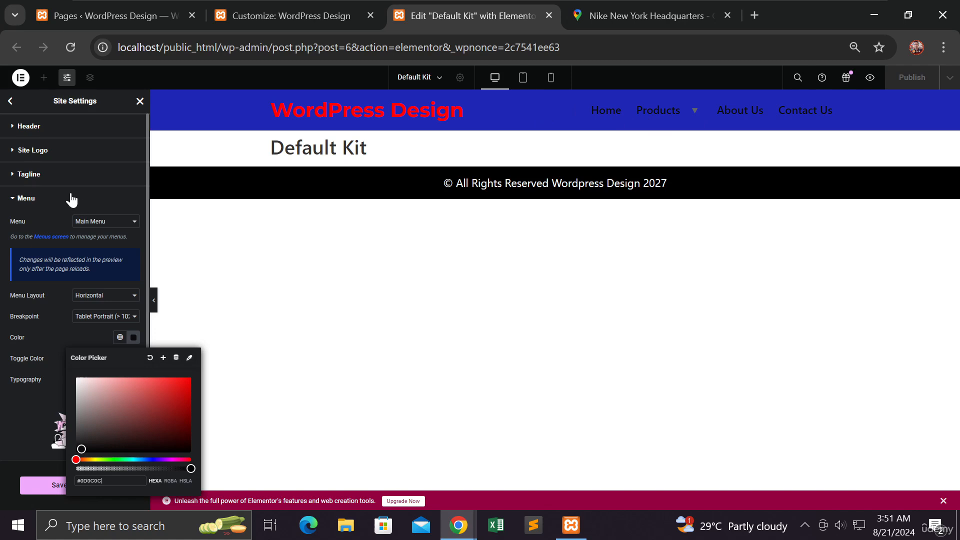
- Change the header background color to pale lavender, #D5D7FD, after trying white, and save the site settings
{"action": "left_click", "coordinate": [29, 126]}
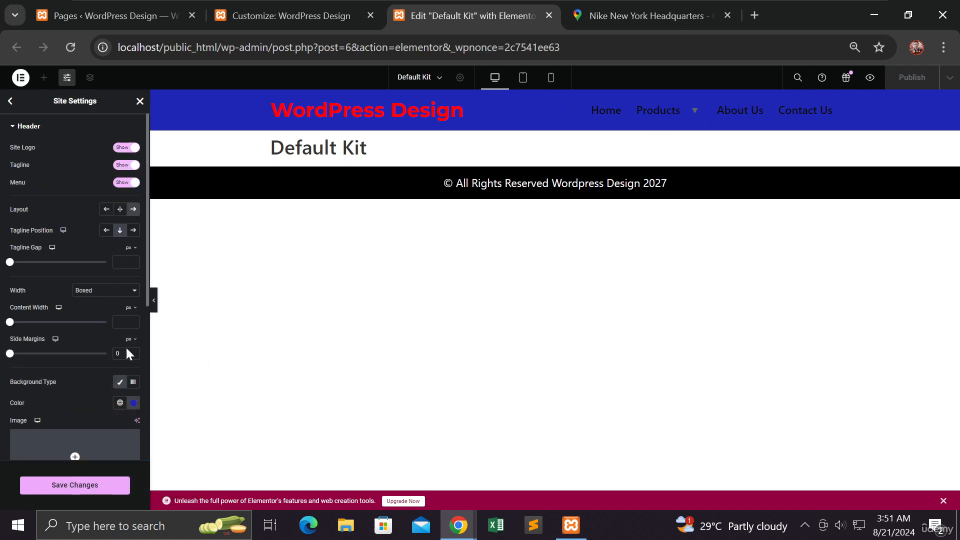
{"action": "left_click", "coordinate": [133, 403]}
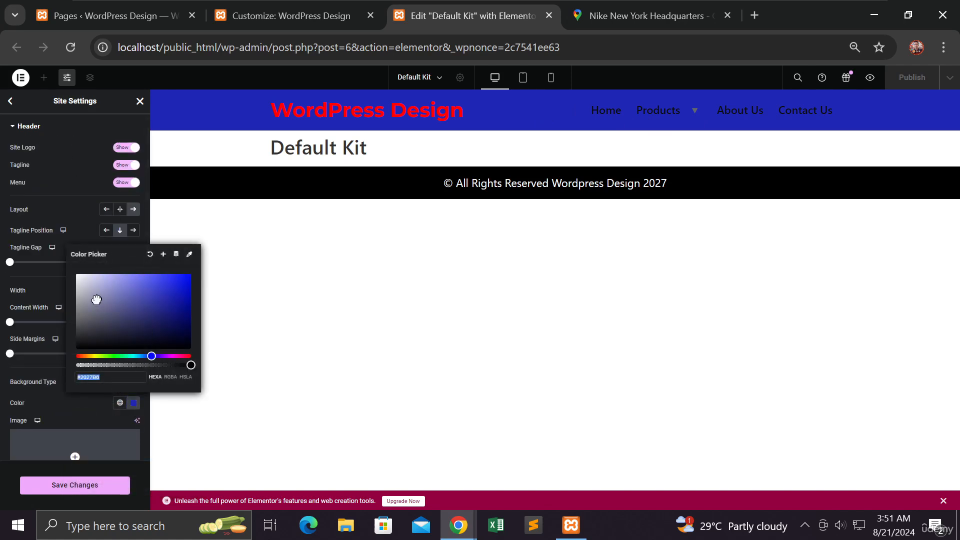
{"action": "left_click_drag", "start_coordinate": [97, 300], "coordinate": [50, 280]}
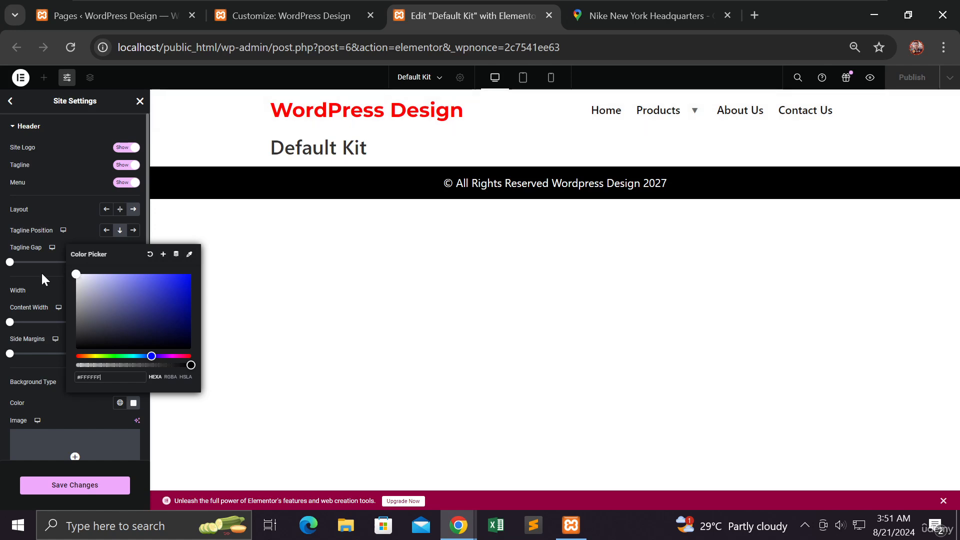
{"action": "left_click_drag", "start_coordinate": [36, 278], "coordinate": [94, 274]}
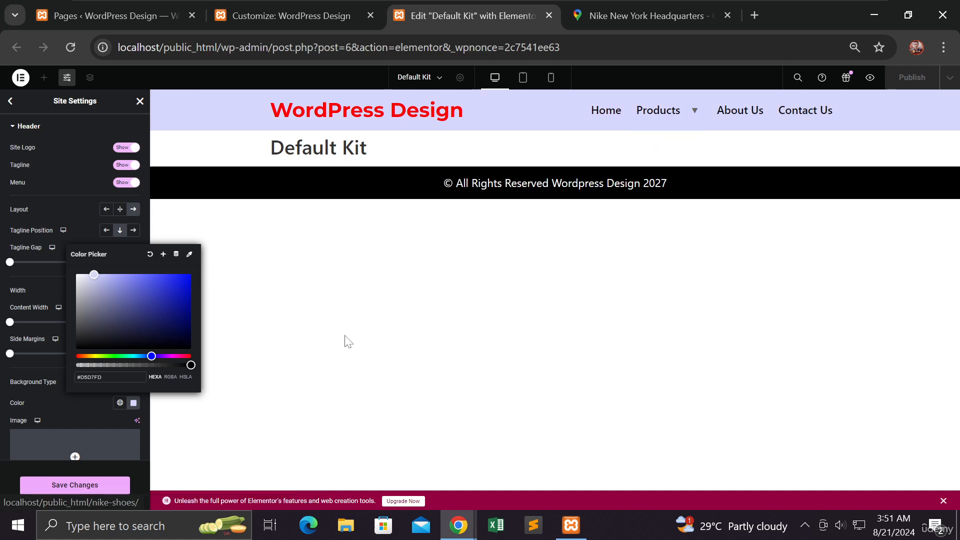
{"action": "left_click", "coordinate": [106, 489]}
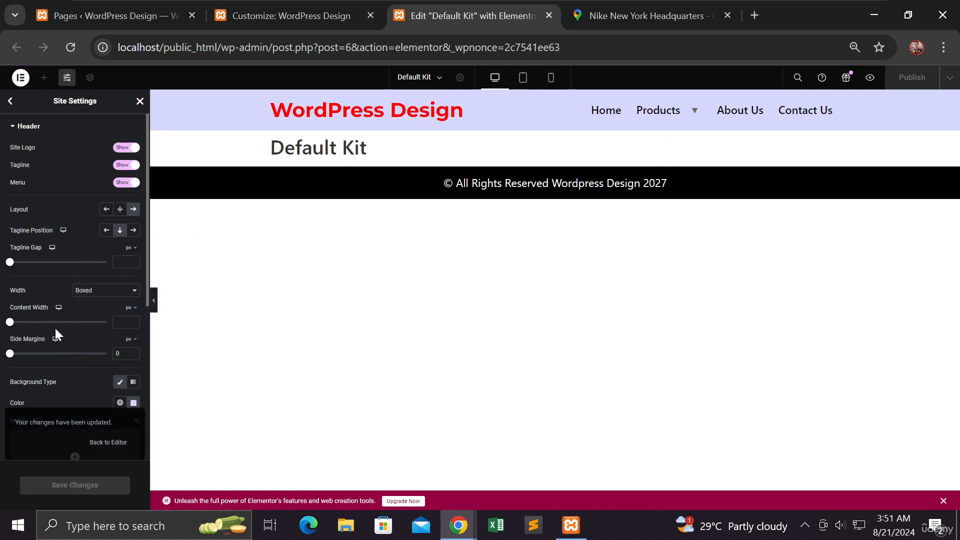
- Switch to the incognito Chrome window, reload the live home page and look over the restyled header and product sections
{"action": "mouse_move", "coordinate": [458, 507]}
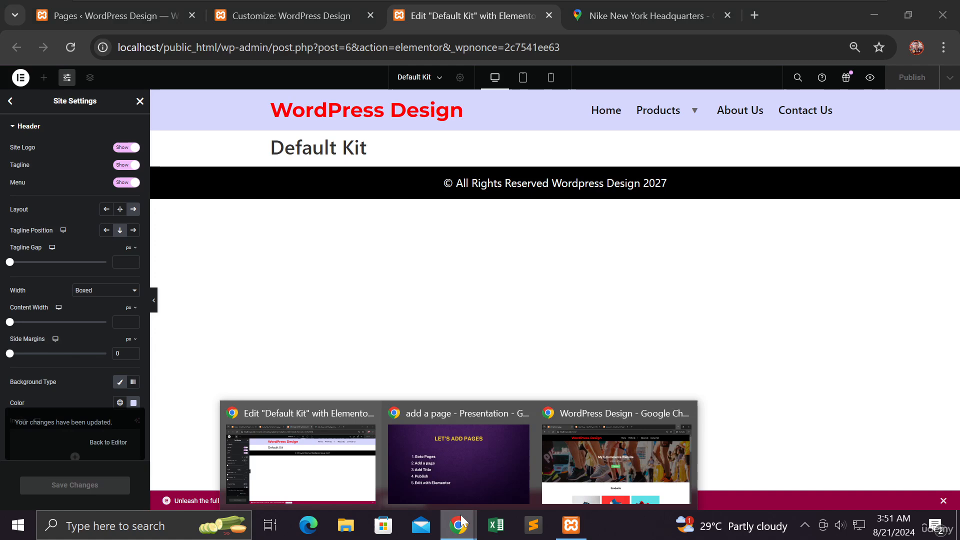
{"action": "left_click", "coordinate": [583, 468]}
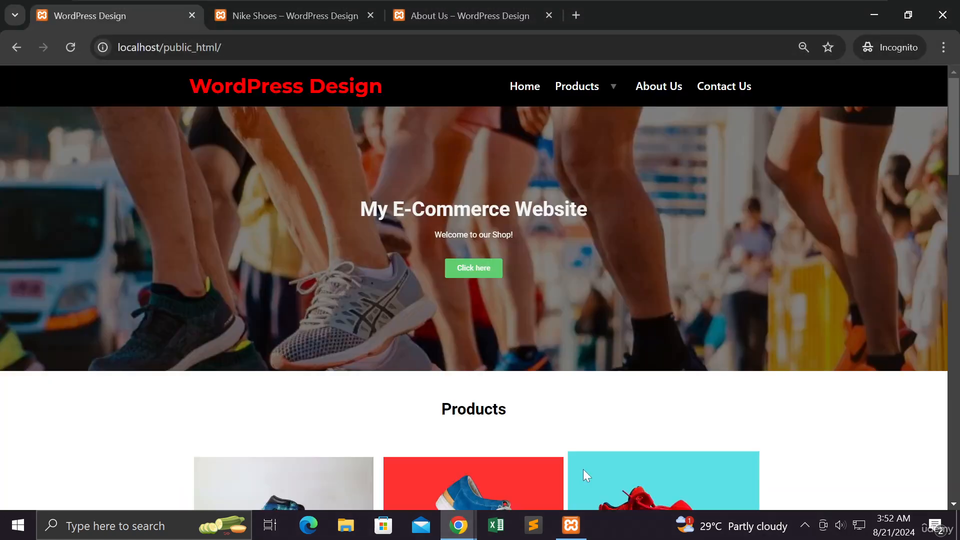
{"action": "left_click", "coordinate": [70, 47]}
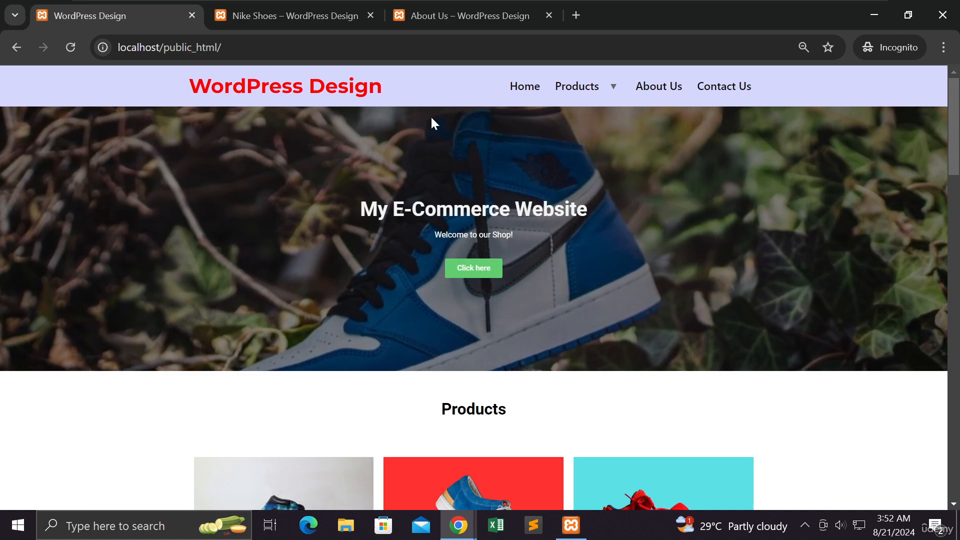
{"action": "scroll", "coordinate": [452, 102], "scroll_direction": "down", "scroll_amount": 4}
{"action": "scroll", "coordinate": [452, 102], "scroll_direction": "up", "scroll_amount": 4}
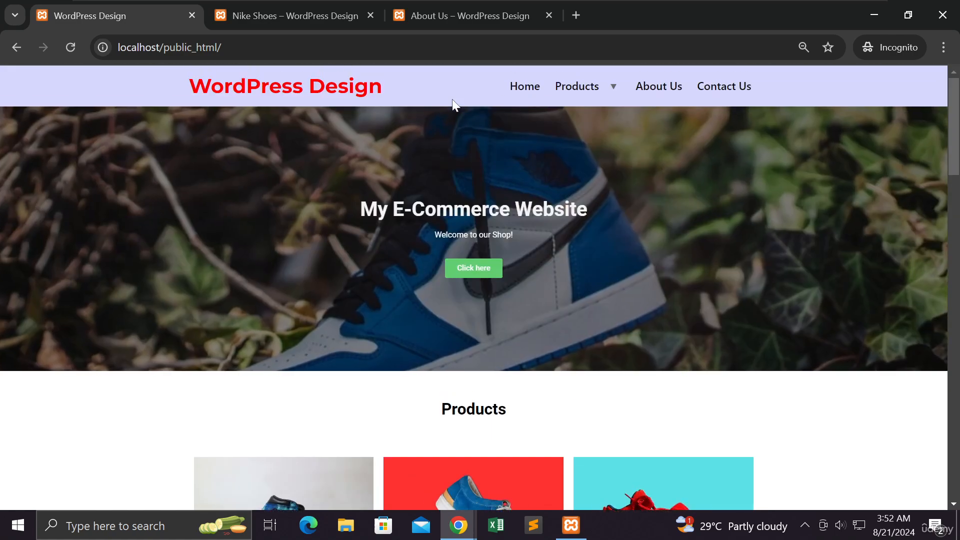
{"action": "scroll", "coordinate": [453, 104], "scroll_direction": "down", "scroll_amount": 6}
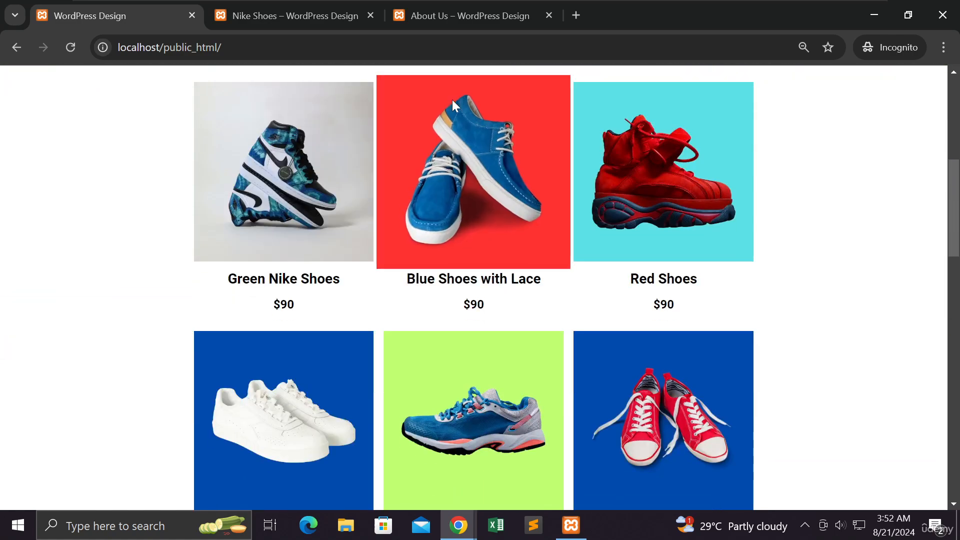
{"action": "scroll", "coordinate": [452, 100], "scroll_direction": "up", "scroll_amount": 6}
- Open the Nike Shoes page from the Products dropdown to check its header, and return to the home page
{"action": "mouse_move", "coordinate": [598, 90]}
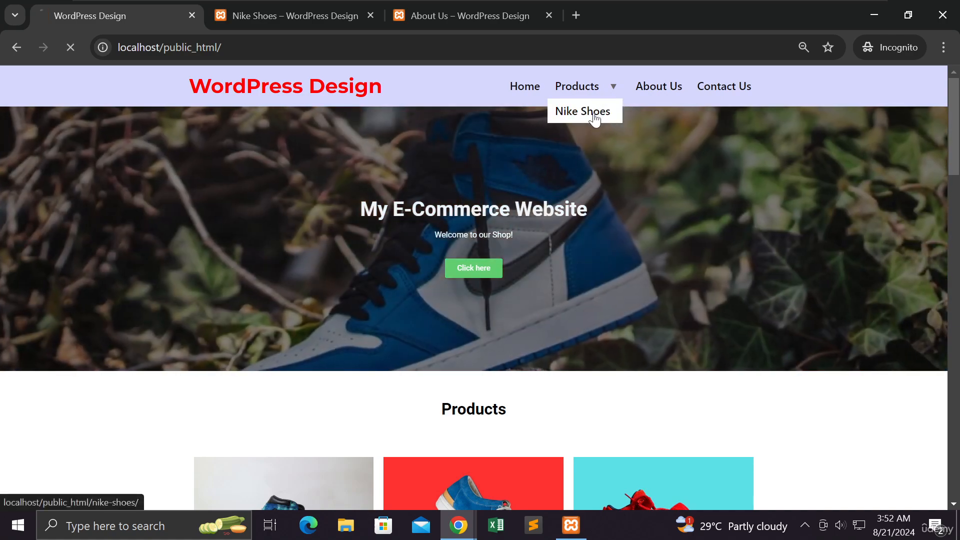
{"action": "left_click", "coordinate": [592, 112]}
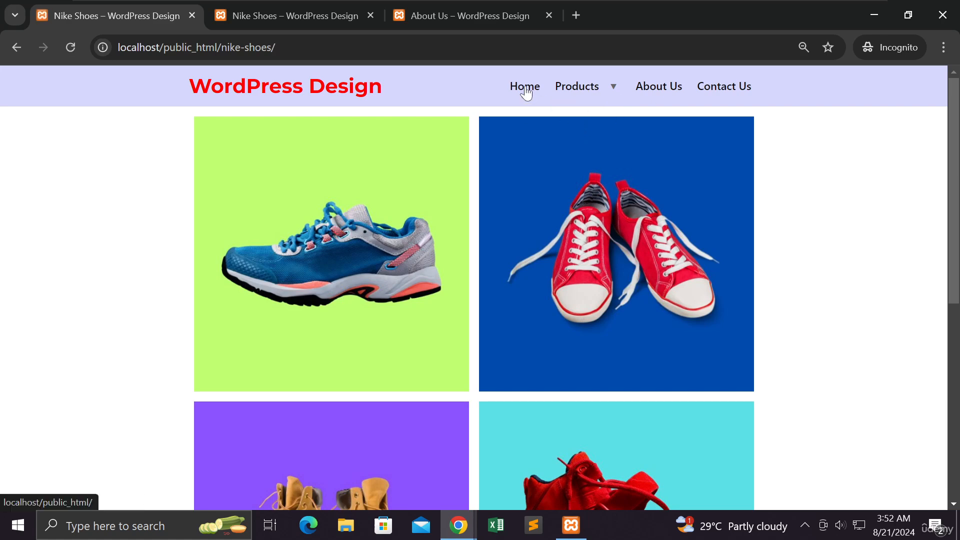
{"action": "left_click", "coordinate": [525, 87]}
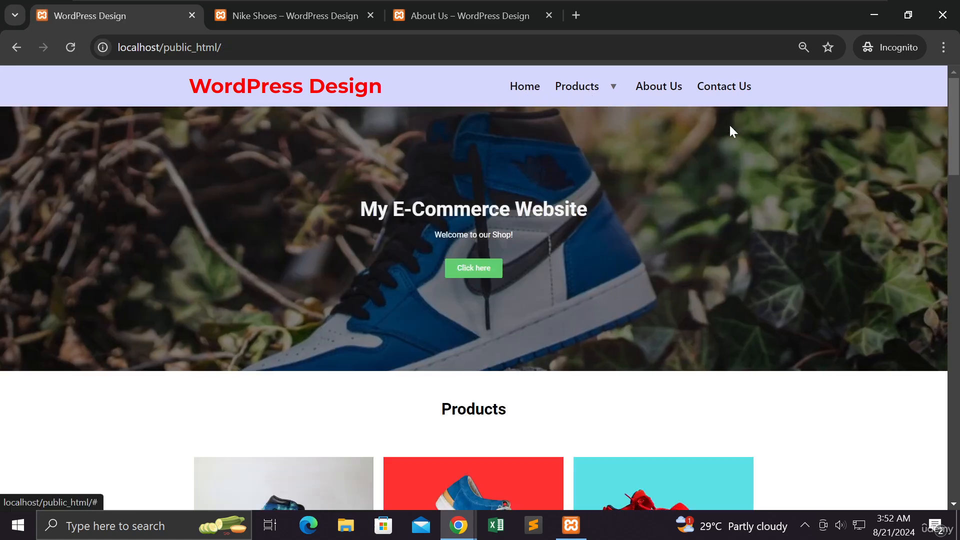
{"action": "mouse_move", "coordinate": [578, 88]}
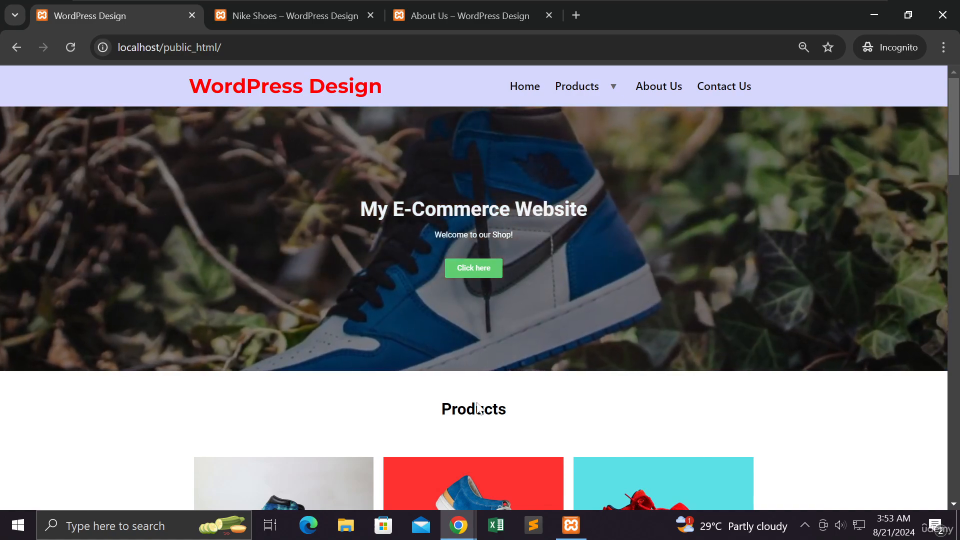
{"action": "mouse_move", "coordinate": [457, 525]}
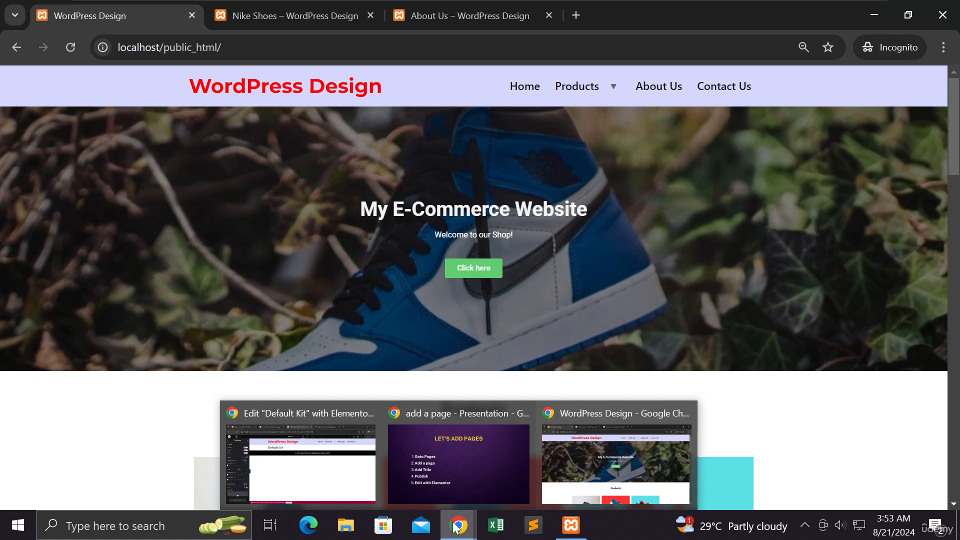
{"action": "left_click", "coordinate": [463, 491]}
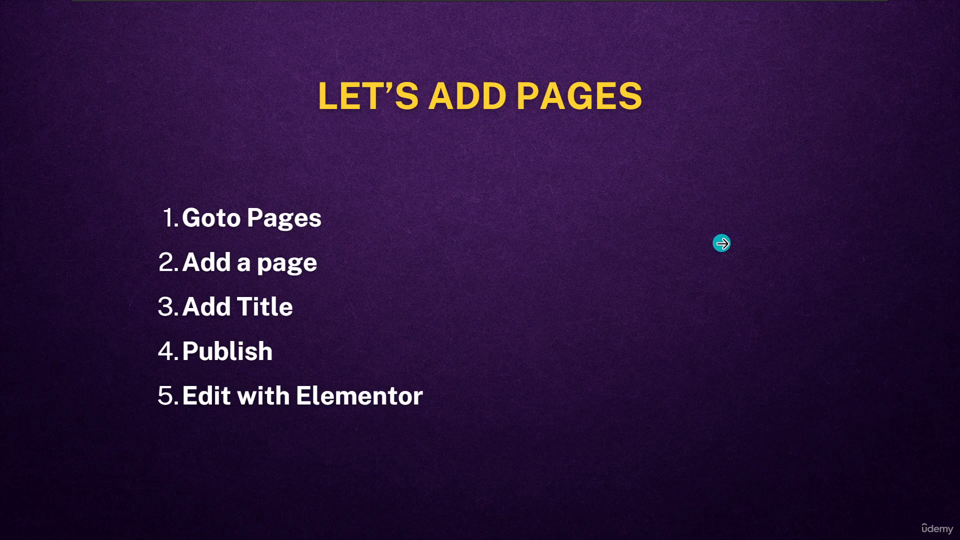
{"action": "left_click", "coordinate": [723, 243]}
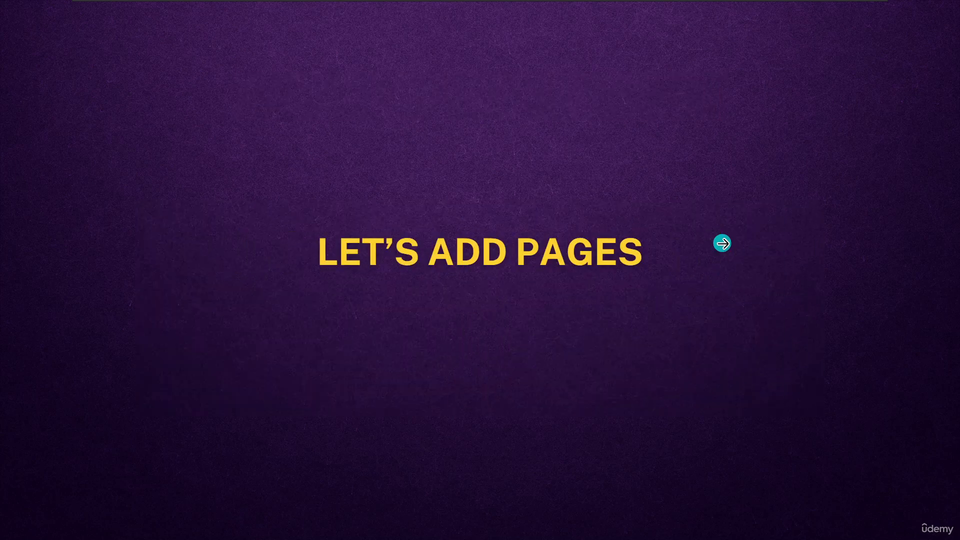
{"action": "left_click", "coordinate": [723, 243]}
{"action": "left_click", "coordinate": [723, 243]}
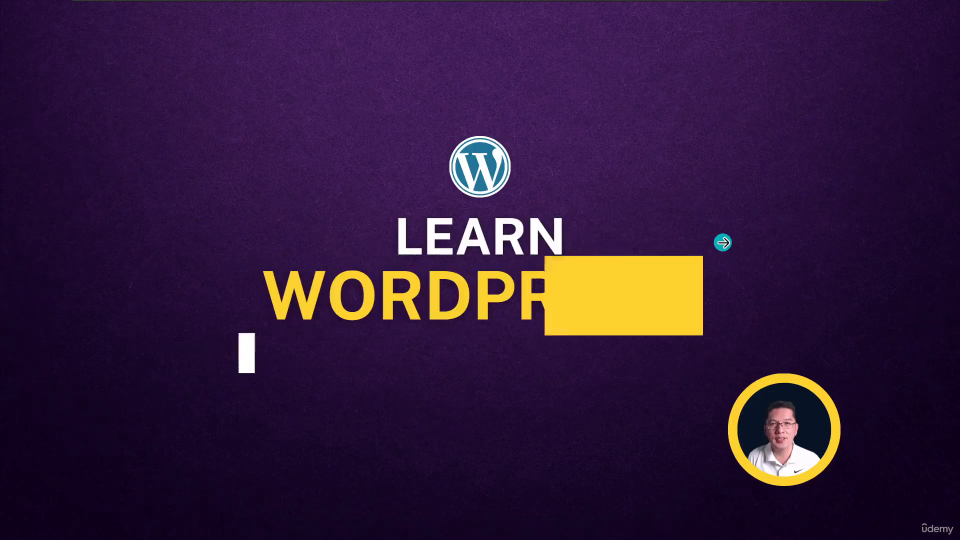